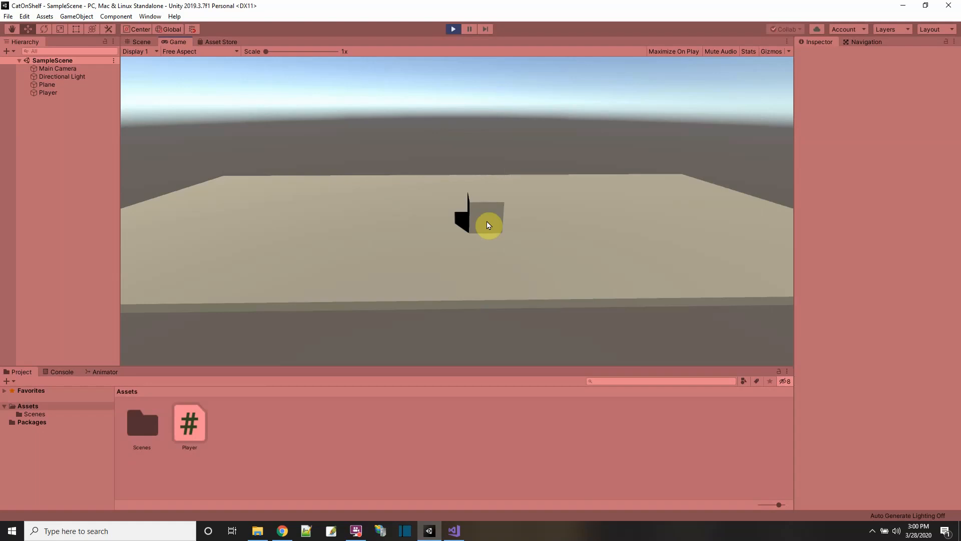
Stop the running game and create an empty game object named StompEffect in SampleScene
{"action": "left_click", "coordinate": [453, 31]}
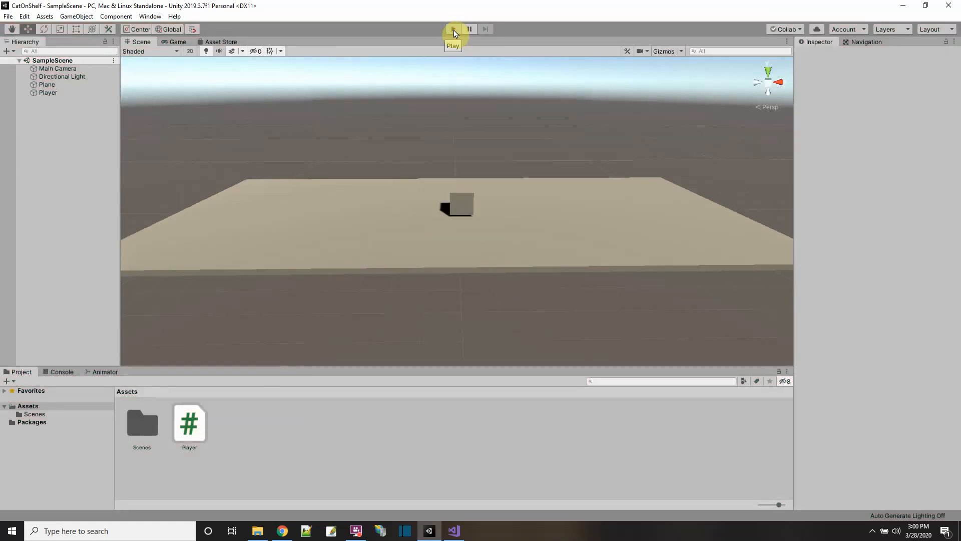
{"action": "right_click", "coordinate": [77, 63]}
{"action": "left_click", "coordinate": [125, 181]}
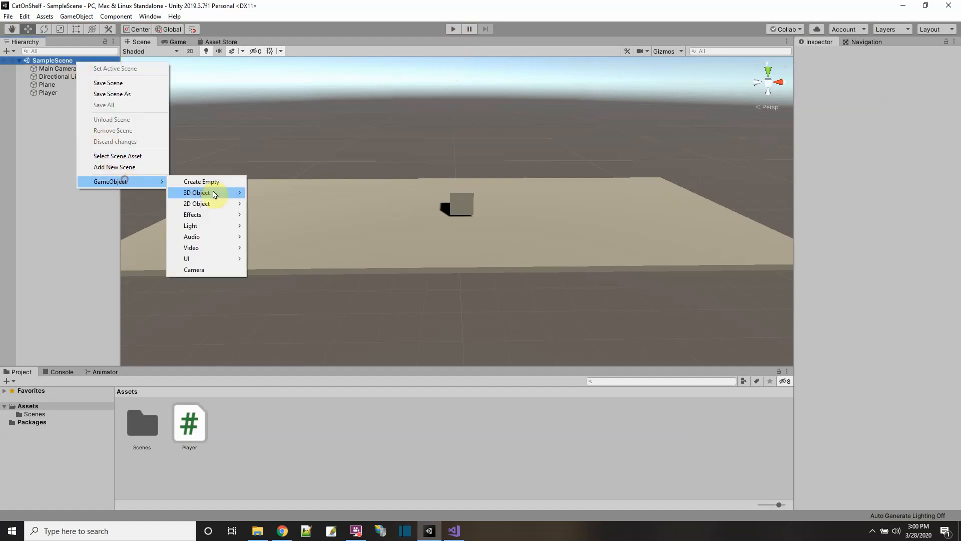
{"action": "left_click", "coordinate": [212, 183]}
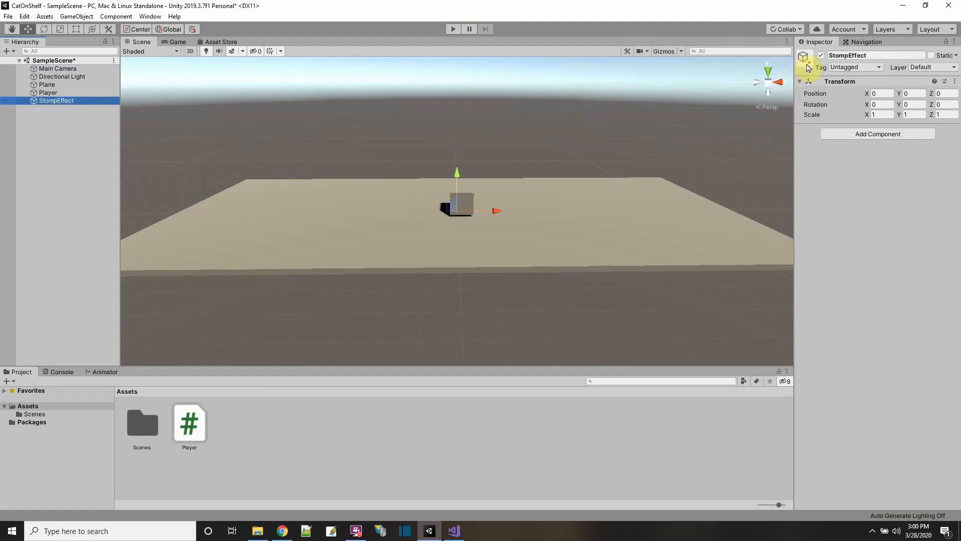
Move StompEffect beside the player cube to about X 2.76, Z 0.07 and give it the round magenta icon
{"action": "left_click_drag", "start_coordinate": [455, 218], "coordinate": [494, 214]}
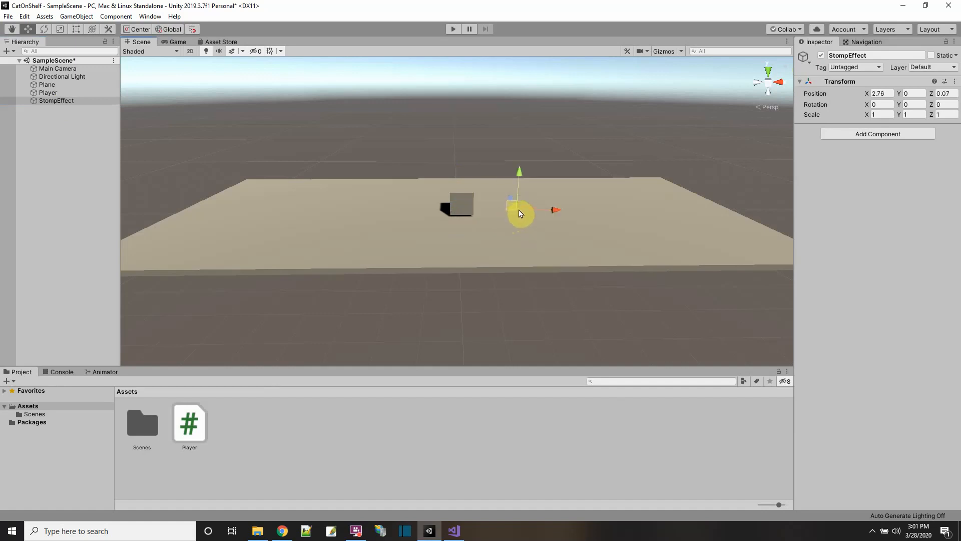
{"action": "left_click", "coordinate": [809, 62]}
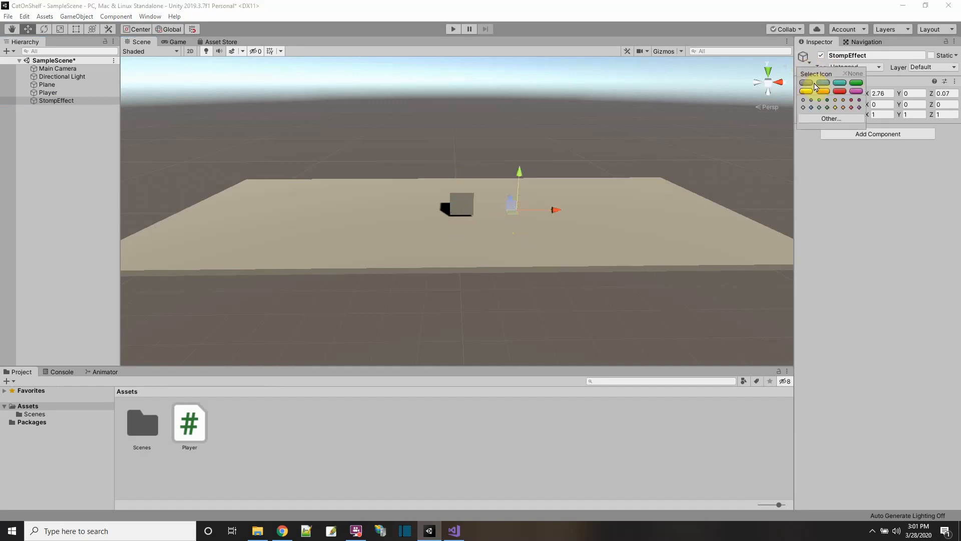
{"action": "left_click", "coordinate": [859, 101]}
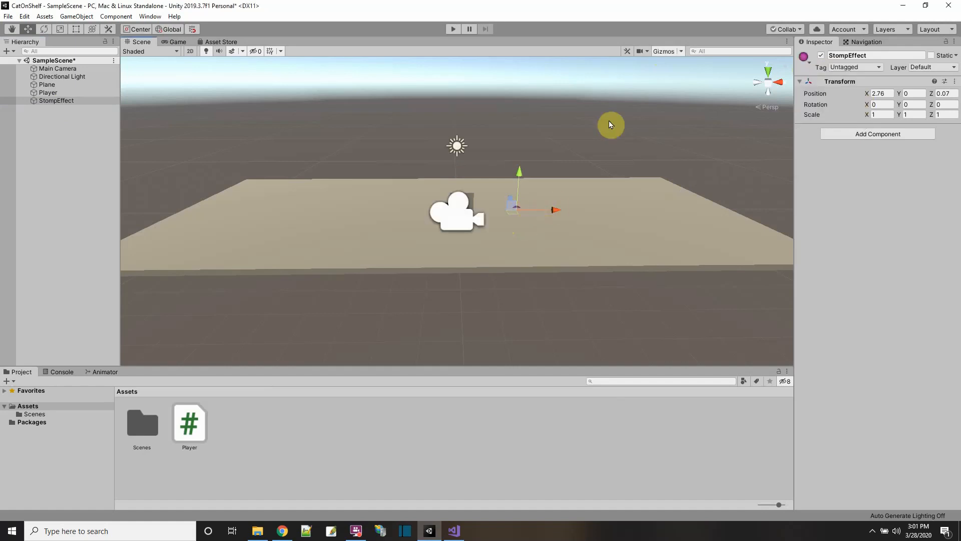
Frame StompEffect in the scene and raise it above the plane to about Y 0.366
{"action": "left_click", "coordinate": [79, 100]}
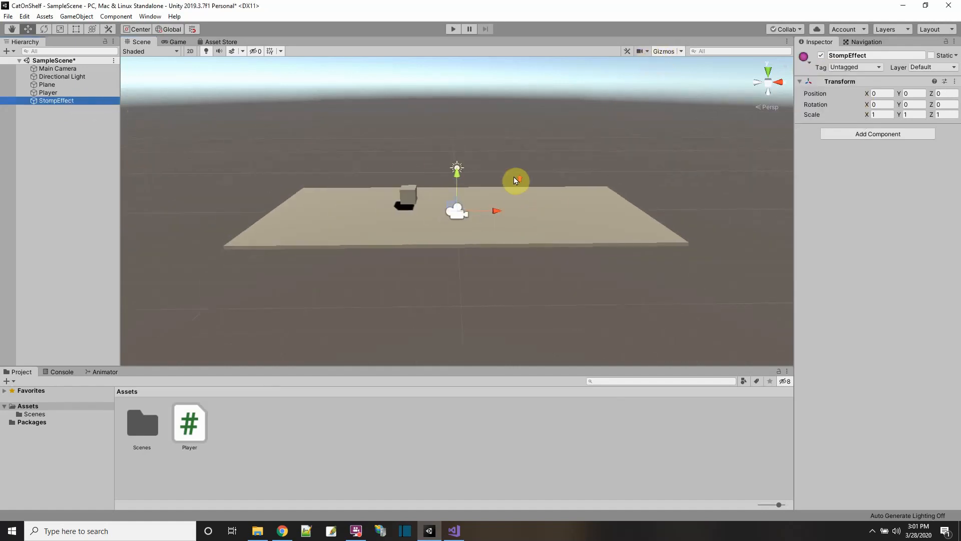
{"action": "key", "text": "f"}
{"action": "left_click_drag", "start_coordinate": [457, 178], "coordinate": [460, 148]}
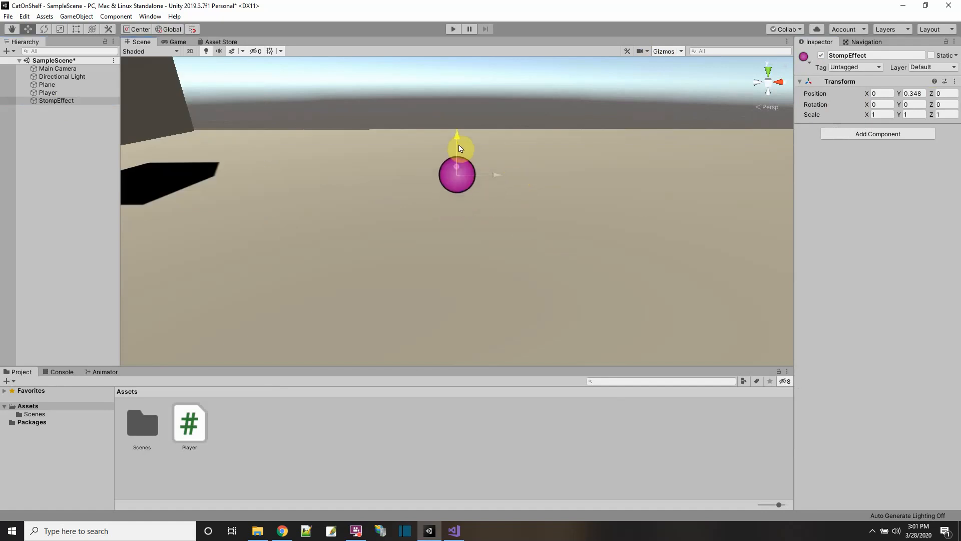
Add a Particle System component to StompEffect
{"action": "left_click", "coordinate": [858, 134]}
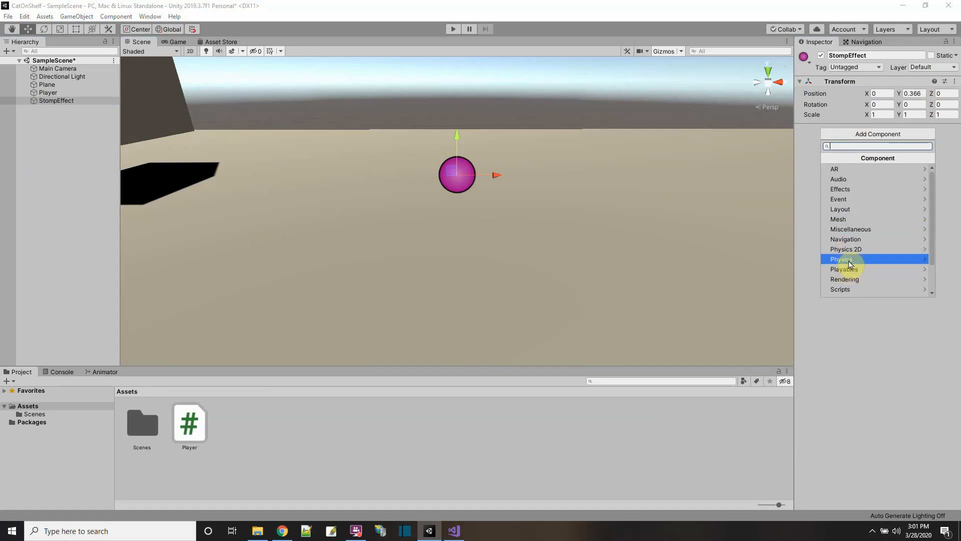
{"action": "left_click", "coordinate": [845, 189]}
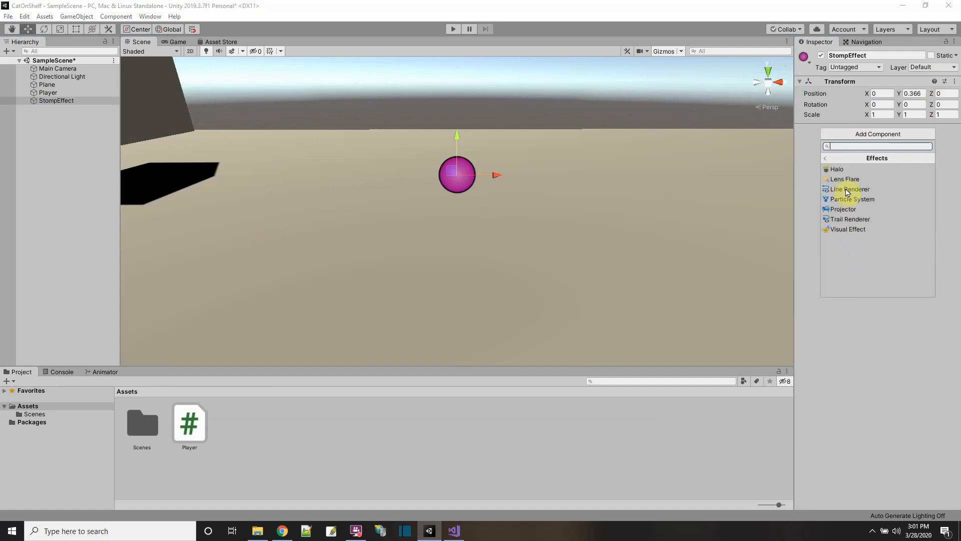
{"action": "left_click", "coordinate": [846, 200]}
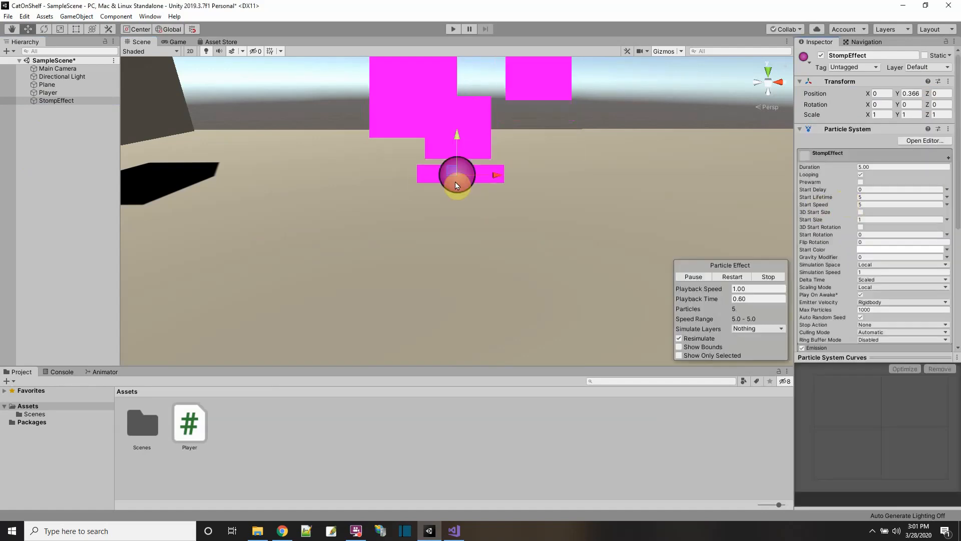
Set the particle system's emission shape to Hemisphere with a shape X rotation of -90
{"action": "scroll", "coordinate": [440, 187], "scroll_direction": "down", "scroll_amount": 3}
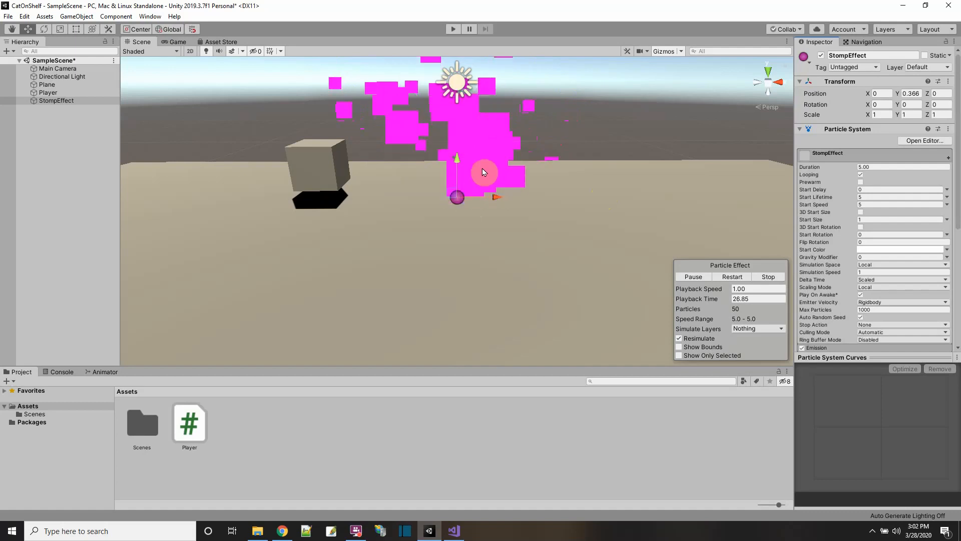
{"action": "scroll", "coordinate": [925, 259], "scroll_direction": "down", "scroll_amount": 5}
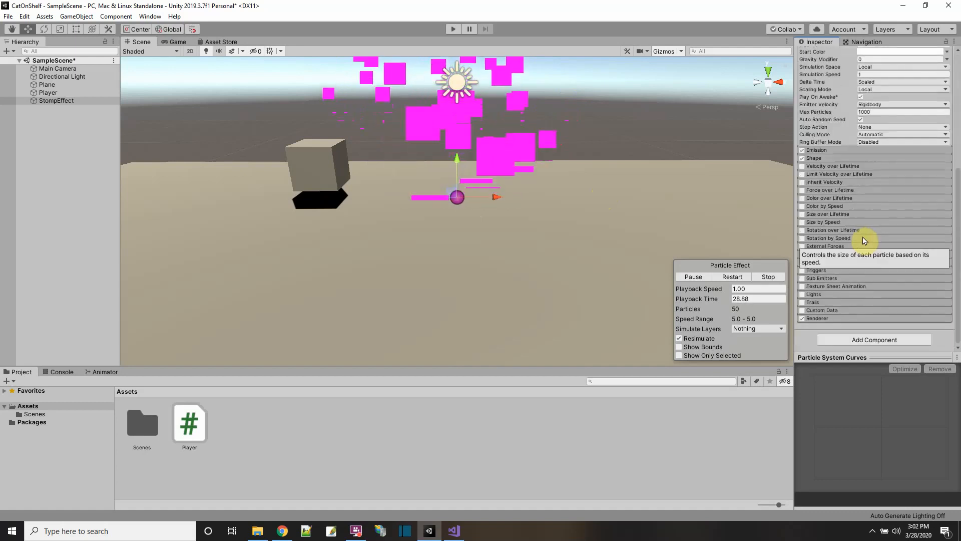
{"action": "left_click", "coordinate": [815, 159]}
{"action": "left_click", "coordinate": [876, 169]}
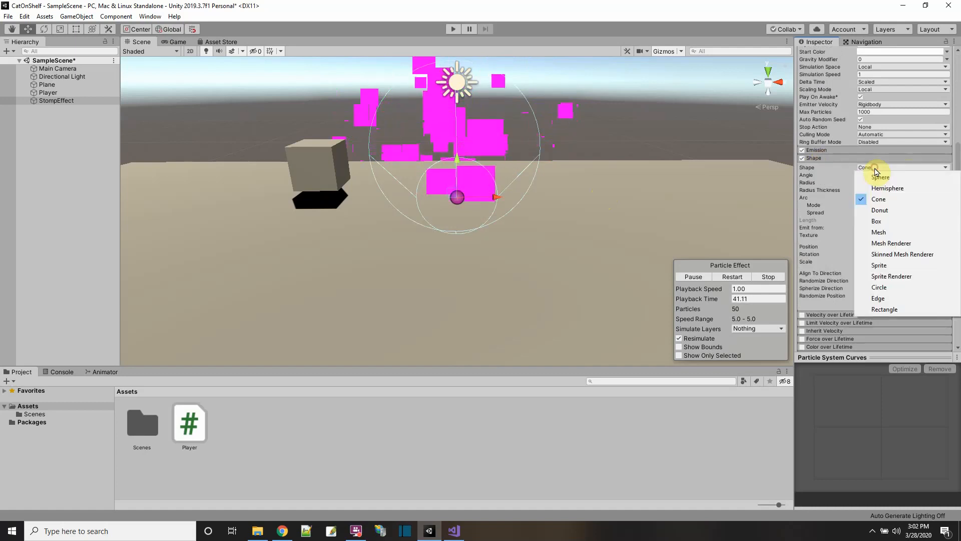
{"action": "left_click", "coordinate": [884, 188]}
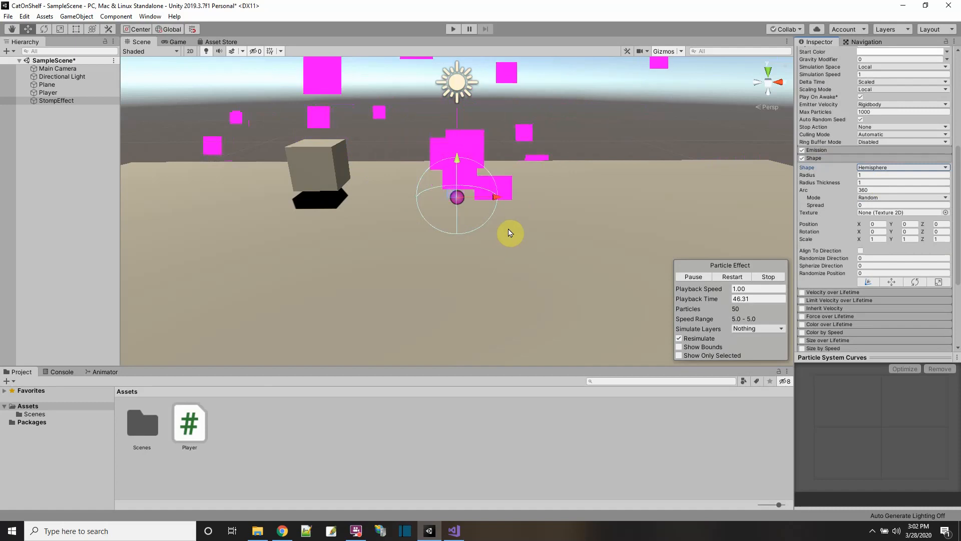
{"action": "left_click_drag", "start_coordinate": [497, 258], "coordinate": [781, 215], "text": "alt"}
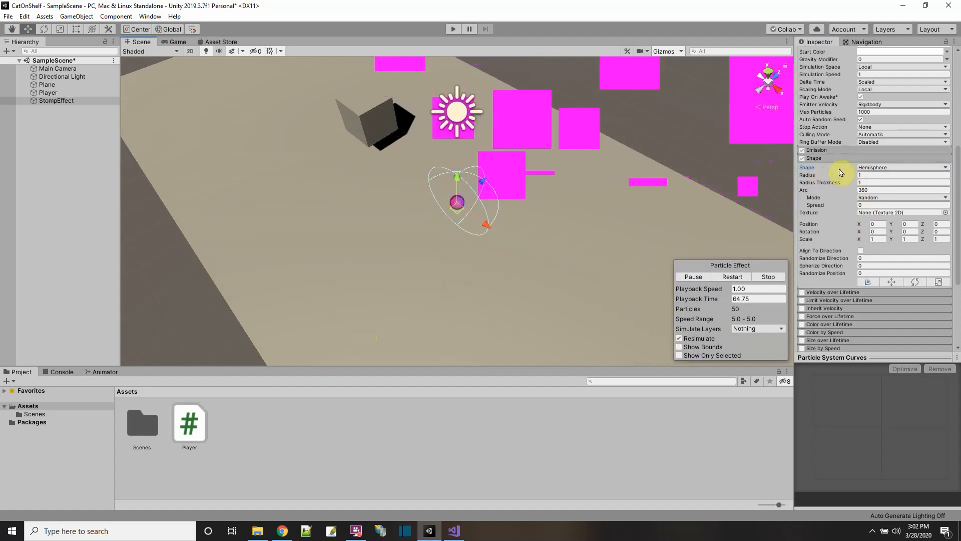
{"action": "left_click", "coordinate": [879, 232]}
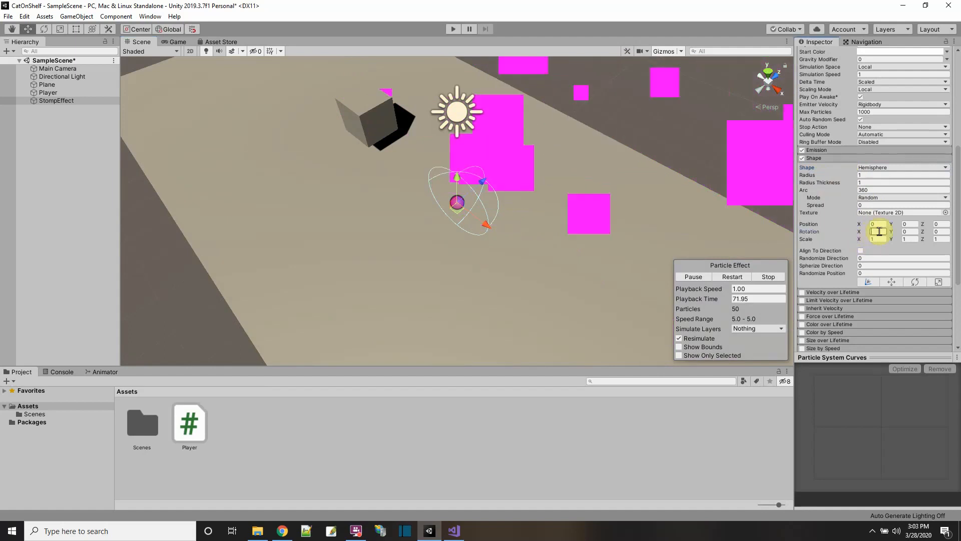
{"action": "type", "text": "-90"}
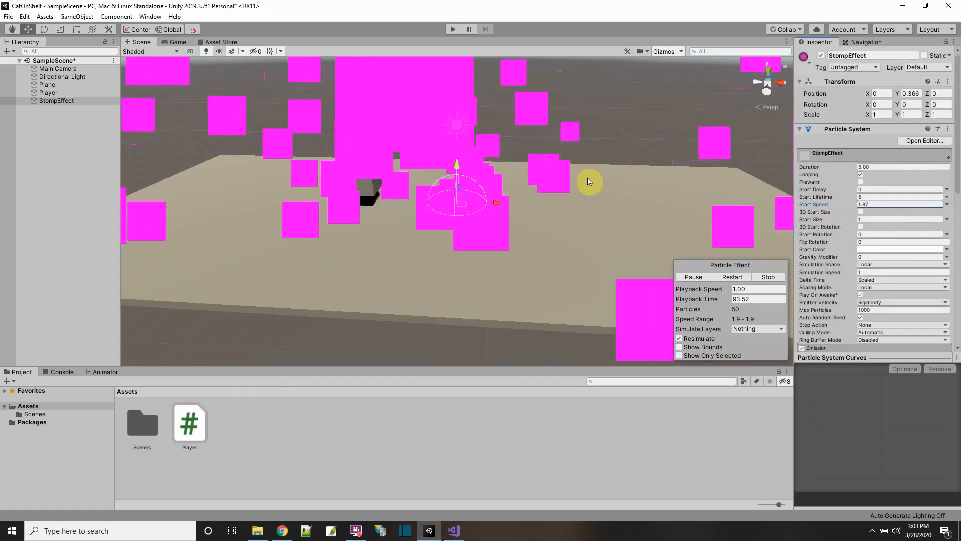
Set the particles' Start Lifetime to 1 and Start Speed to 3
{"action": "left_click", "coordinate": [865, 197]}
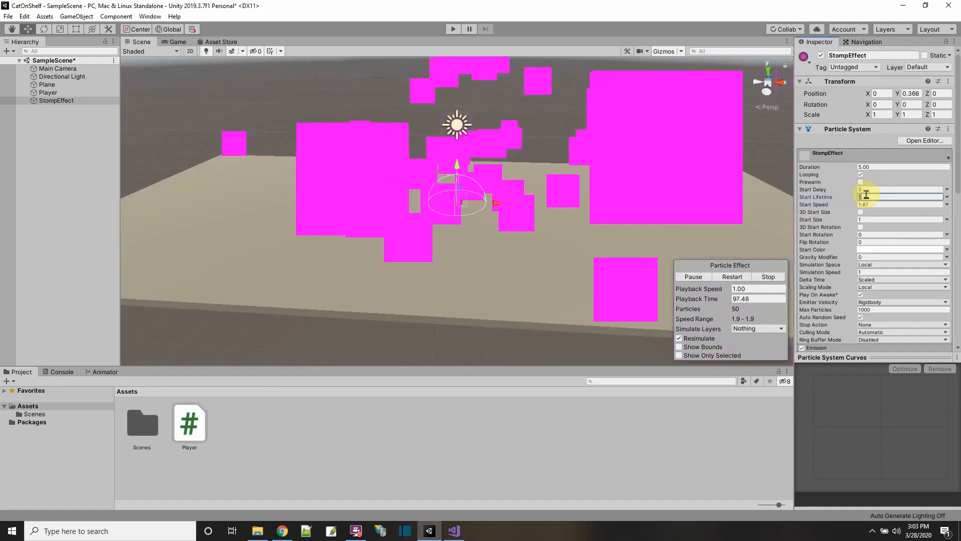
{"action": "type", "text": "1"}
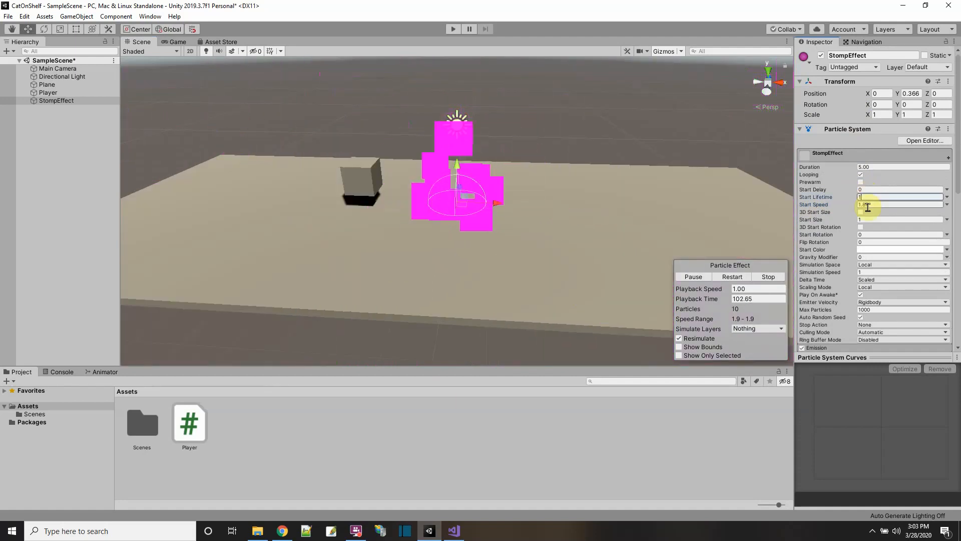
{"action": "left_click", "coordinate": [873, 203]}
{"action": "type", "text": "3"}
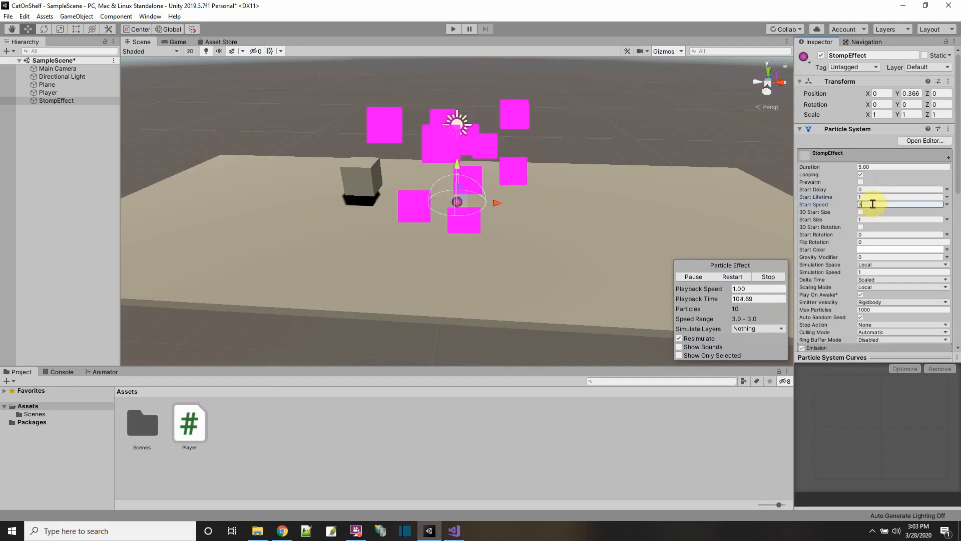
Change the particle renderer's Render Mode to Mesh so the particles use the Cube mesh
{"action": "scroll", "coordinate": [905, 230], "scroll_direction": "down", "scroll_amount": 10}
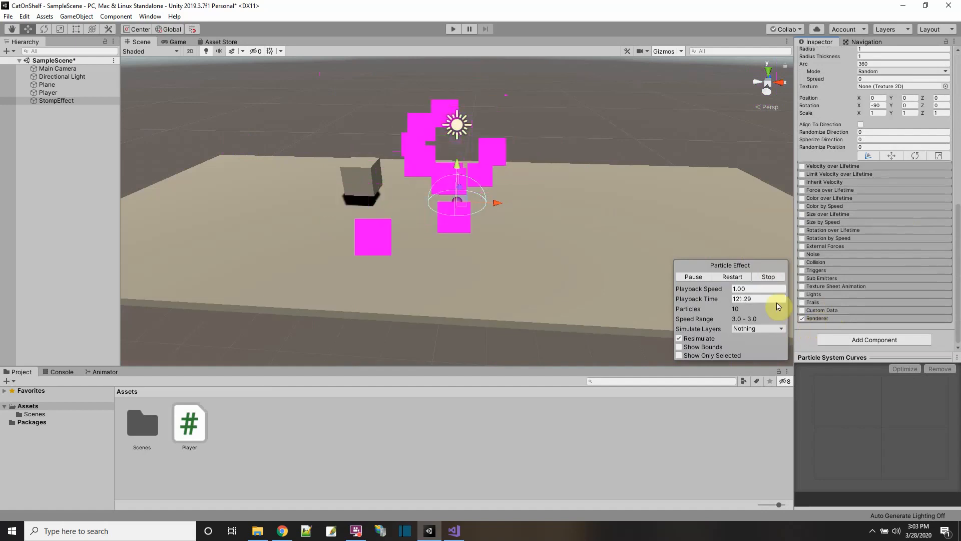
{"action": "left_click", "coordinate": [845, 319]}
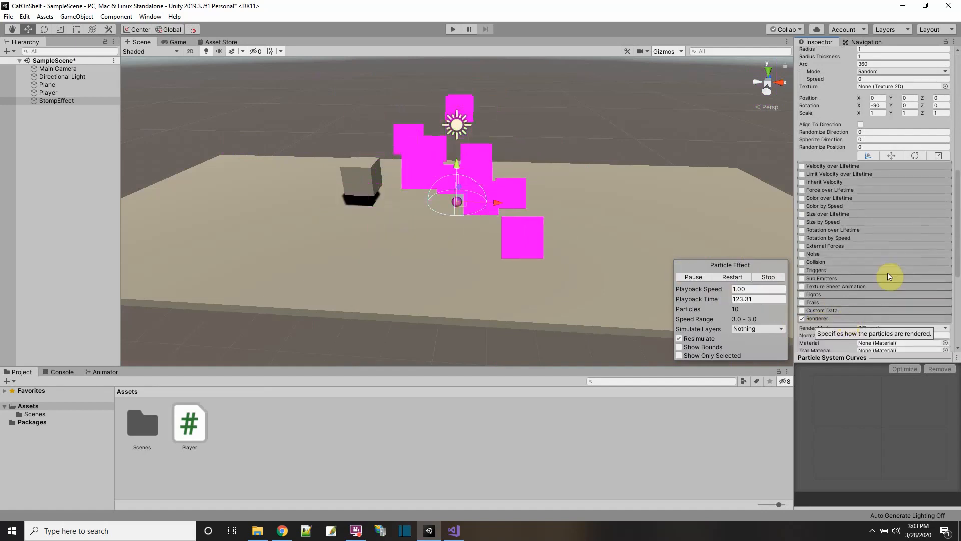
{"action": "scroll", "coordinate": [886, 275], "scroll_direction": "down", "scroll_amount": 5}
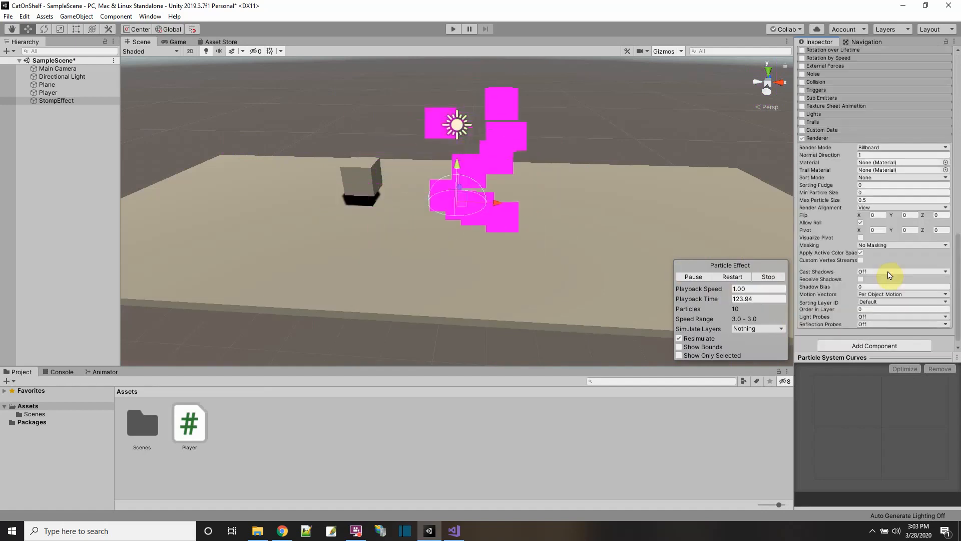
{"action": "left_click", "coordinate": [884, 148]}
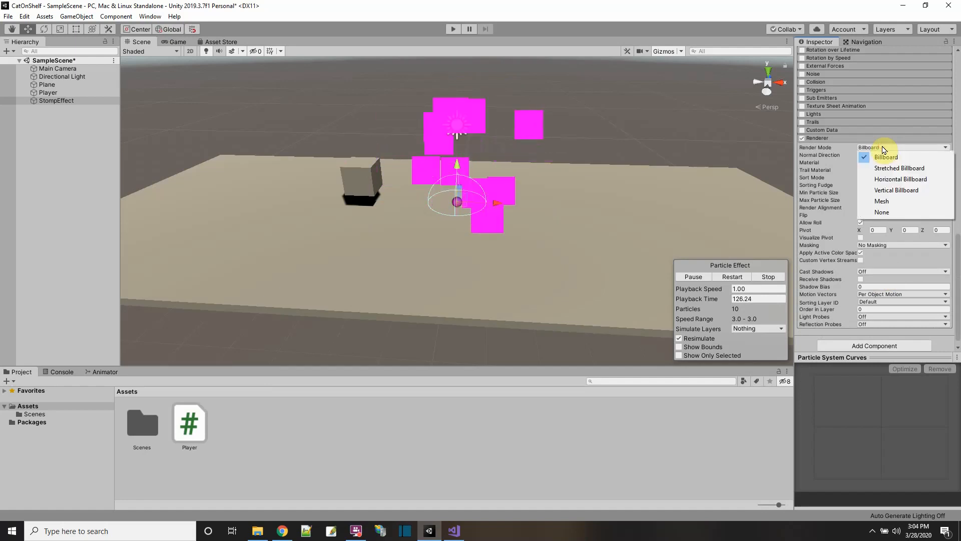
{"action": "left_click", "coordinate": [884, 202]}
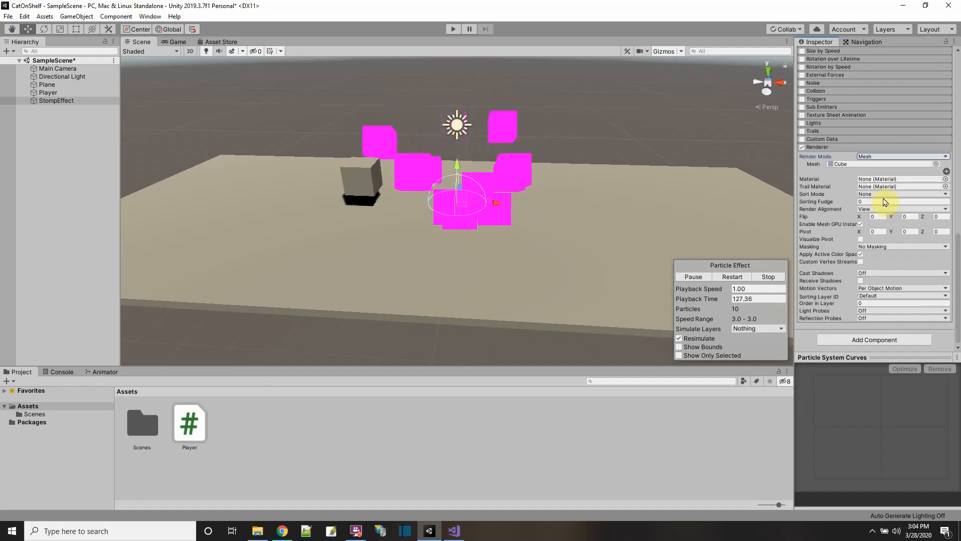
Assign Default-Material to the particle renderer and set its Render Alignment to Velocity
{"action": "left_click", "coordinate": [945, 179]}
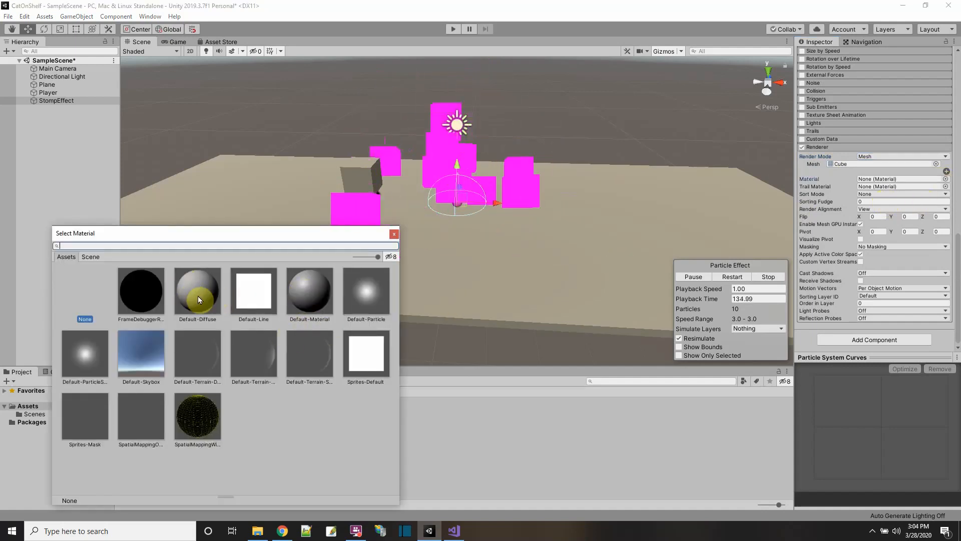
{"action": "left_click", "coordinate": [313, 298]}
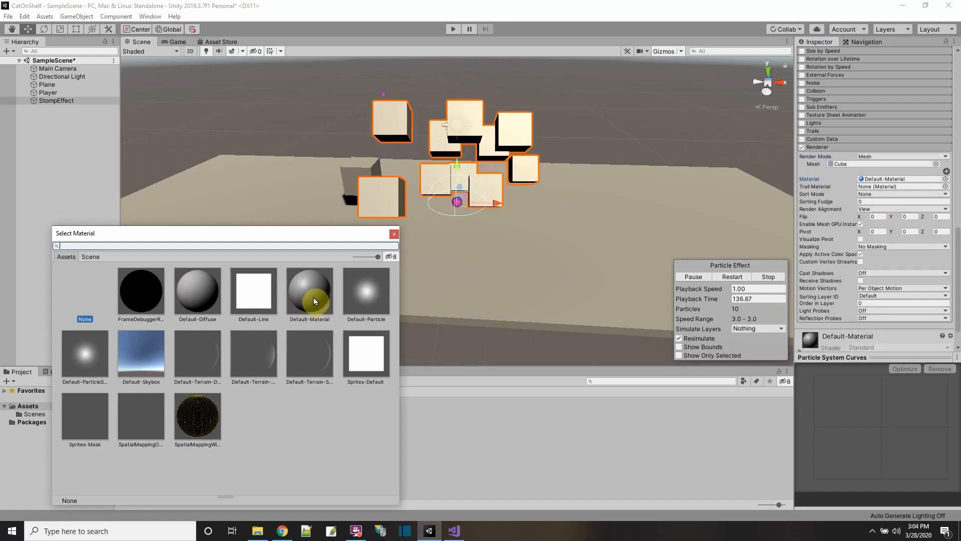
{"action": "double_click", "coordinate": [313, 297]}
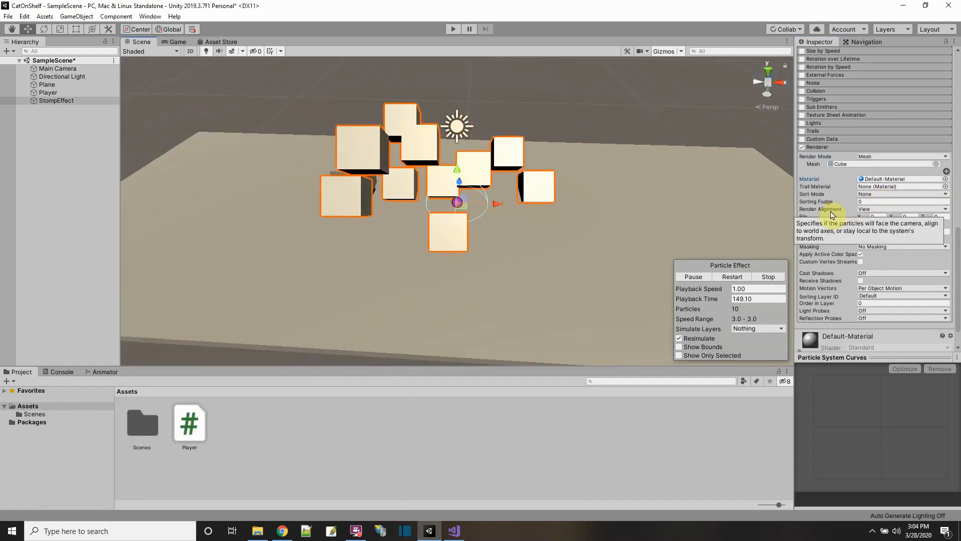
{"action": "left_click", "coordinate": [944, 209]}
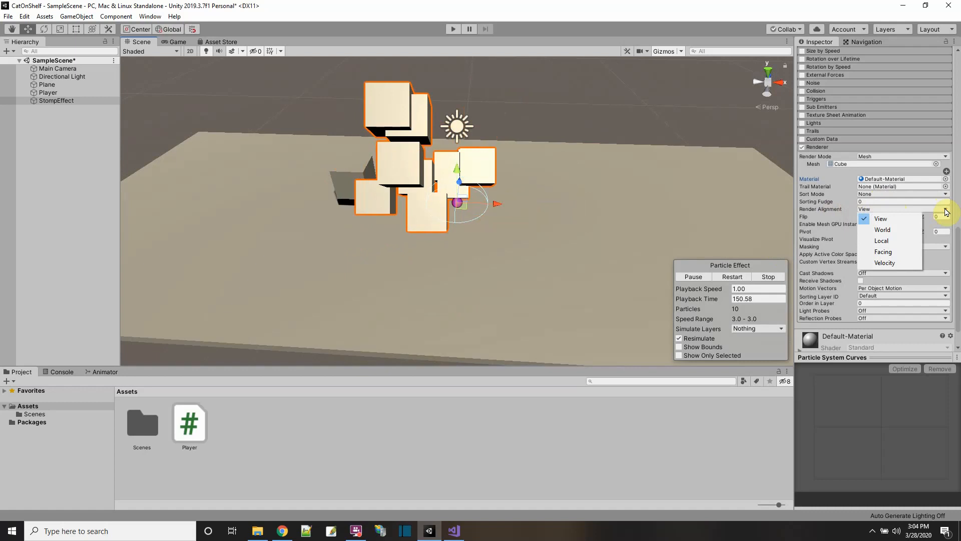
{"action": "left_click", "coordinate": [886, 263]}
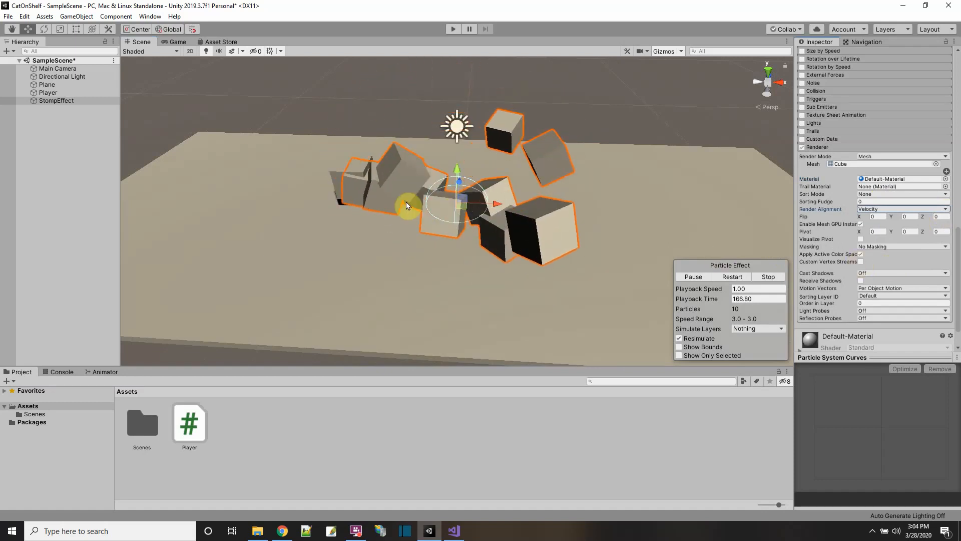
Make the particles' Start Size random between two constants, 0.1 and 0.25
{"action": "scroll", "coordinate": [822, 231], "scroll_direction": "up", "scroll_amount": 10}
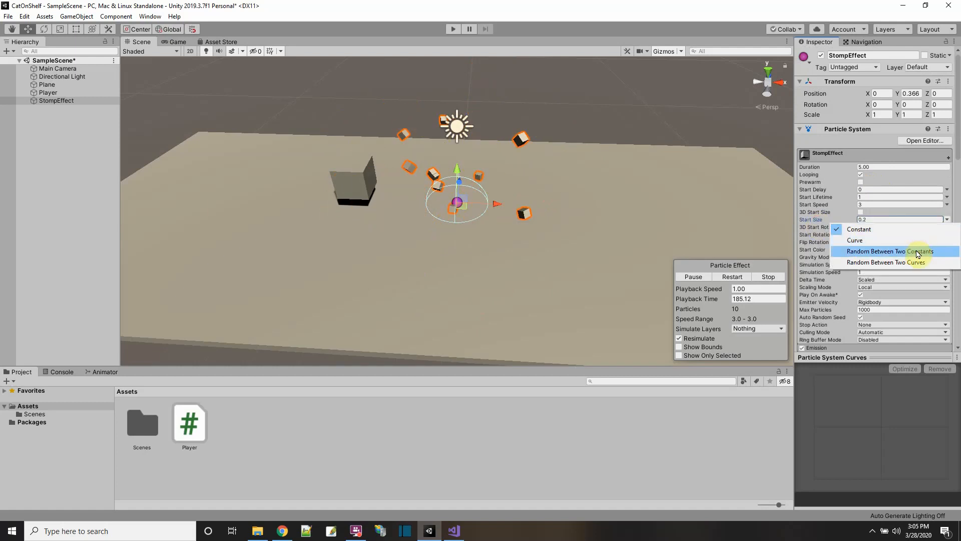
{"action": "left_click", "coordinate": [918, 252]}
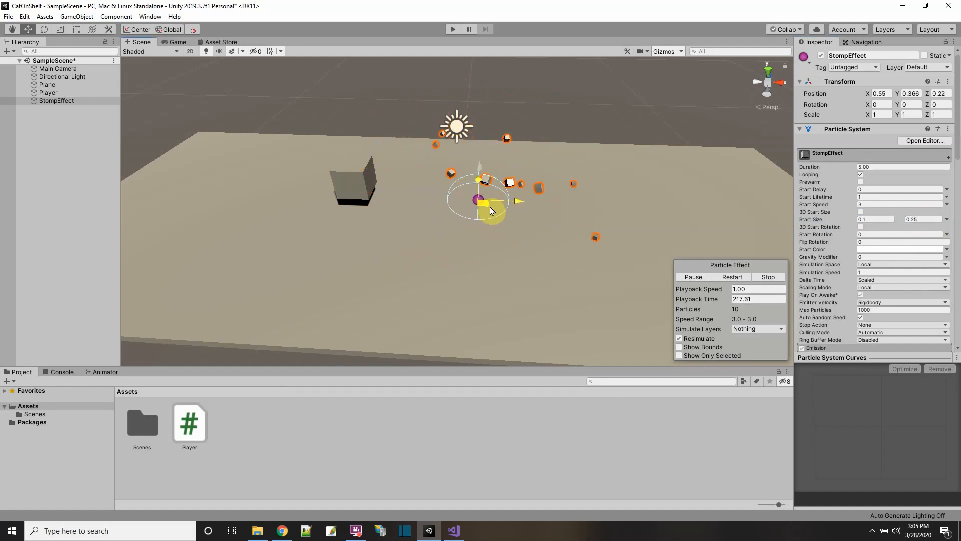
Set the particles' Simulation Space to World and move the StompEffect emitter around the plane to compare how the particles follow
{"action": "left_click_drag", "start_coordinate": [513, 247], "coordinate": [437, 208]}
{"action": "left_click_drag", "start_coordinate": [489, 234], "coordinate": [462, 228]}
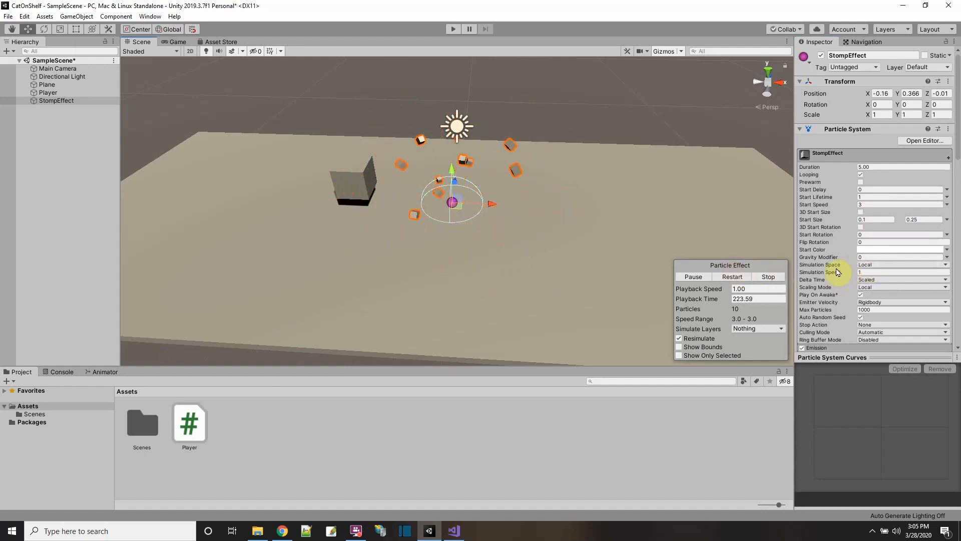
{"action": "left_click", "coordinate": [865, 265]}
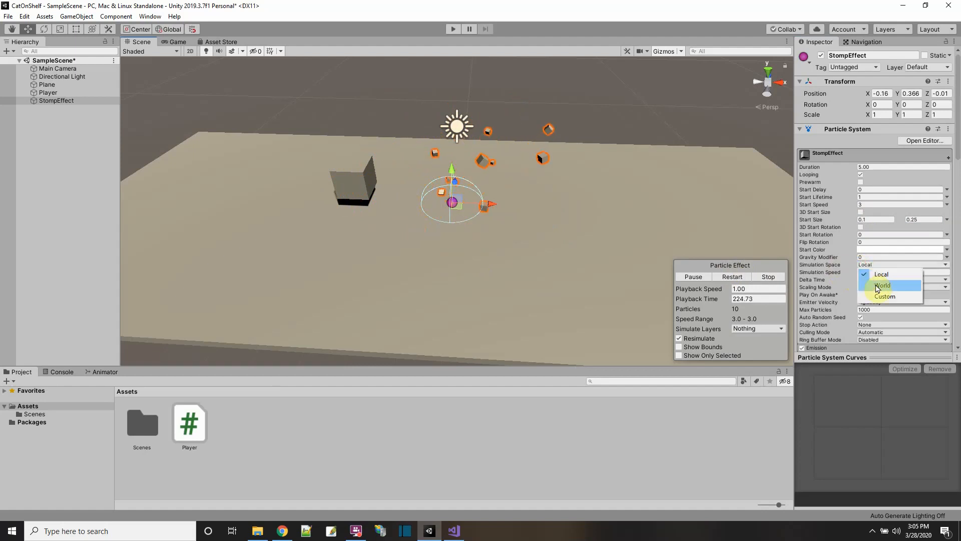
{"action": "left_click", "coordinate": [878, 285]}
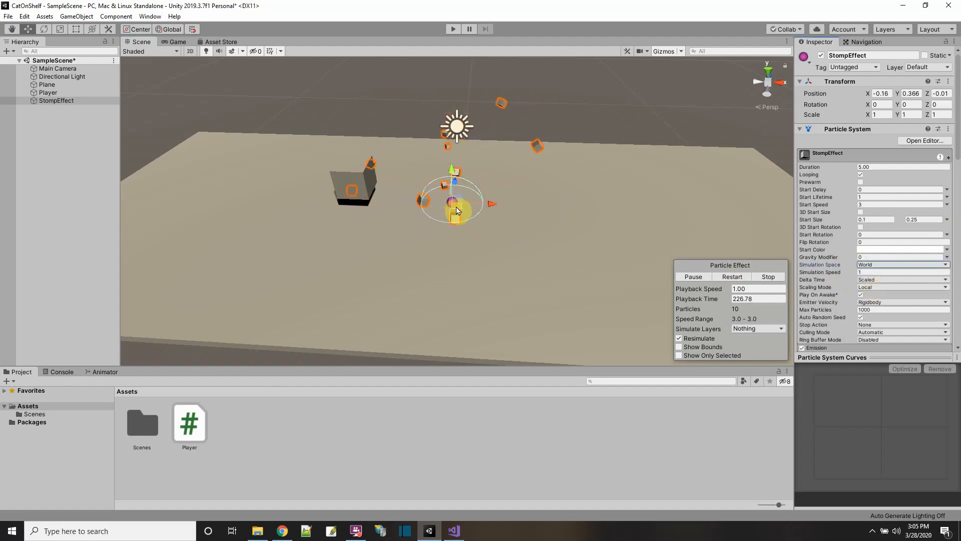
{"action": "left_click_drag", "start_coordinate": [557, 202], "coordinate": [483, 202]}
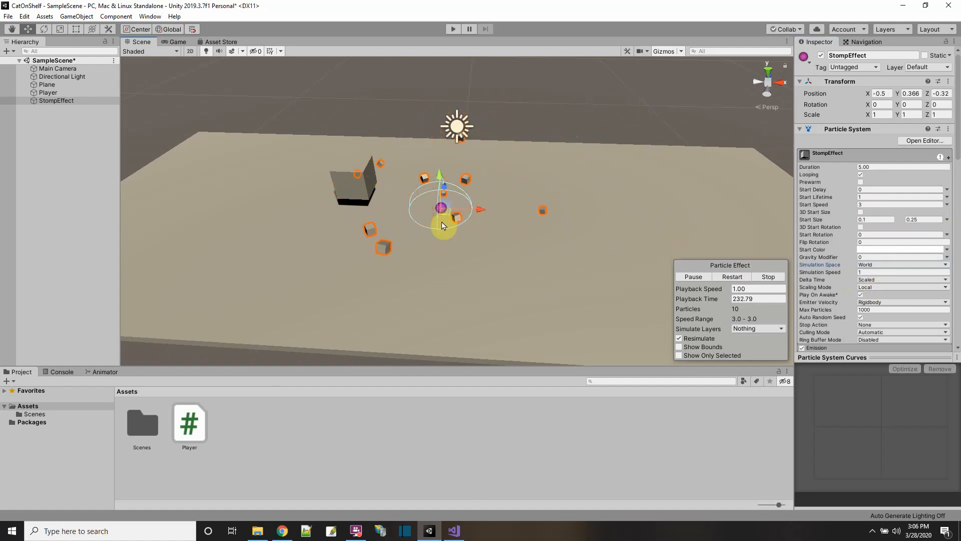
Try an Emission Rate over Time of 100 and settle on 30
{"action": "left_click_drag", "start_coordinate": [447, 247], "coordinate": [455, 208], "text": "alt"}
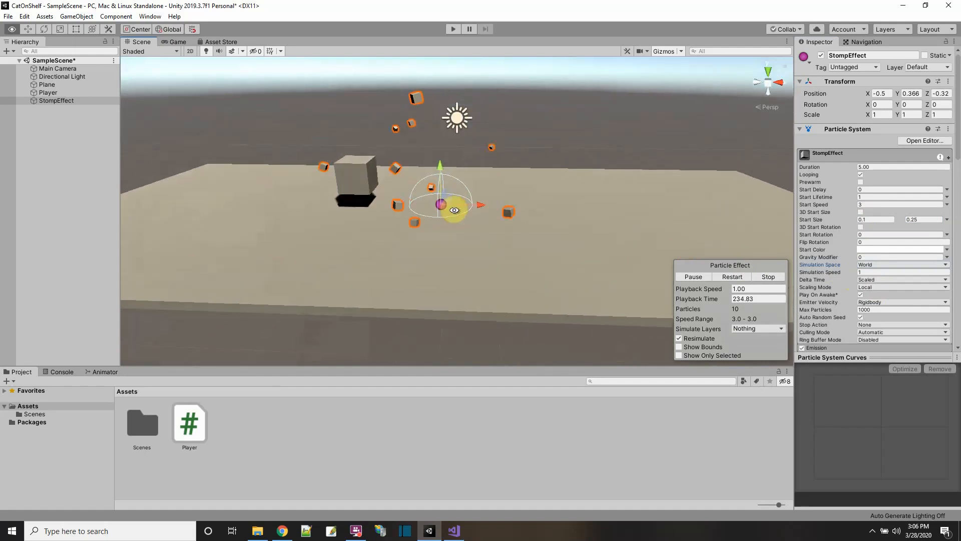
{"action": "scroll", "coordinate": [825, 170], "scroll_direction": "down", "scroll_amount": 4}
{"action": "left_click", "coordinate": [824, 168]}
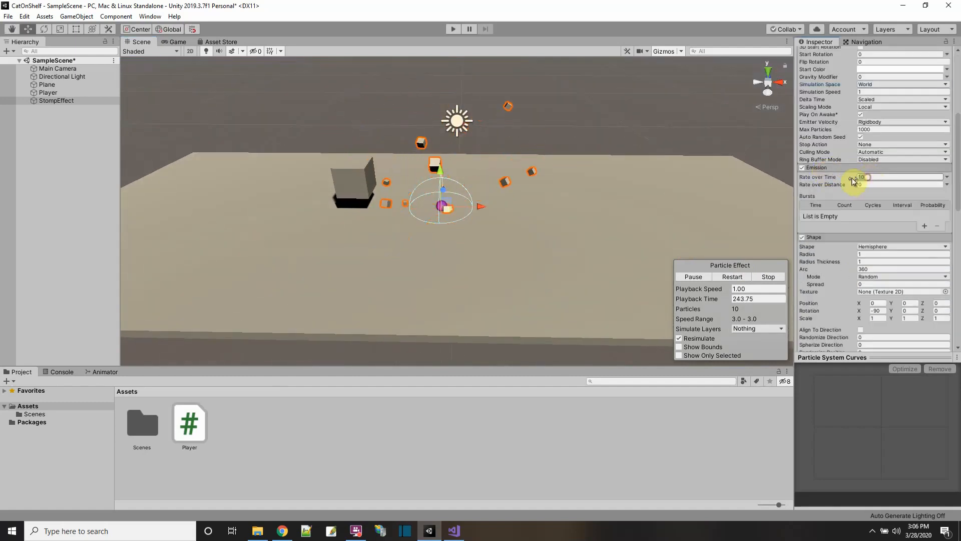
{"action": "type", "text": "100"}
{"action": "key", "text": "Return"}
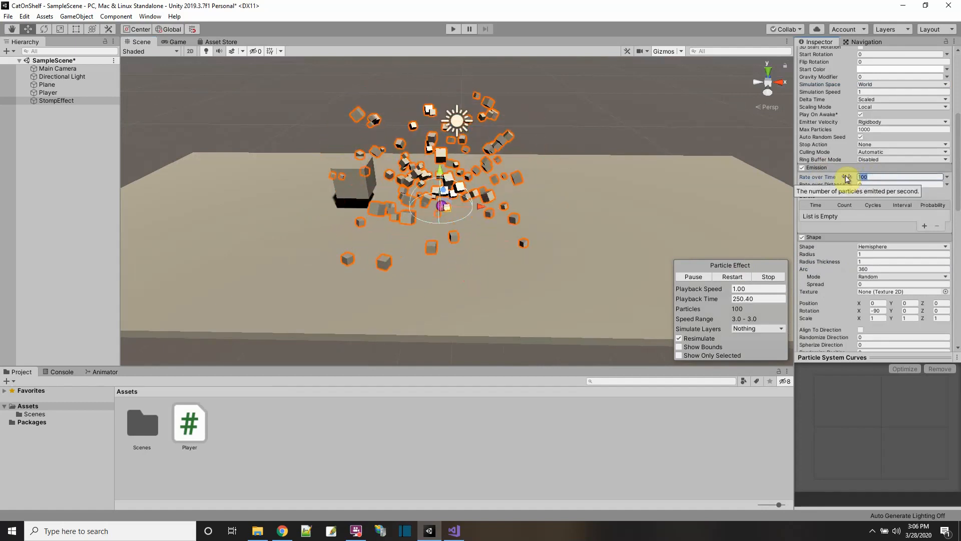
{"action": "type", "text": "30"}
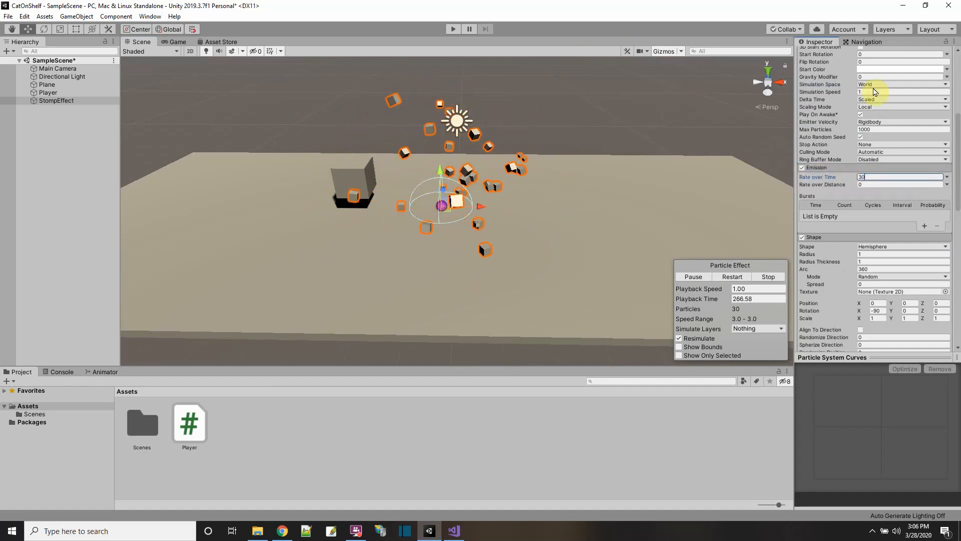
Set the particles' Gravity Modifier to 0.16 and the Simulation Speed to 2.62
{"action": "scroll", "coordinate": [853, 120], "scroll_direction": "up", "scroll_amount": 7}
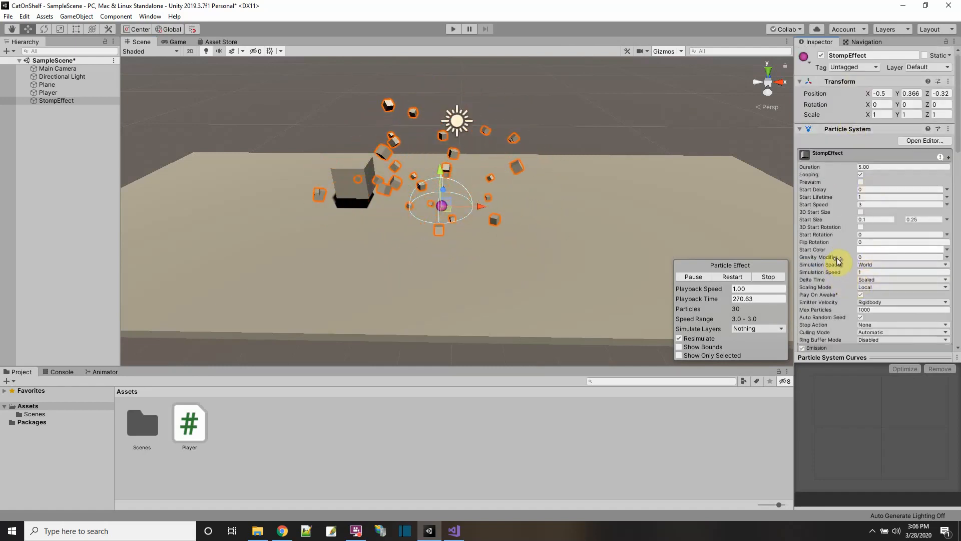
{"action": "left_click_drag", "start_coordinate": [833, 258], "coordinate": [838, 257]}
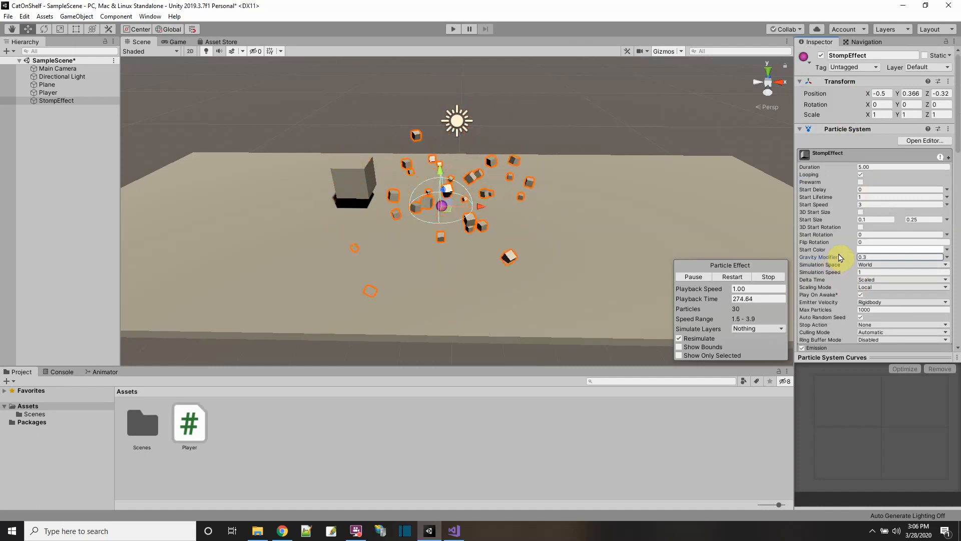
{"action": "left_click_drag", "start_coordinate": [839, 258], "coordinate": [836, 257]}
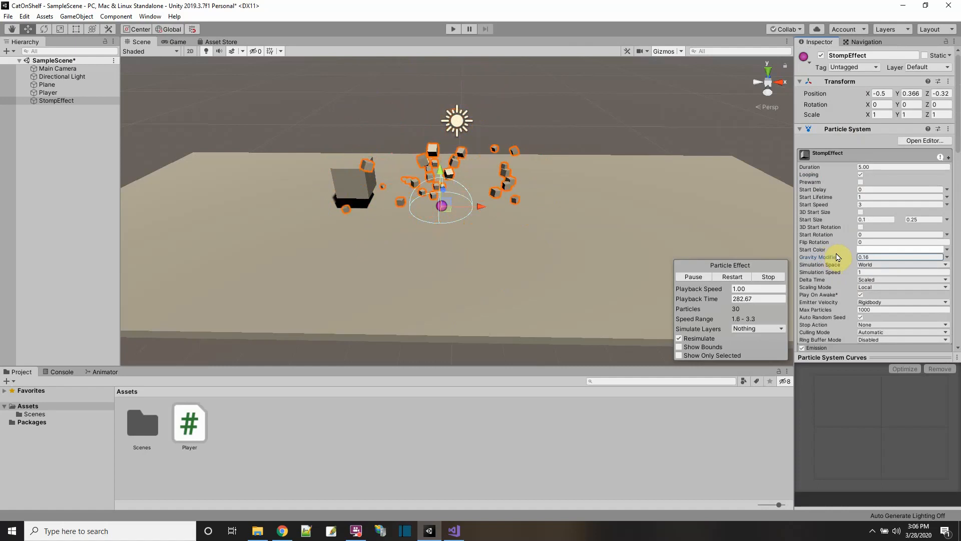
{"action": "scroll", "coordinate": [818, 185], "scroll_direction": "down", "scroll_amount": 3}
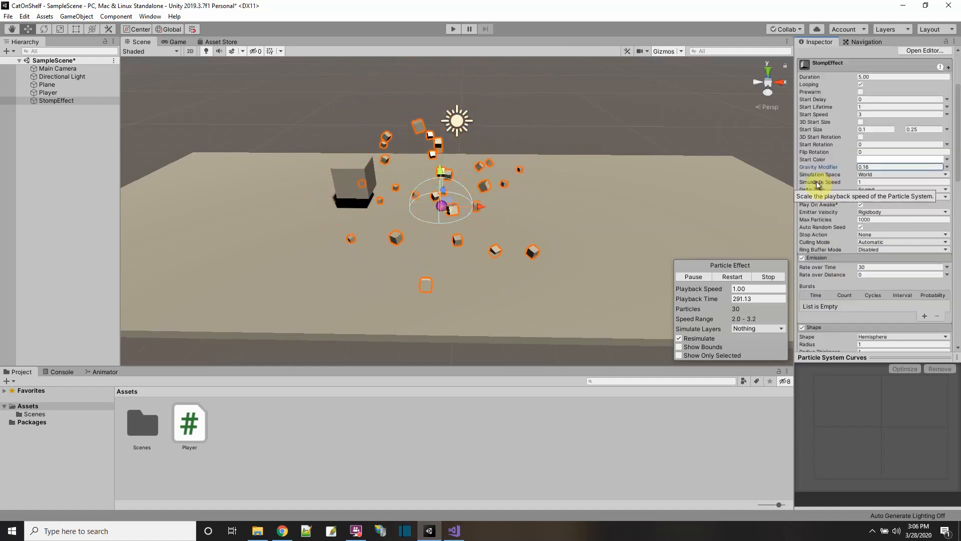
{"action": "left_click", "coordinate": [817, 183]}
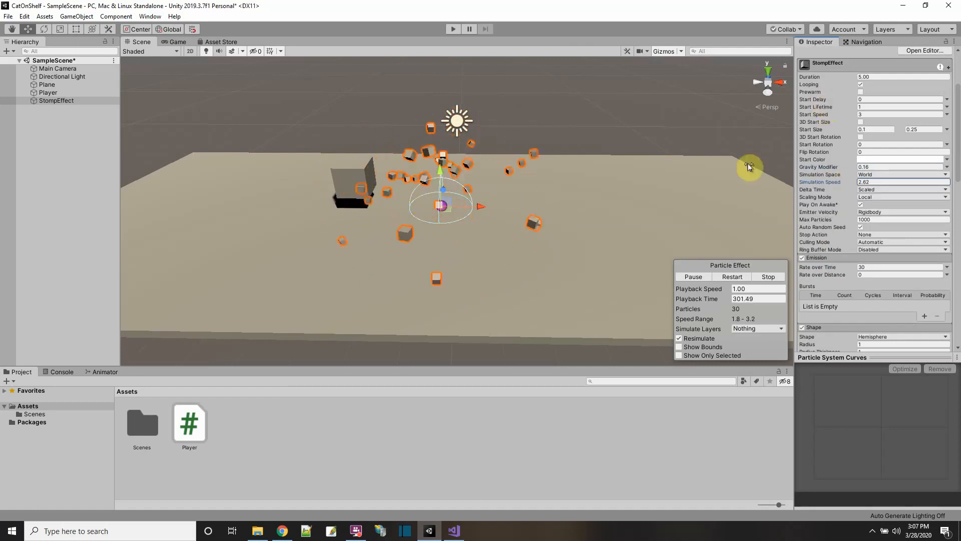
Set the particle system's Duration to 0.70 and turn off Looping
{"action": "left_click", "coordinate": [874, 77]}
{"action": "scroll", "coordinate": [862, 179], "scroll_direction": "up", "scroll_amount": 3}
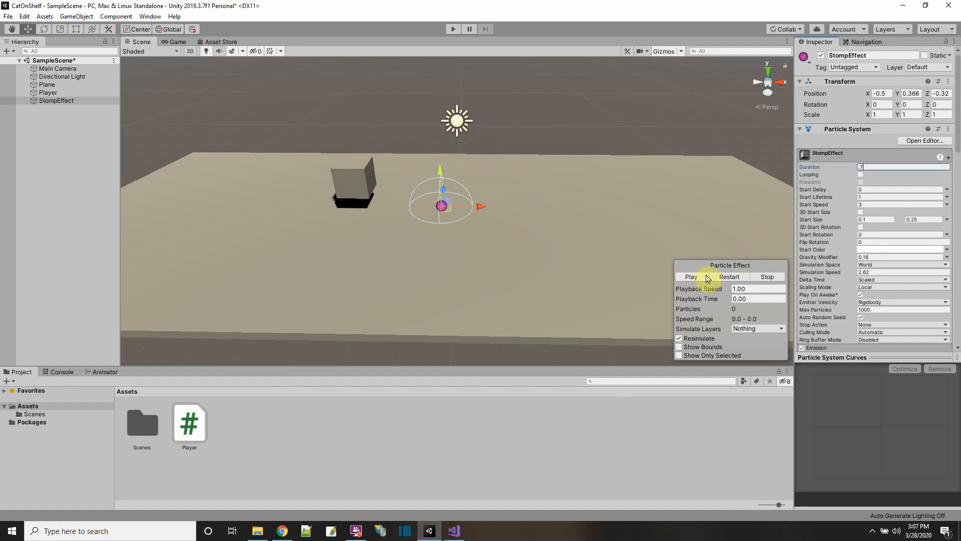
Enable Size over Lifetime with the linear decreasing curve preset, turning Looping back on to preview the shrinking particles
{"action": "scroll", "coordinate": [835, 244], "scroll_direction": "down", "scroll_amount": 10}
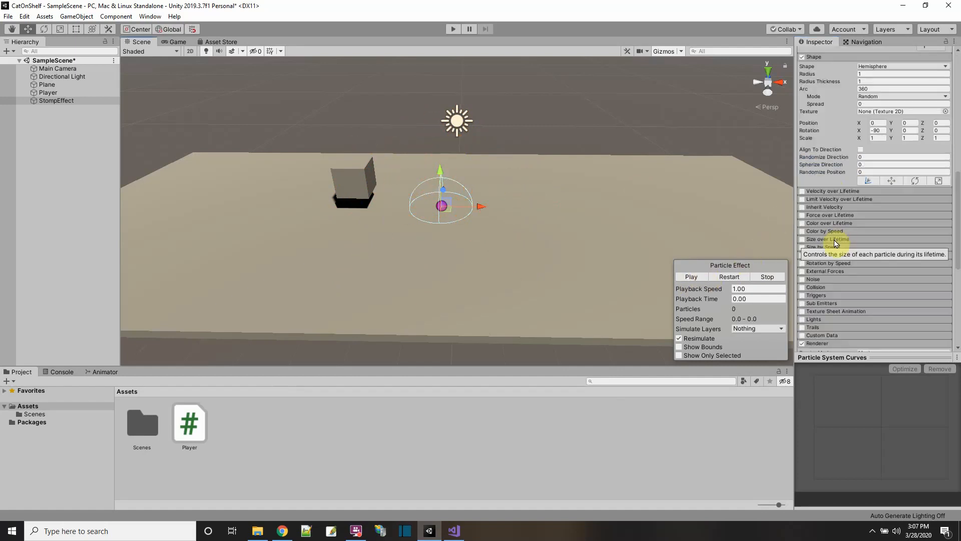
{"action": "left_click", "coordinate": [835, 240]}
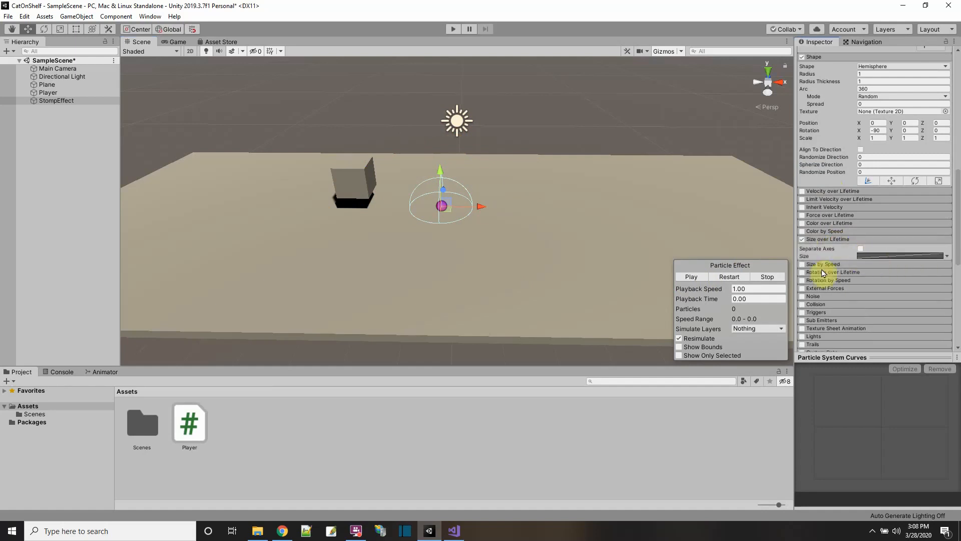
{"action": "scroll", "coordinate": [889, 268], "scroll_direction": "up", "scroll_amount": 10}
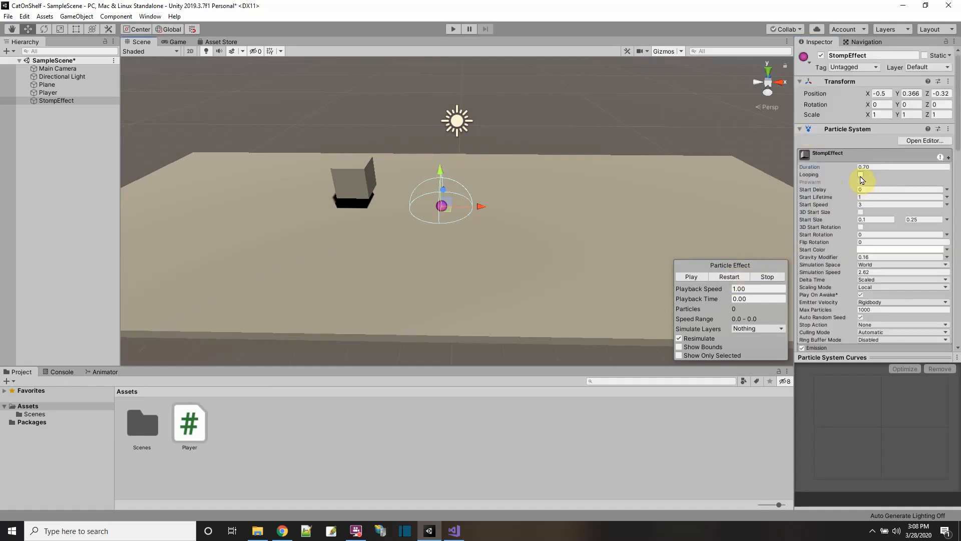
{"action": "left_click", "coordinate": [860, 177]}
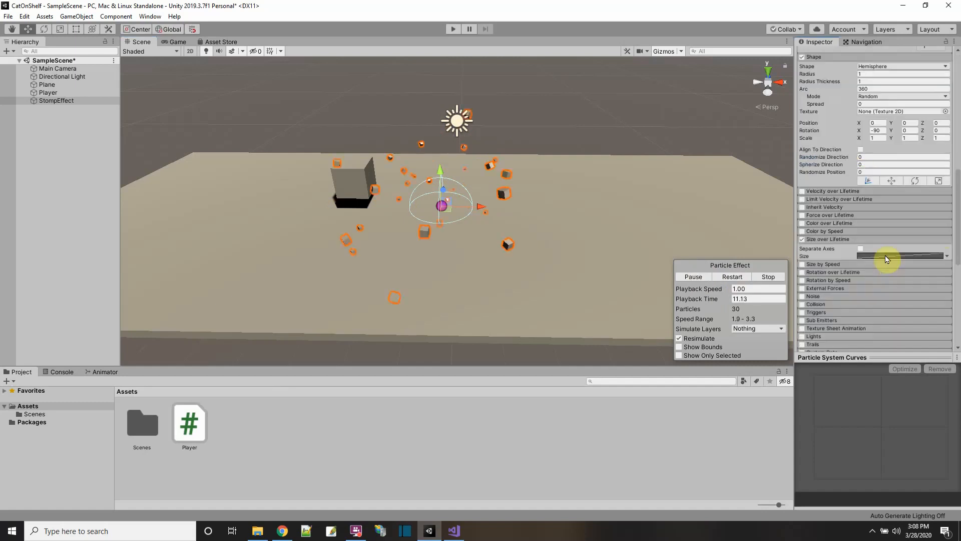
{"action": "left_click", "coordinate": [885, 257]}
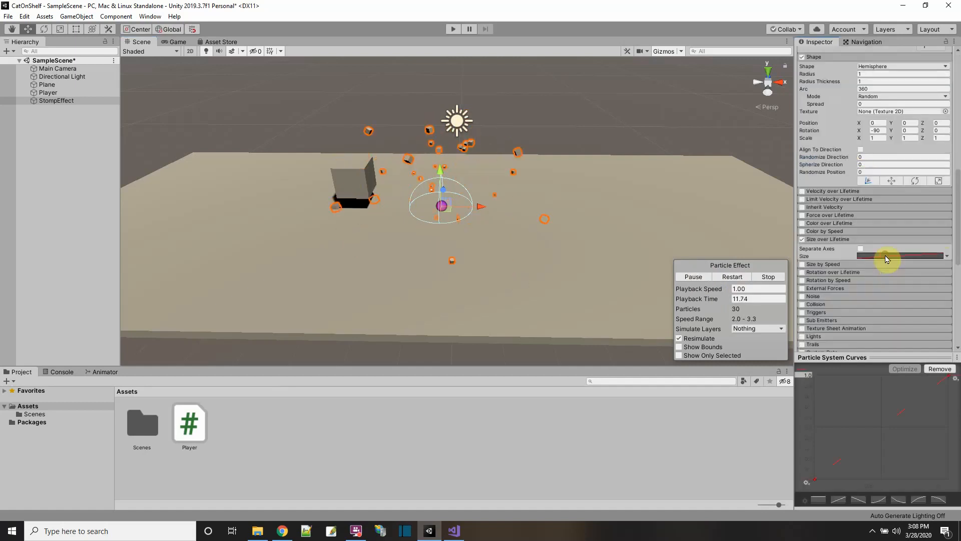
{"action": "left_click", "coordinate": [855, 499]}
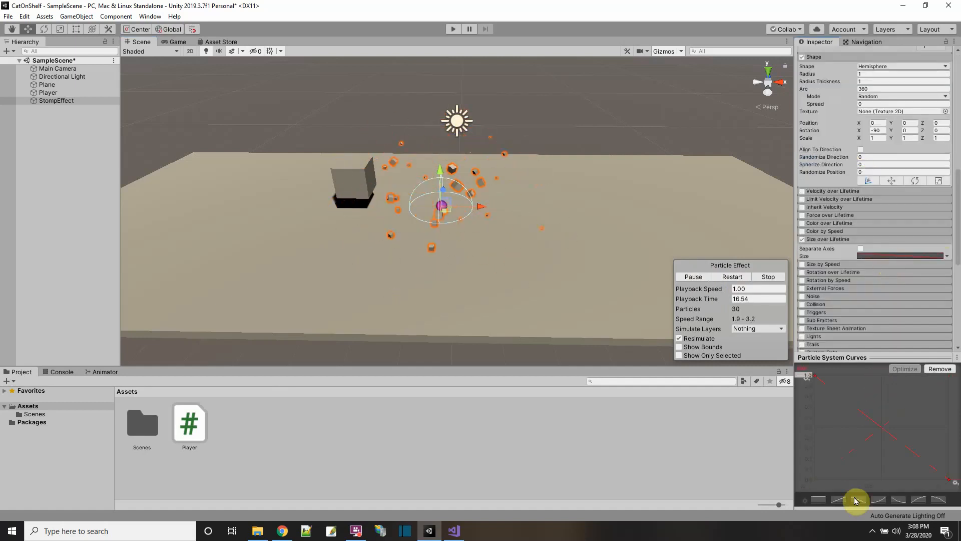
{"action": "left_click", "coordinate": [827, 239]}
Enable Color over Lifetime and set the alpha at the 100% end of its gradient to 0
{"action": "left_click", "coordinate": [817, 223]}
{"action": "left_click", "coordinate": [802, 224]}
{"action": "left_click", "coordinate": [877, 234]}
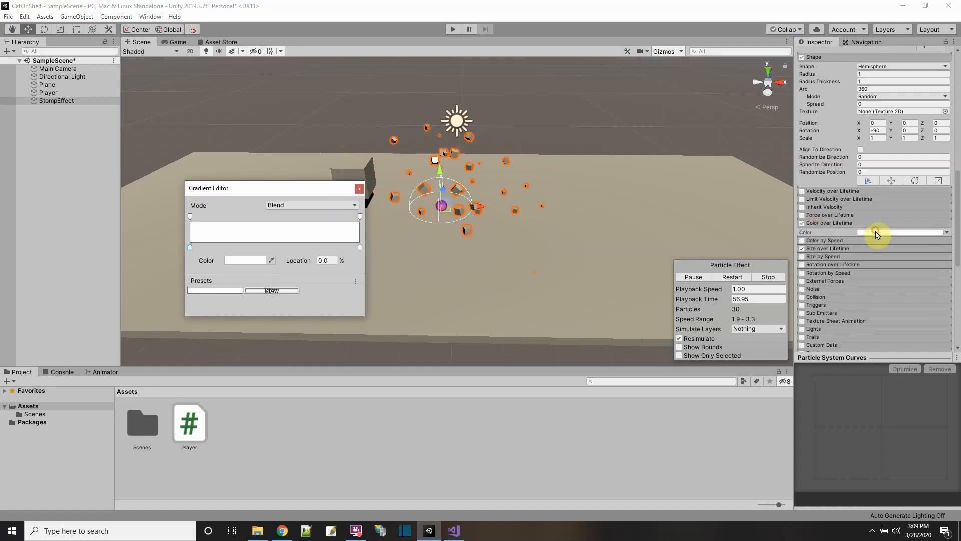
{"action": "left_click", "coordinate": [360, 217]}
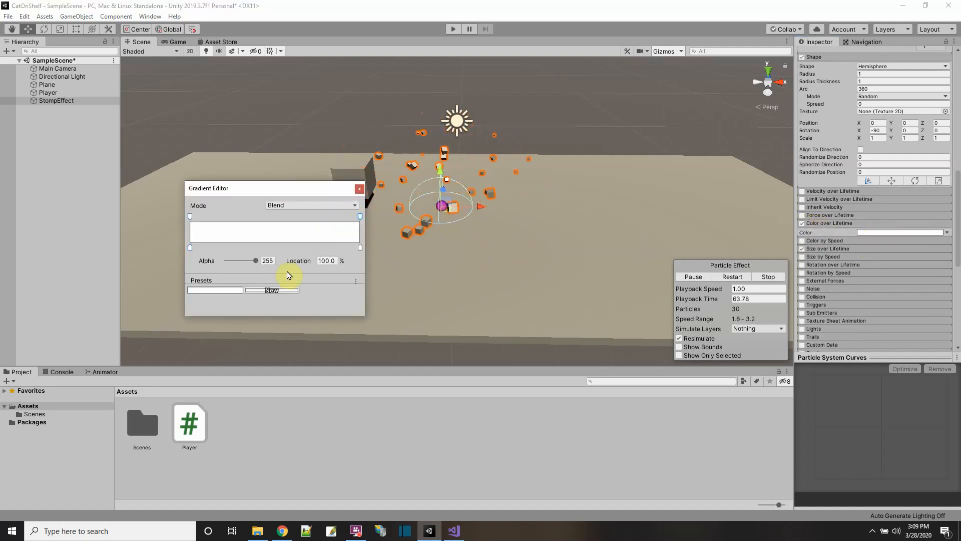
{"action": "left_click_drag", "start_coordinate": [255, 260], "coordinate": [217, 264]}
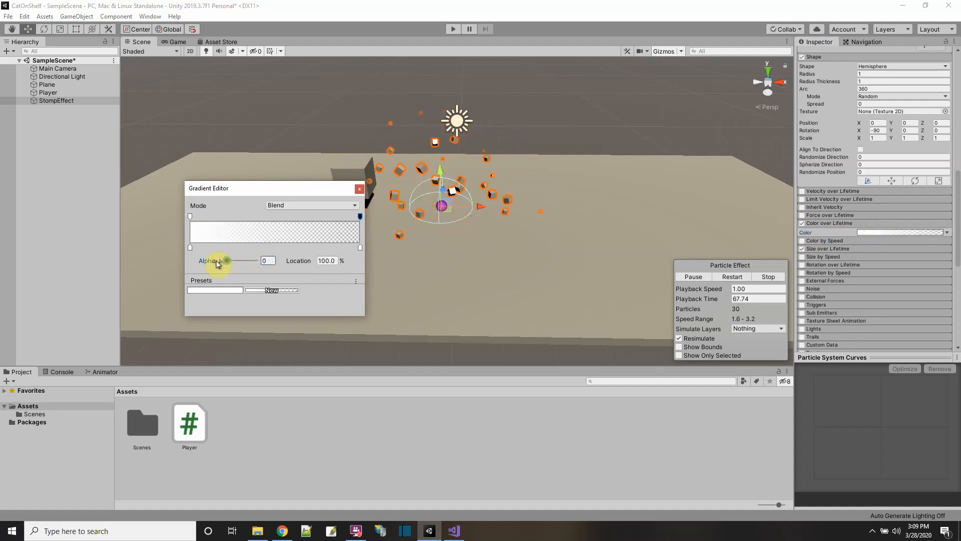
{"action": "left_click", "coordinate": [826, 223]}
Enable Rotation over Lifetime for the particles and open its Angular Velocity for editing
{"action": "left_click", "coordinate": [824, 255]}
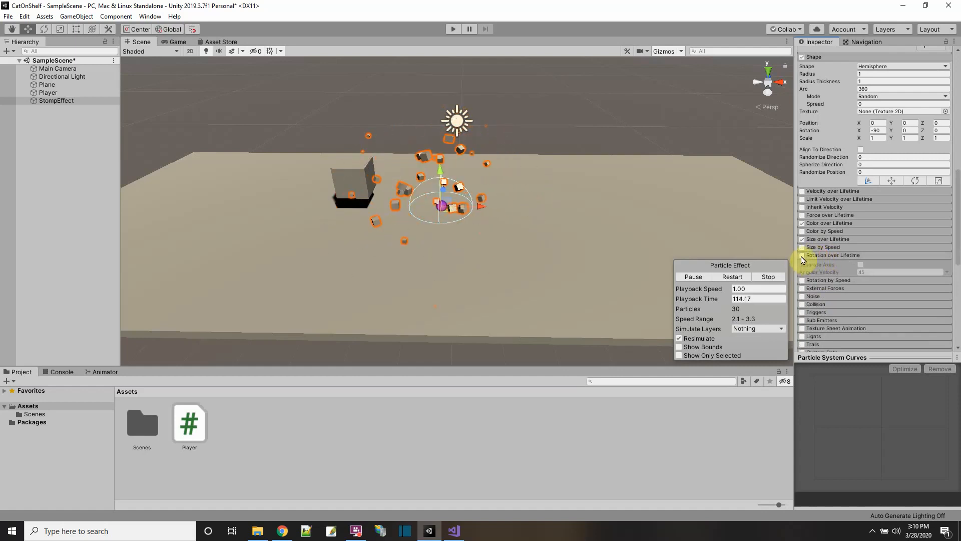
{"action": "left_click", "coordinate": [802, 256]}
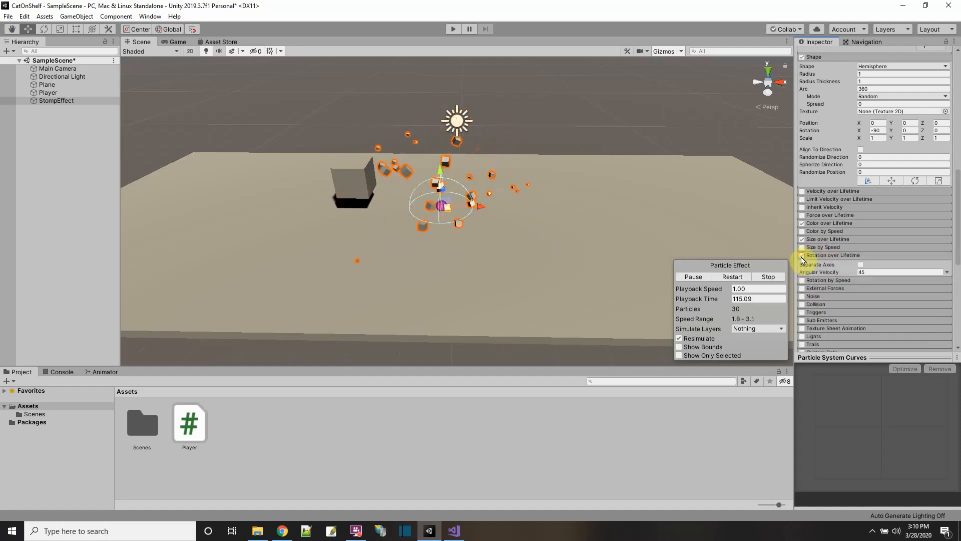
{"action": "left_click", "coordinate": [874, 271]}
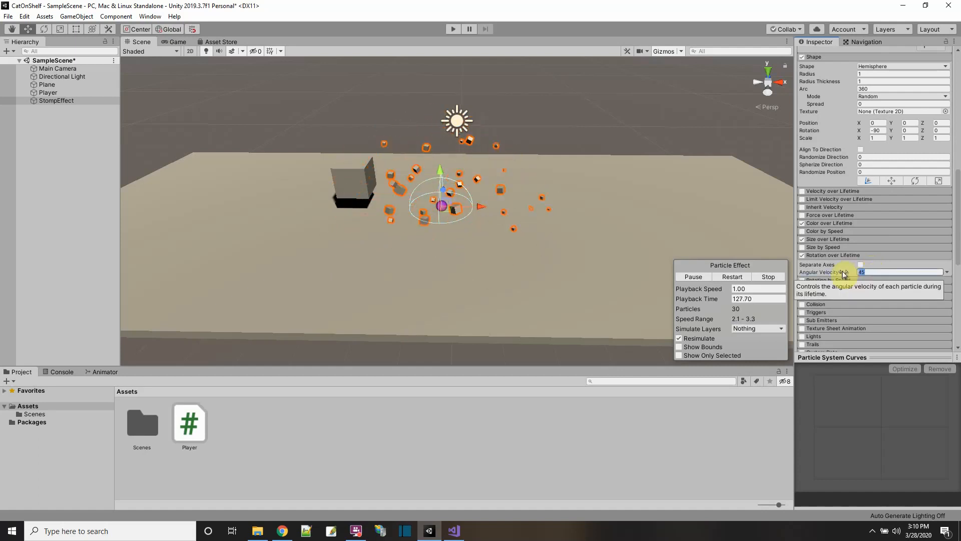
Turn off Looping for the particle system and play the single burst as a preview
{"action": "scroll", "coordinate": [851, 278], "scroll_direction": "up", "scroll_amount": 10}
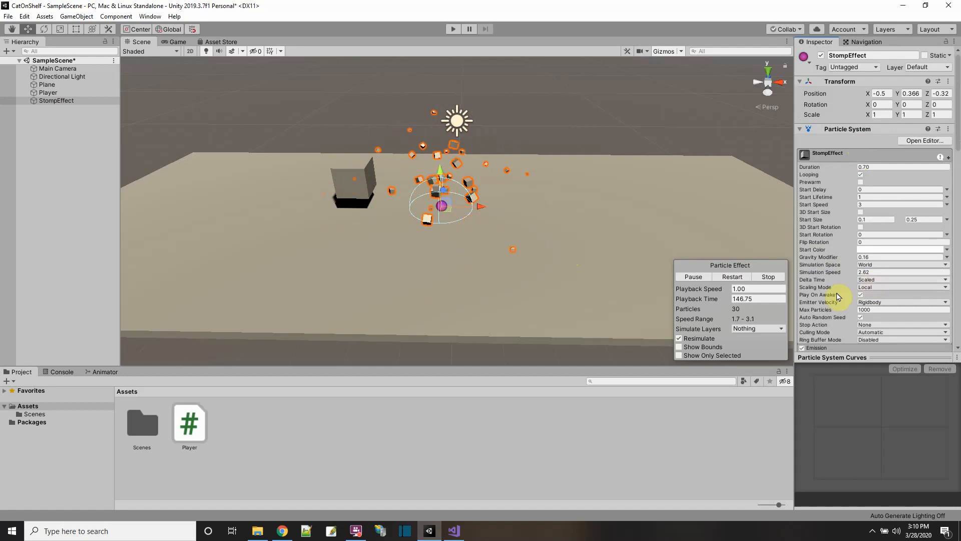
{"action": "left_click", "coordinate": [860, 174]}
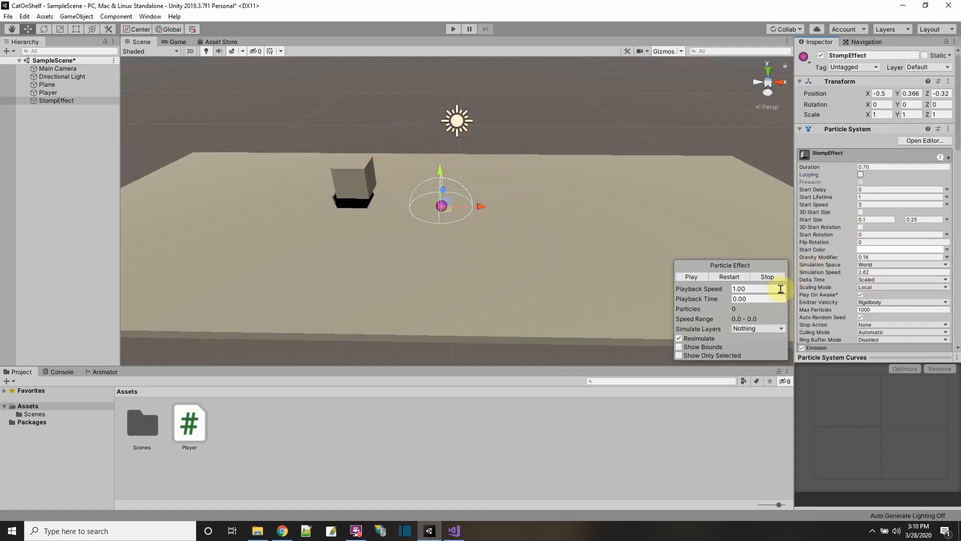
{"action": "left_click", "coordinate": [691, 277]}
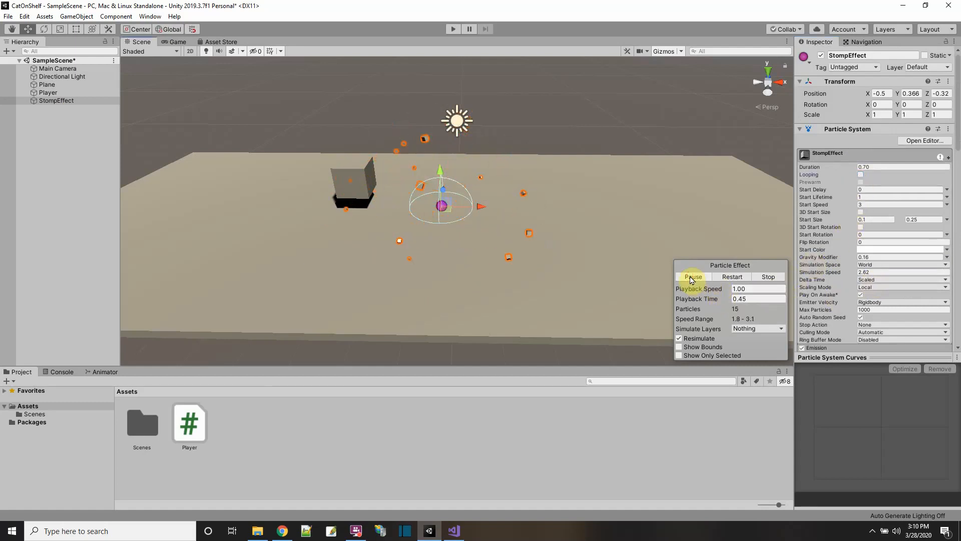
Save StompEffect as a prefab in the Assets folder and delete its original object from the scene
{"action": "left_click_drag", "start_coordinate": [60, 103], "coordinate": [319, 449]}
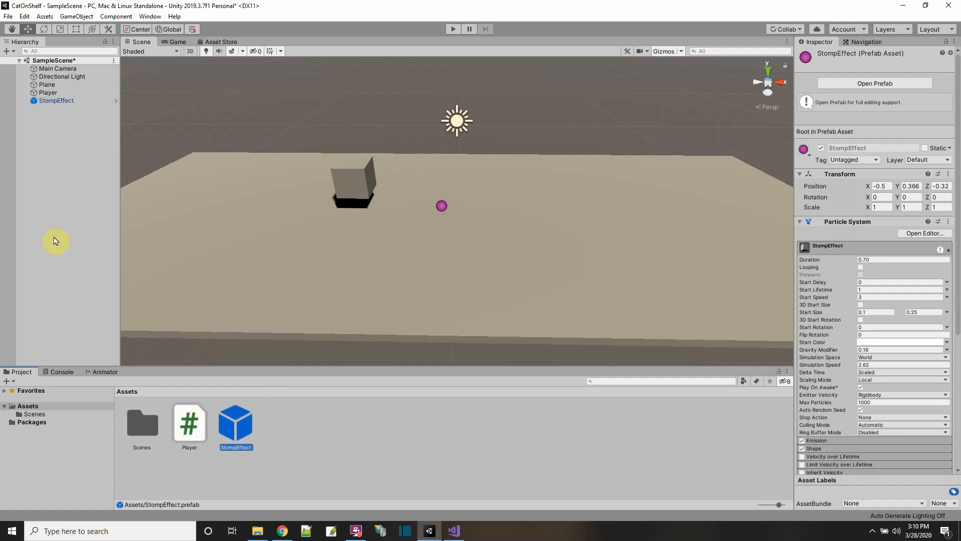
{"action": "left_click", "coordinate": [48, 102]}
{"action": "right_click", "coordinate": [48, 104]}
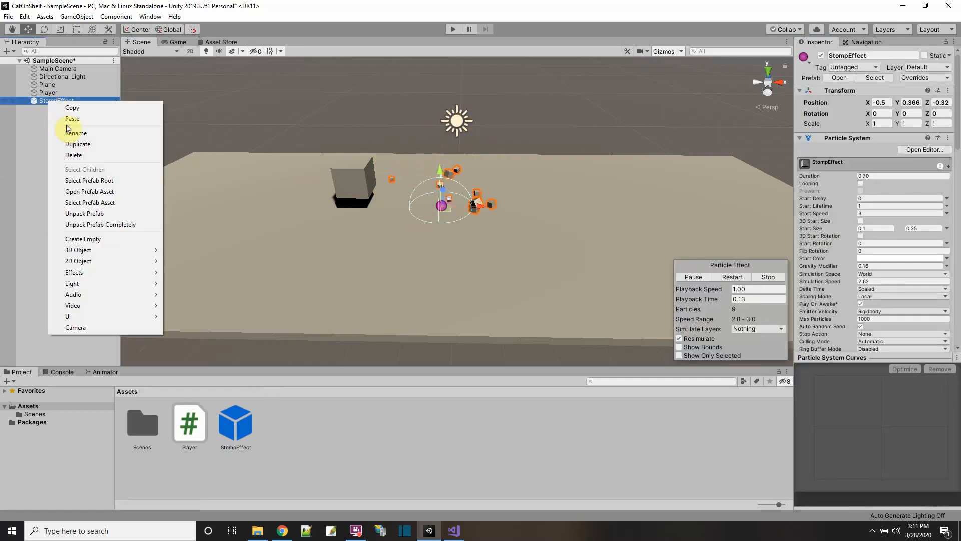
{"action": "left_click", "coordinate": [37, 102]}
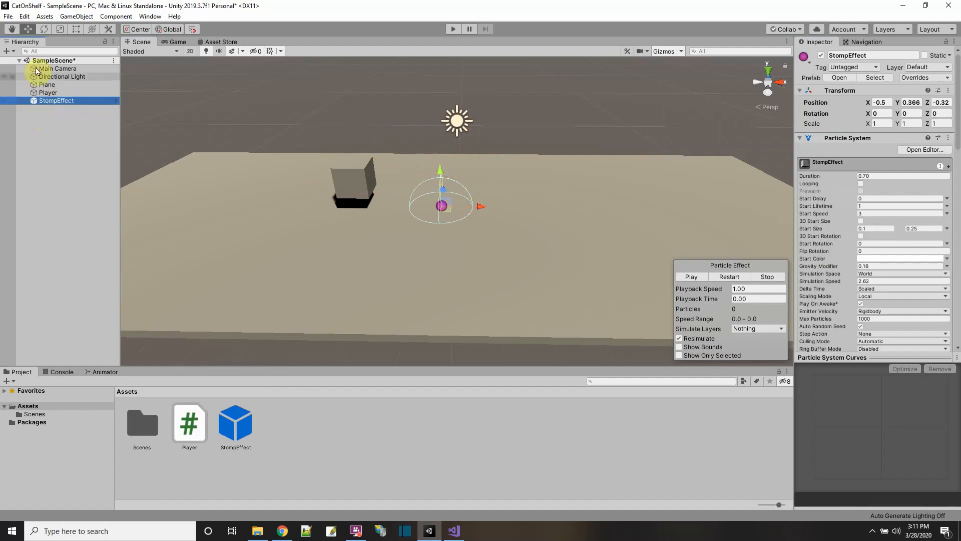
{"action": "right_click", "coordinate": [47, 101]}
{"action": "left_click", "coordinate": [73, 155]}
Place three test instances of the StompEffect prefab on the plane and delete them all from the scene
{"action": "left_click_drag", "start_coordinate": [235, 433], "coordinate": [433, 267]}
{"action": "left_click_drag", "start_coordinate": [236, 429], "coordinate": [518, 200]}
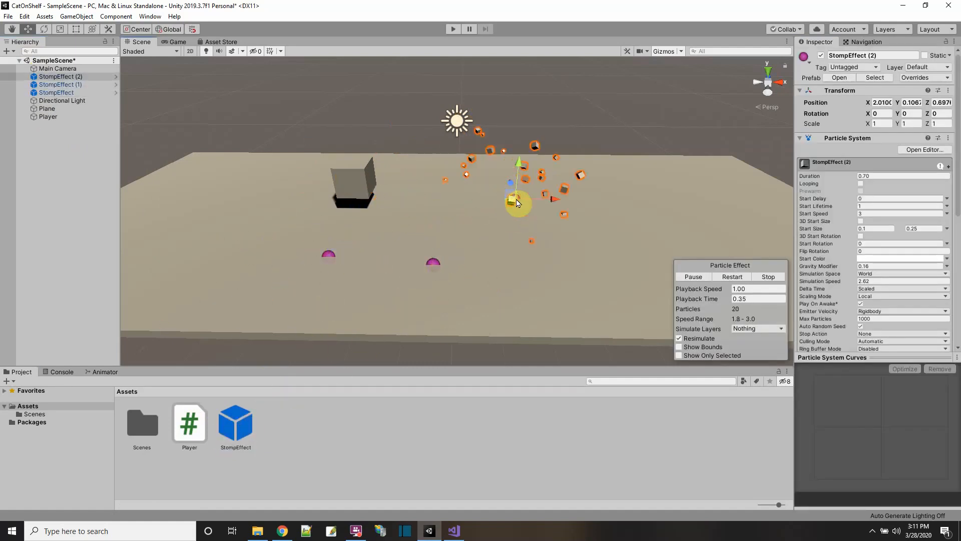
{"action": "left_click", "coordinate": [64, 93], "text": "shift"}
{"action": "right_click", "coordinate": [64, 94]}
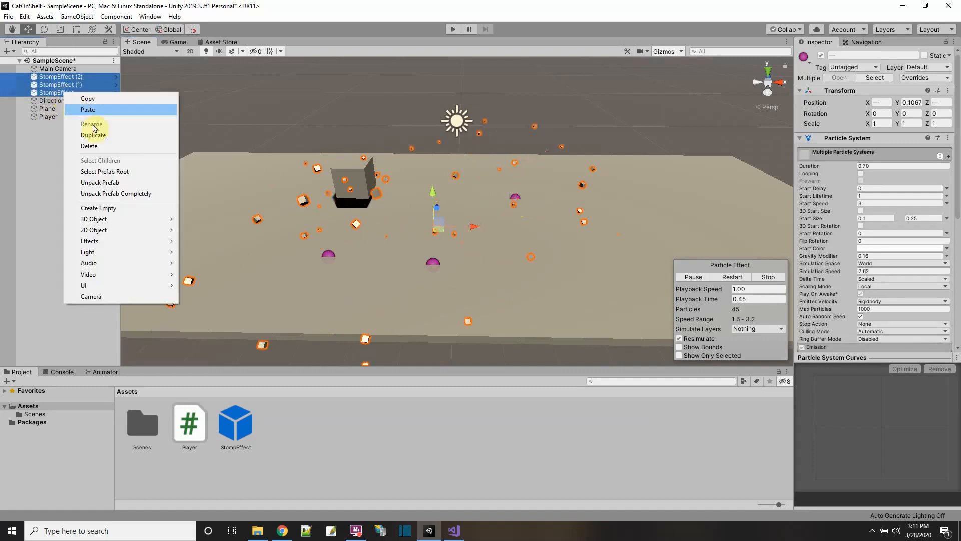
{"action": "left_click", "coordinate": [102, 150]}
Select the Player object in the scene and open its Player script in Visual Studio
{"action": "left_click", "coordinate": [49, 94]}
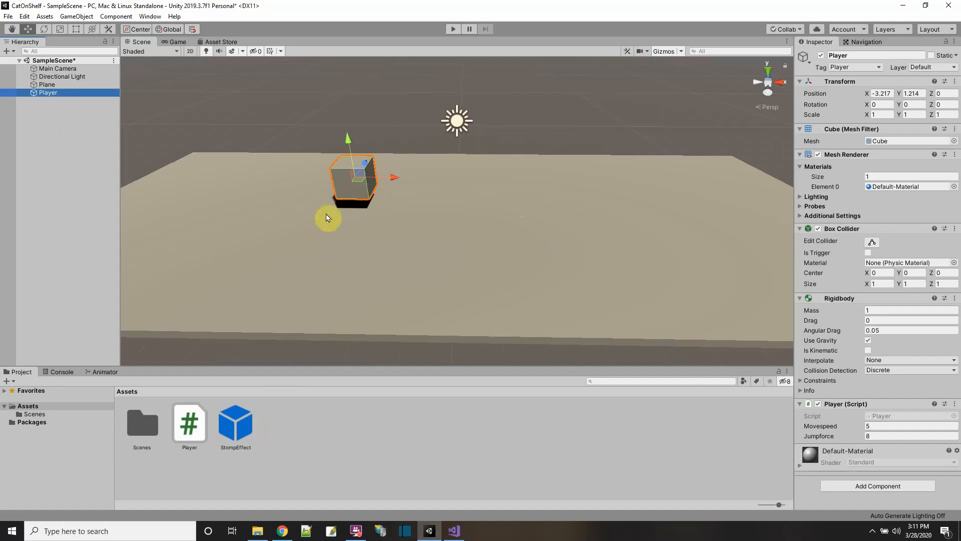
{"action": "left_click", "coordinate": [889, 417]}
{"action": "left_click", "coordinate": [889, 418]}
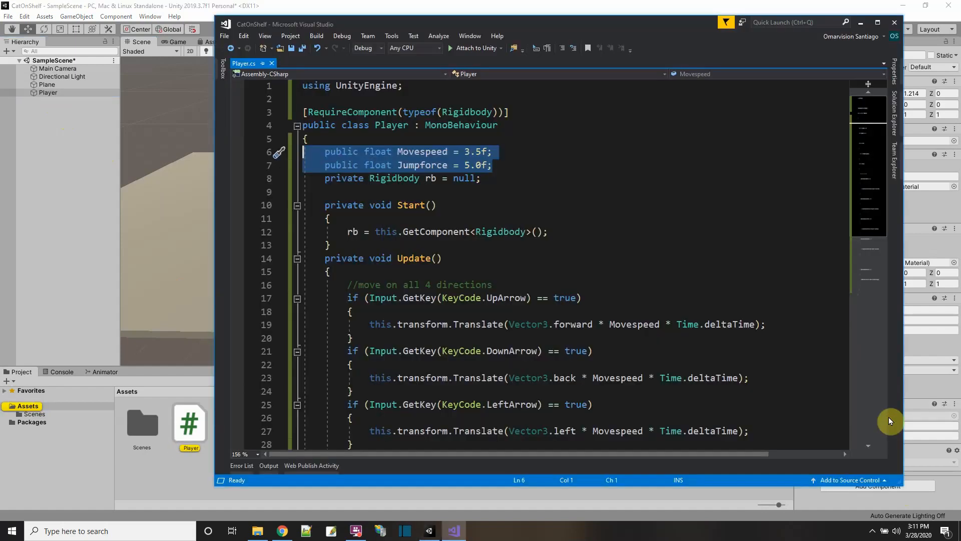
Declare a public ParticleSystem field named prefabStomp, initialised to null, below Jumpforce in the Player class
{"action": "left_click", "coordinate": [495, 168]}
{"action": "key", "text": "Return"}
{"action": "type", "text": "public Particl"}
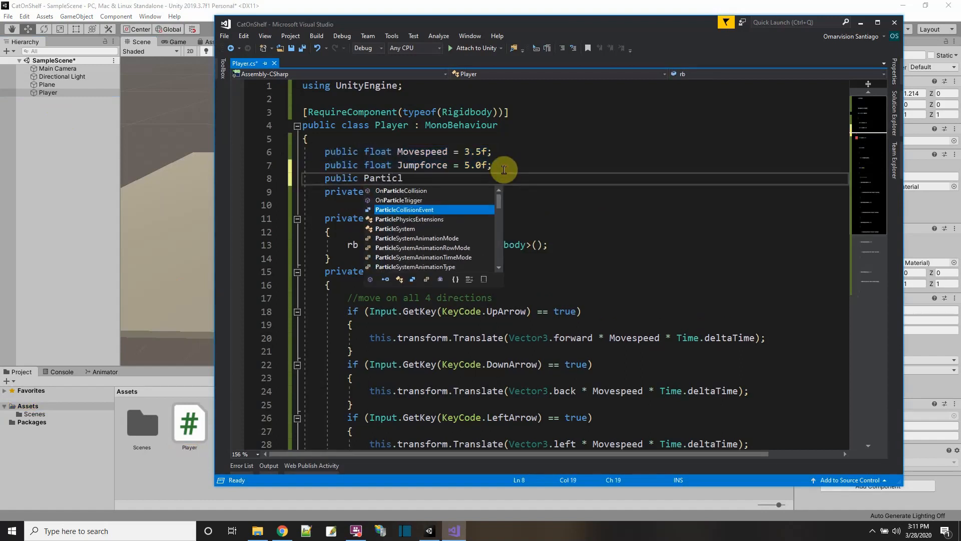
{"action": "type", "text": "eSystem "}
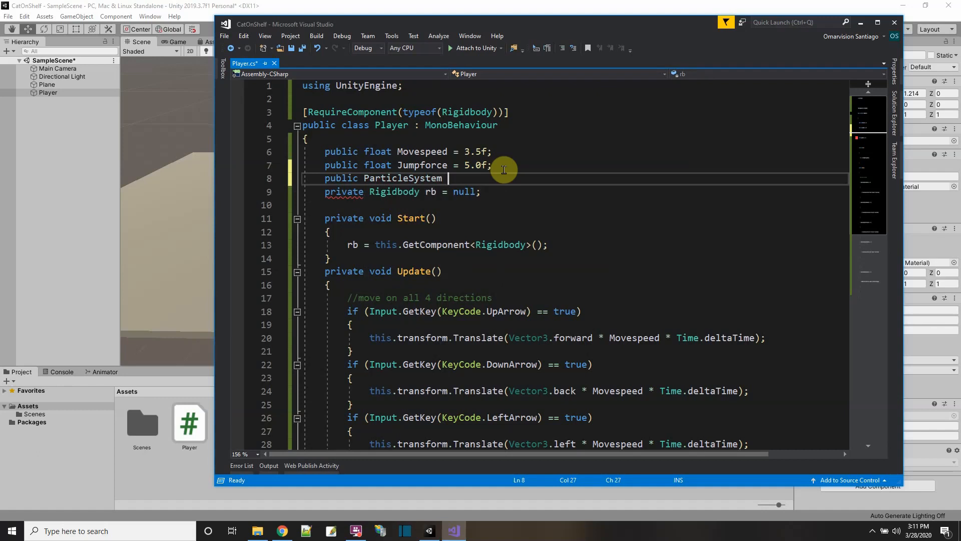
{"action": "type", "text": "prefabStomp"}
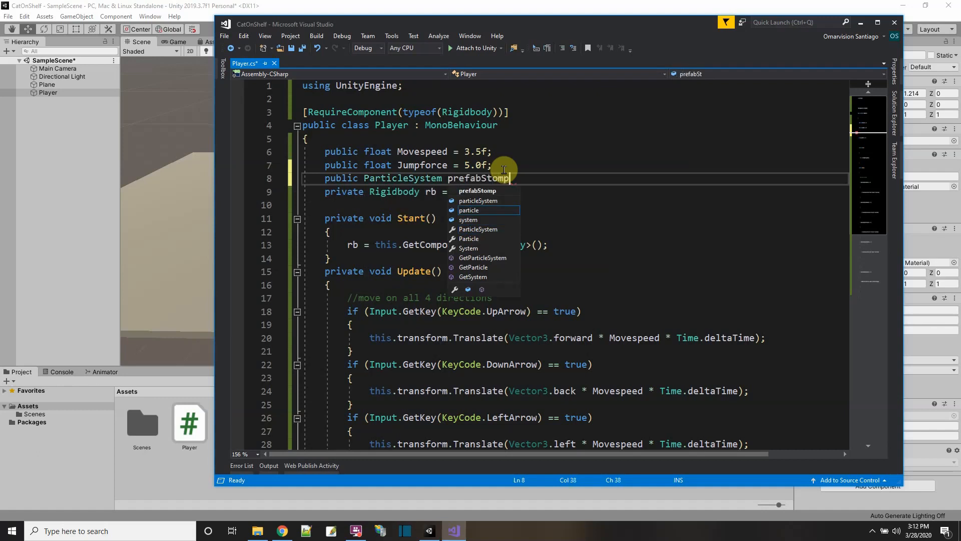
{"action": "type", "text": "; = null;"}
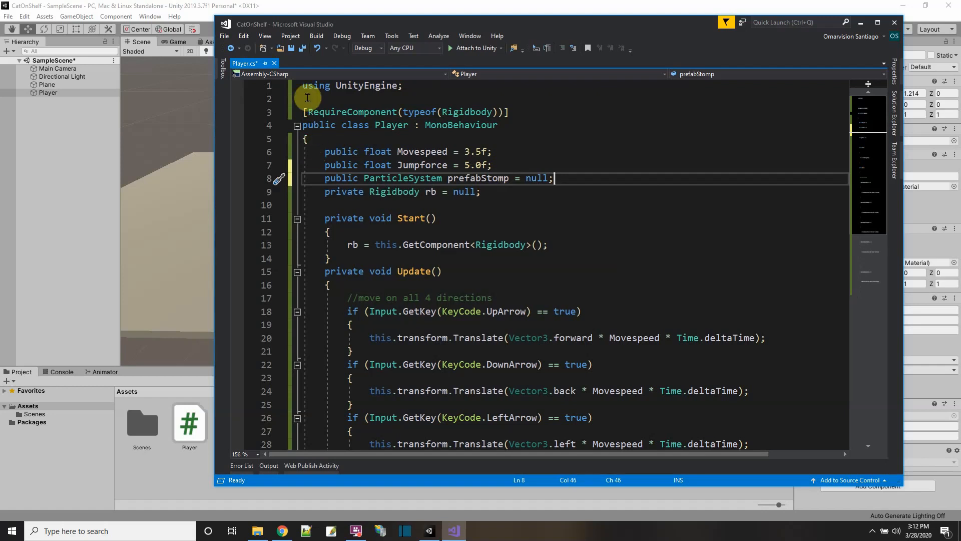
Save the Player script and assign the StompEffect prefab to the Player's Prefab Stomp field in Unity
{"action": "left_click", "coordinate": [301, 48]}
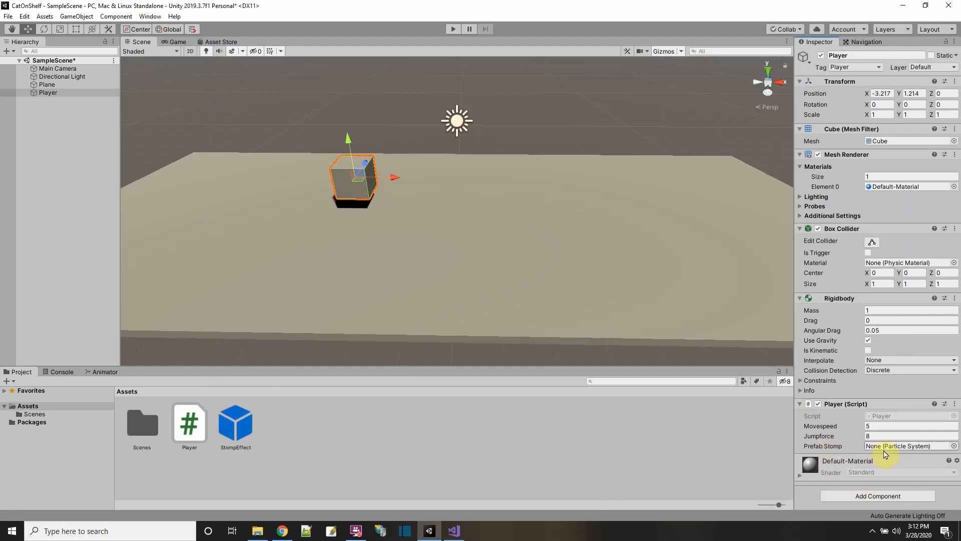
{"action": "left_click_drag", "start_coordinate": [236, 424], "coordinate": [881, 448]}
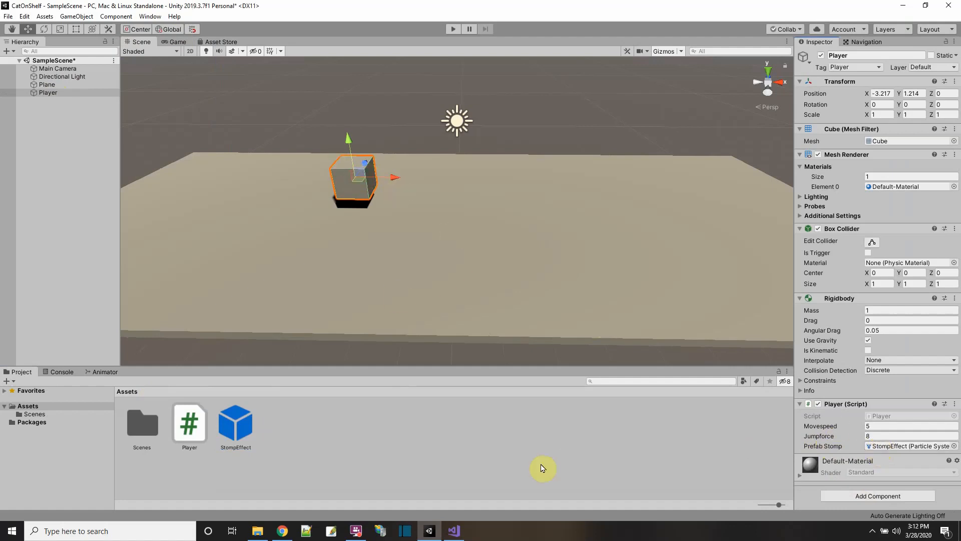
Switch back to Visual Studio and declare a private ParticleSystem field named ps, initialised to null, below the rb field
{"action": "left_click", "coordinate": [454, 530]}
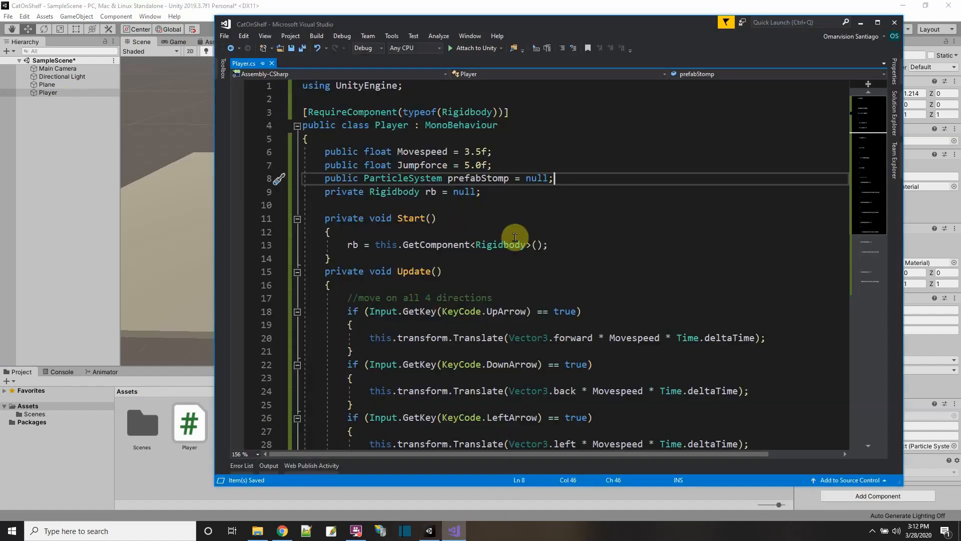
{"action": "left_click", "coordinate": [556, 246]}
{"action": "left_click", "coordinate": [493, 191]}
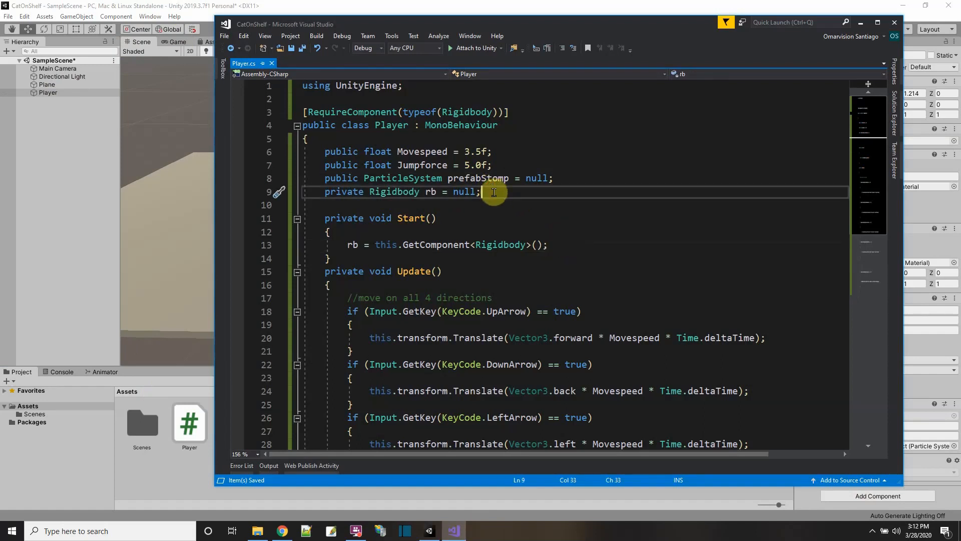
{"action": "key", "text": "Return"}
{"action": "type", "text": "private "}
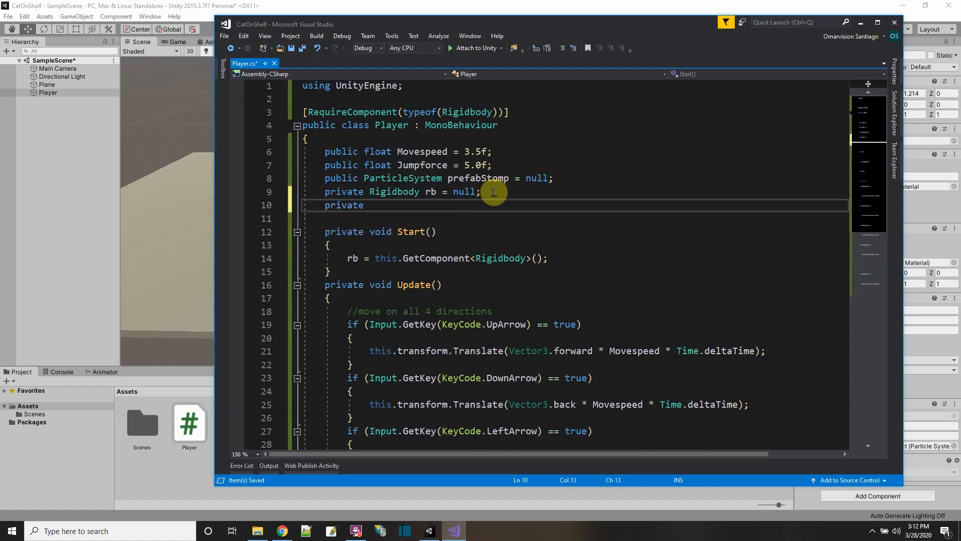
{"action": "type", "text": "Parti"}
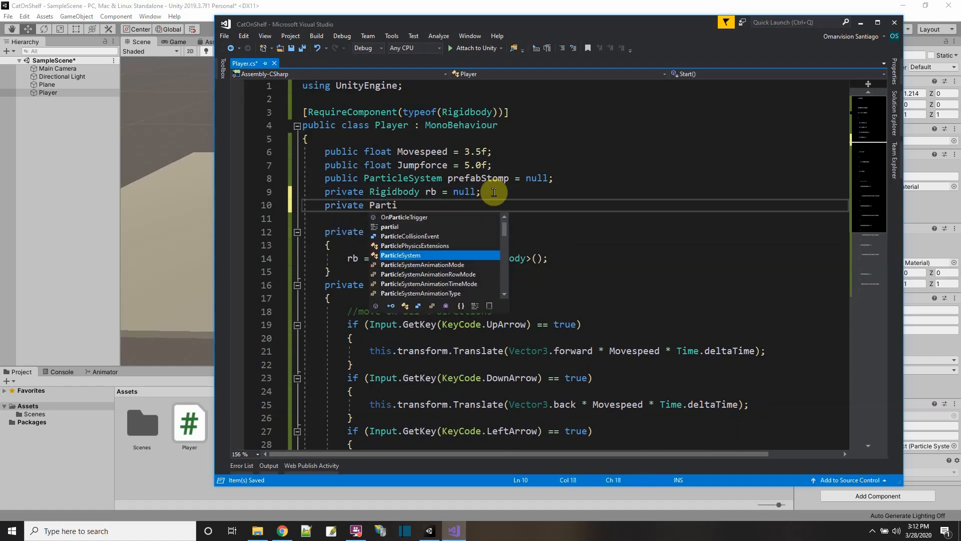
{"action": "type", "text": "cleSystem p"}
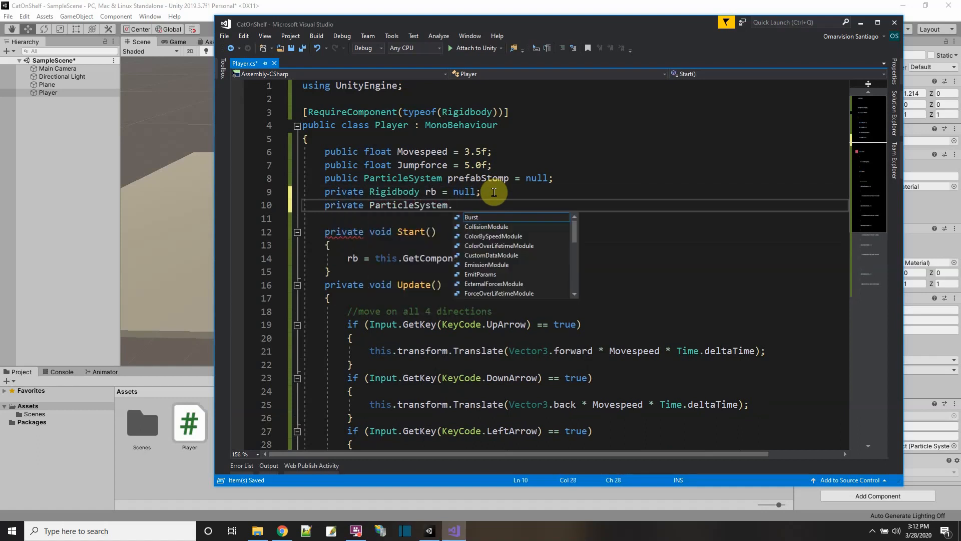
{"action": "type", "text": "s = "}
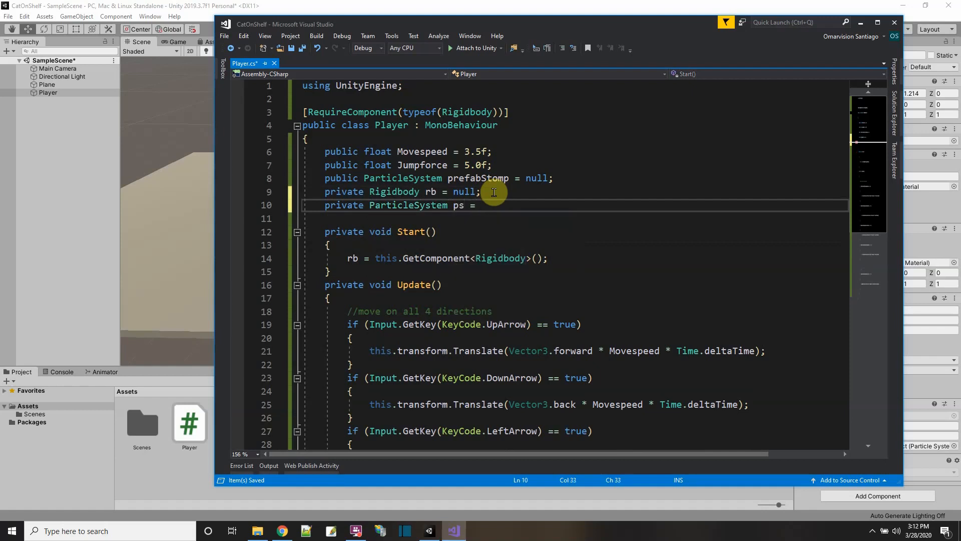
{"action": "type", "text": "null;"}
In Start(), assign ps an instance of the stomp prefab parented to the player: Instantiate(prefabStomp, this.transform)
{"action": "left_click", "coordinate": [557, 261]}
{"action": "key", "text": "Return"}
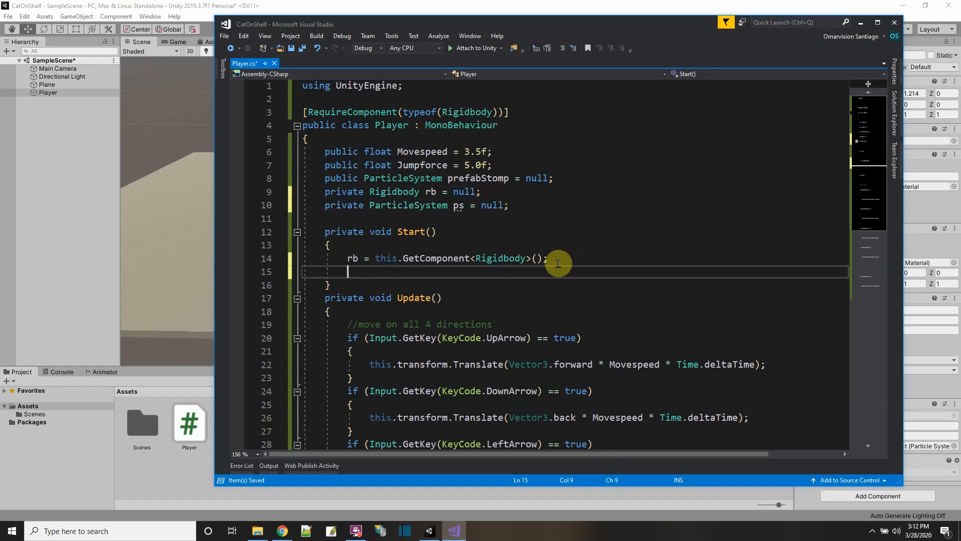
{"action": "type", "text": "ps = Instantiate("}
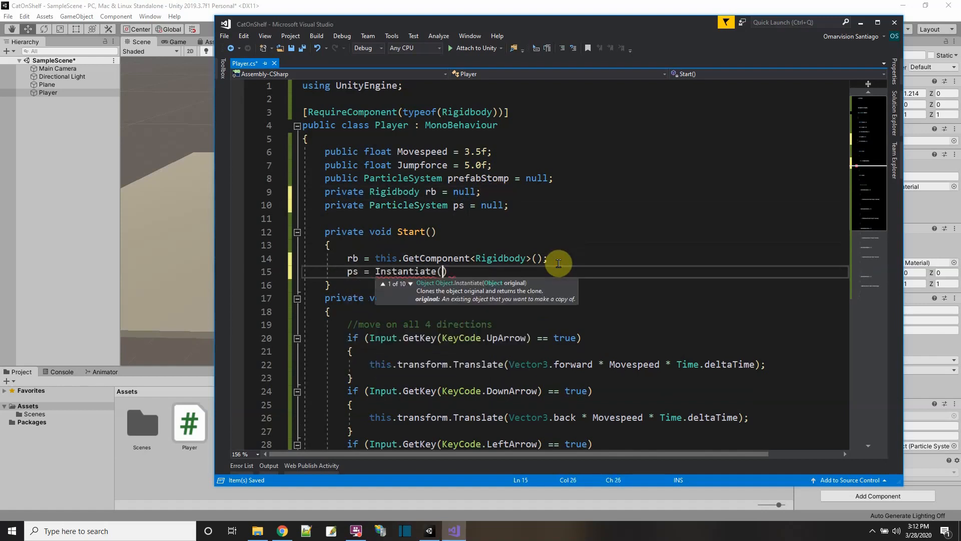
{"action": "type", "text": "prefabStomp,"}
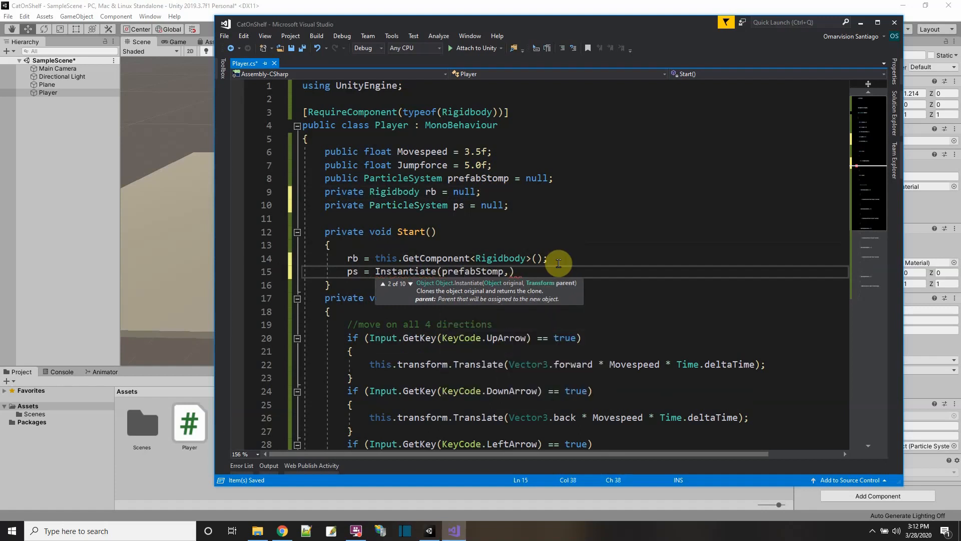
{"action": "type", "text": " this."}
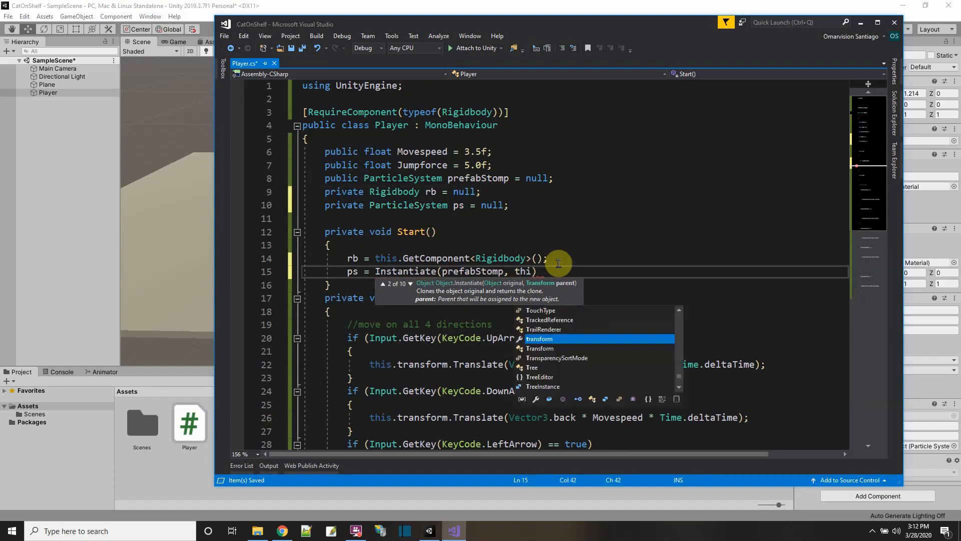
{"action": "type", "text": "transform);"}
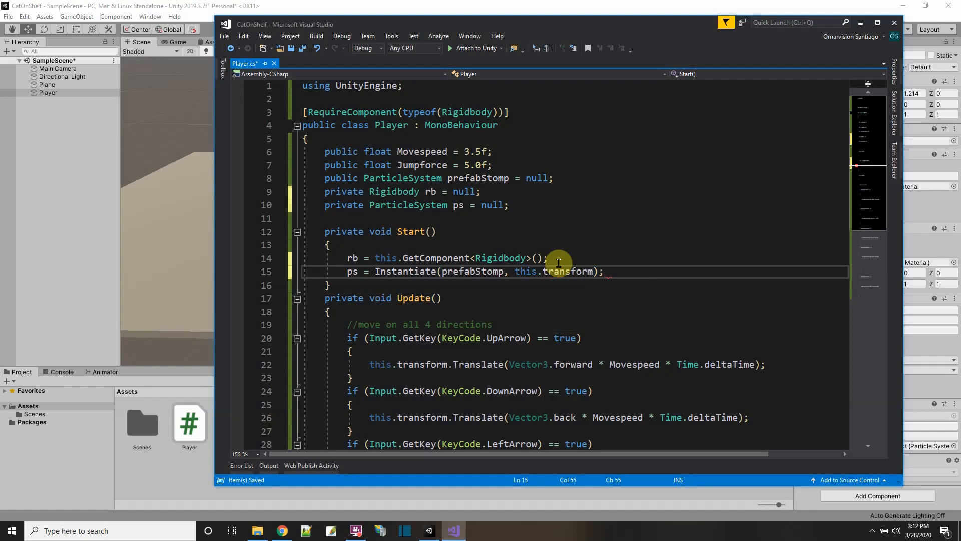
Below the Instantiate line, set ps.transform.localPosition to Vector3.zero
{"action": "key", "text": "Return"}
{"action": "type", "text": "ps.tra"}
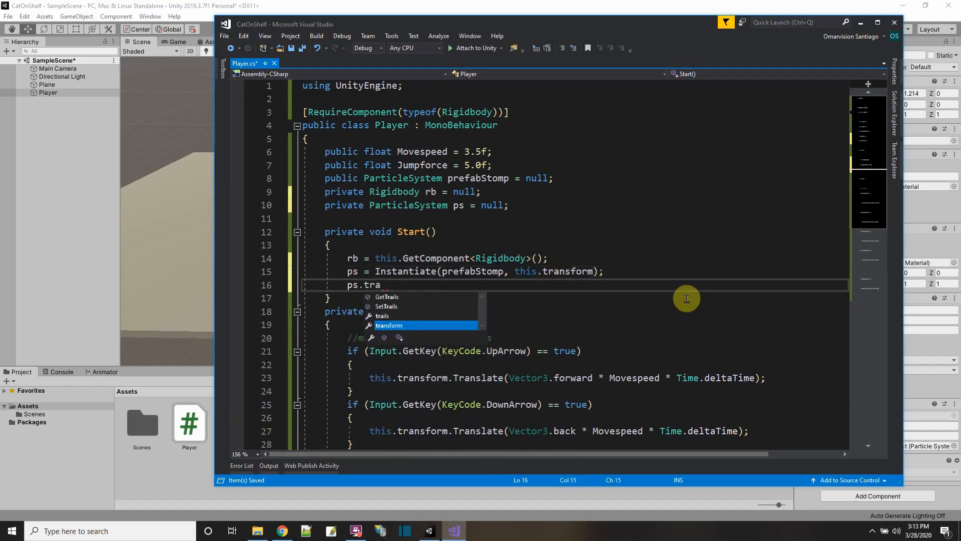
{"action": "type", "text": "nsform.local"}
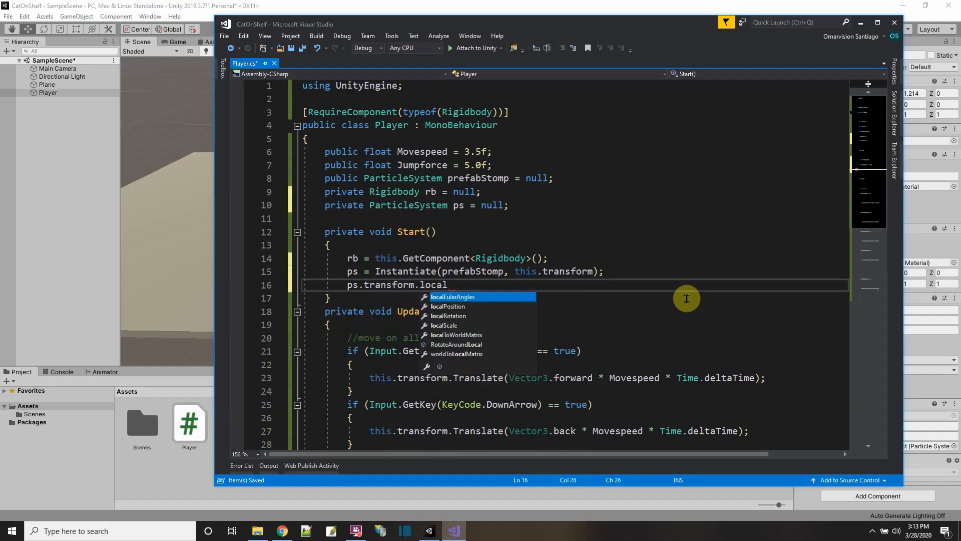
{"action": "type", "text": "Positoion"}
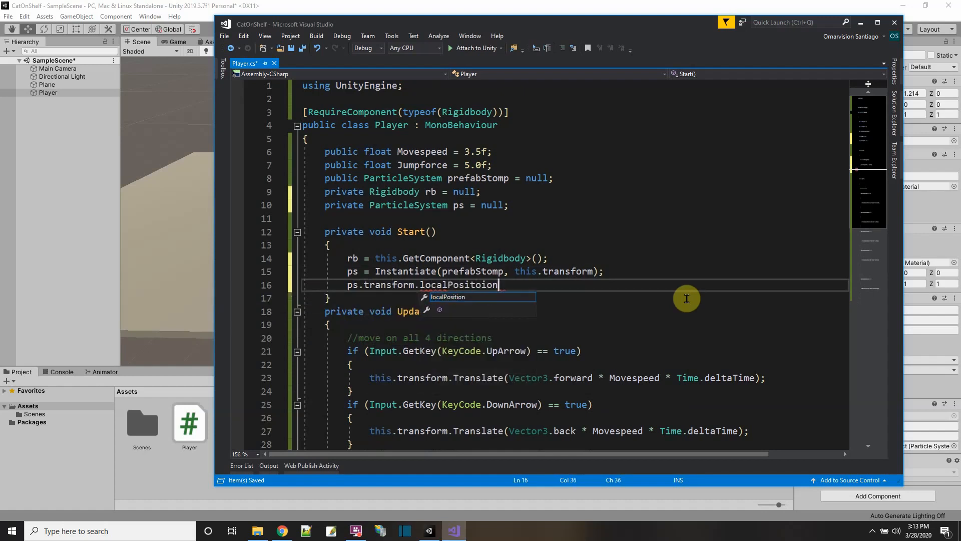
{"action": "key", "text": "BackSpace"}
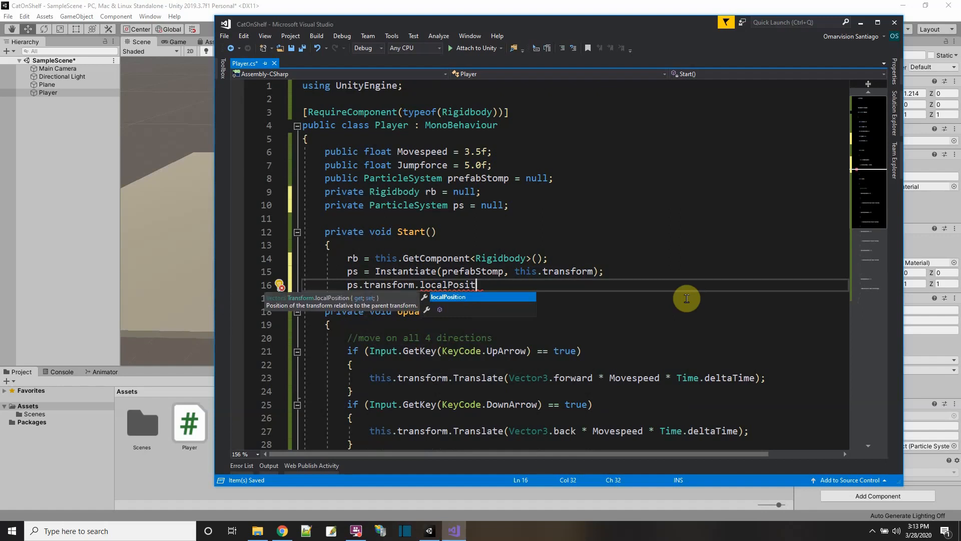
{"action": "type", "text": "ion"}
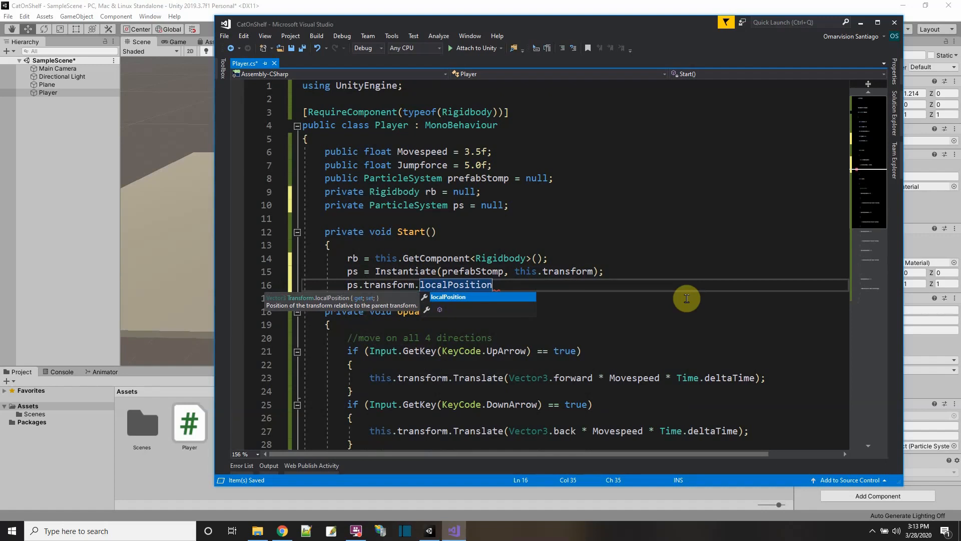
{"action": "type", "text": "= Vecto"}
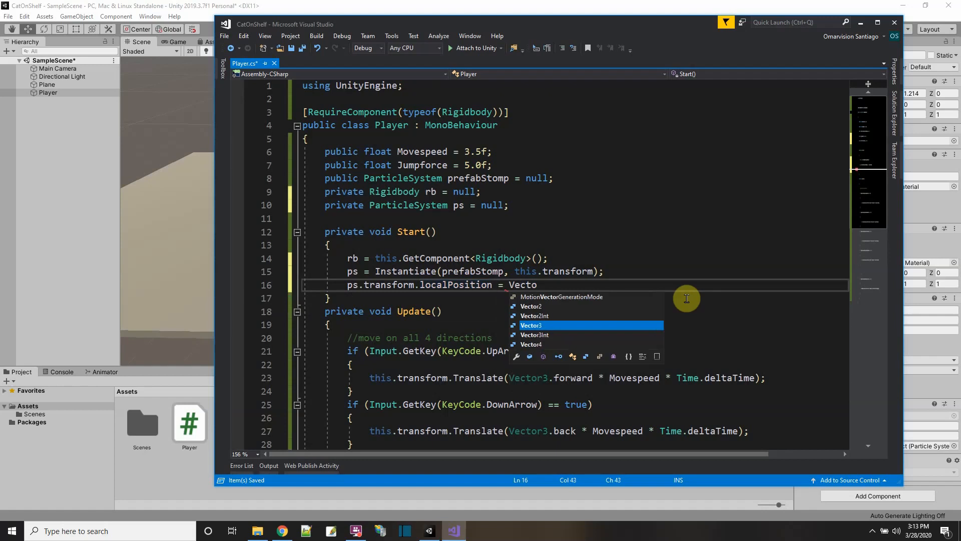
{"action": "type", "text": "r3.zero;"}
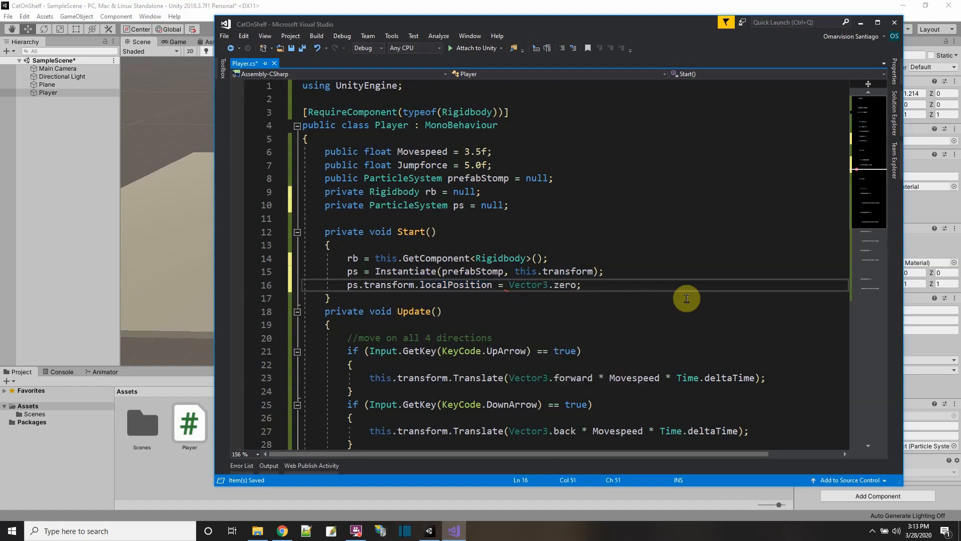
Save the Player script, look over its code and switch to Unity to reload it
{"action": "scroll", "coordinate": [687, 299], "scroll_direction": "down", "scroll_amount": 8}
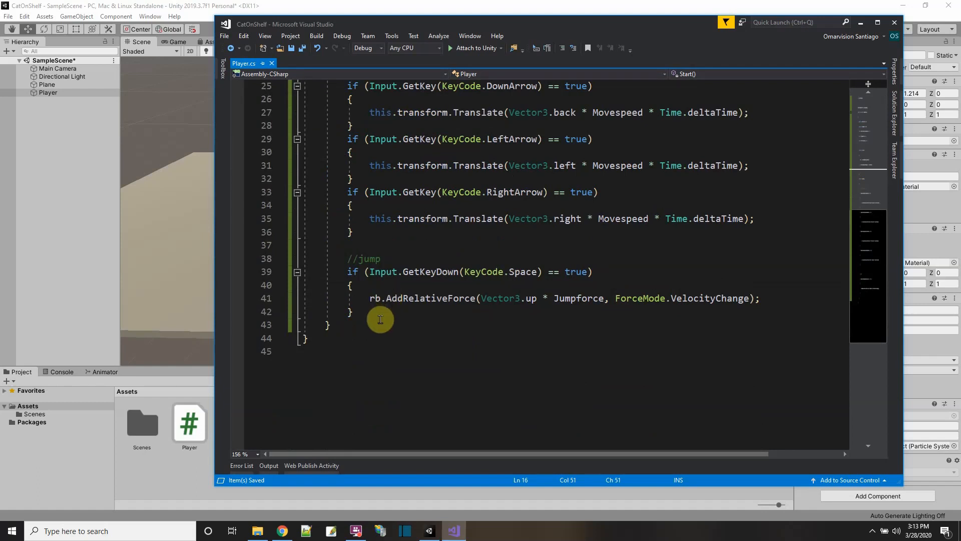
{"action": "scroll", "coordinate": [379, 315], "scroll_direction": "up", "scroll_amount": 6}
{"action": "left_click", "coordinate": [537, 125]}
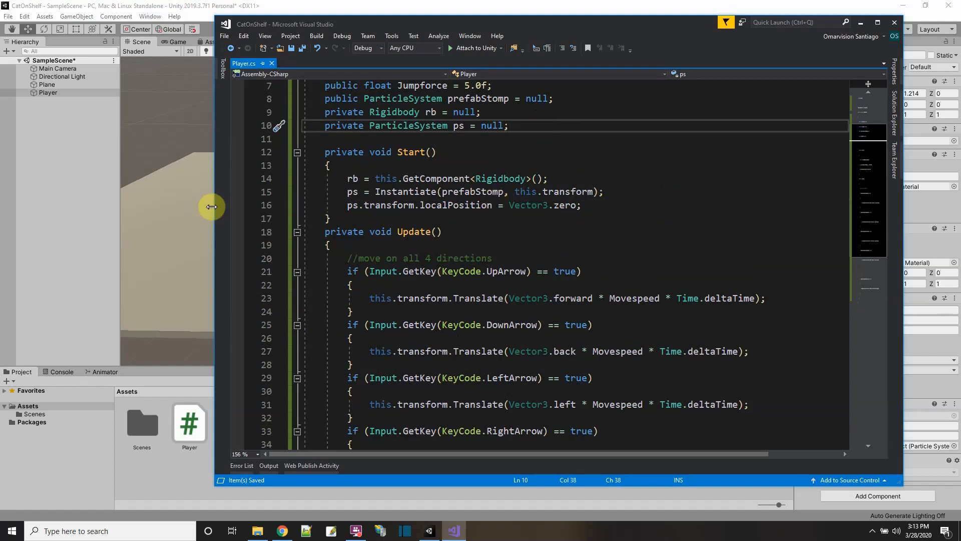
{"action": "left_click", "coordinate": [146, 9]}
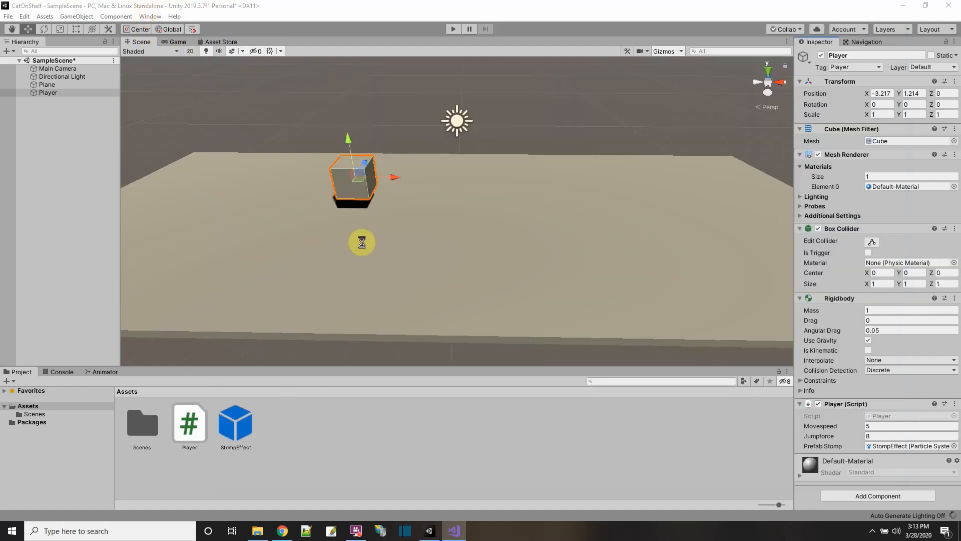
Return to Visual Studio and add an empty private OnCollisionEnter(Collision collision) method after Update() in the Player class
{"action": "key", "text": "alt+Tab"}
{"action": "left_click", "coordinate": [373, 378]}
{"action": "type", "text": "private void"}
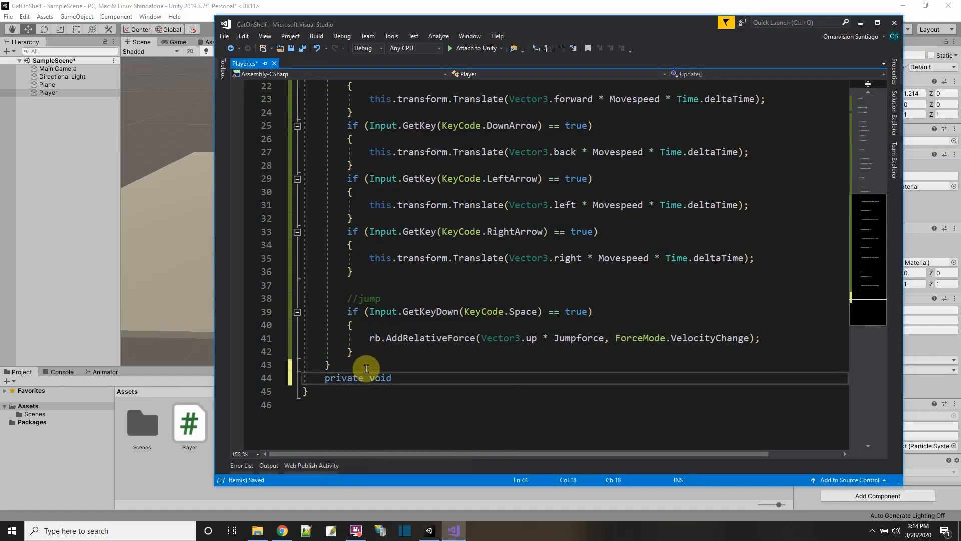
{"action": "type", "text": " O"}
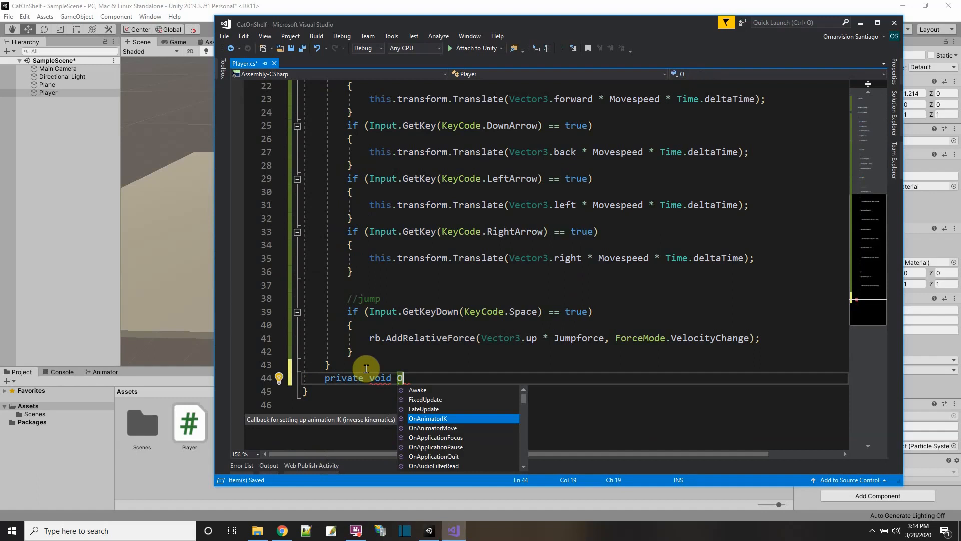
{"action": "type", "text": "nCo"}
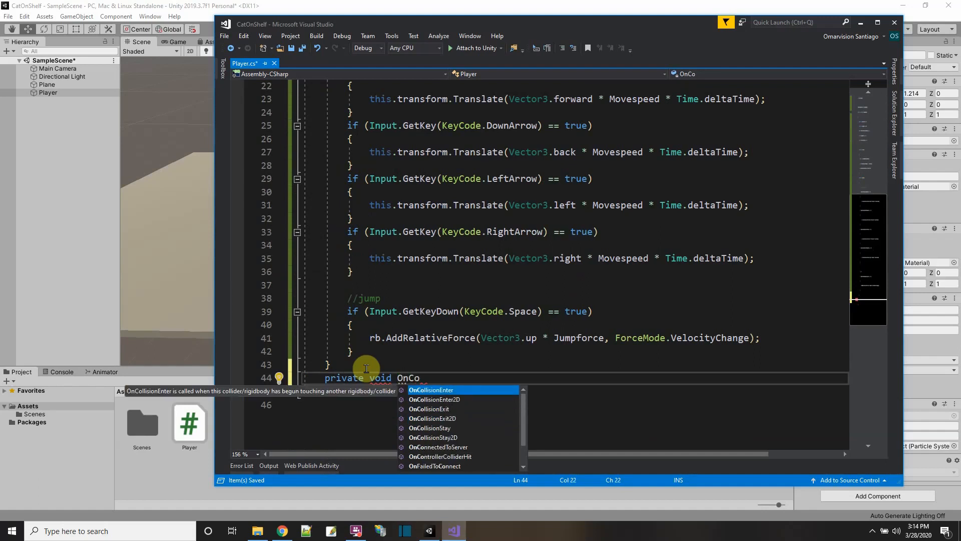
{"action": "double_click", "coordinate": [436, 390]}
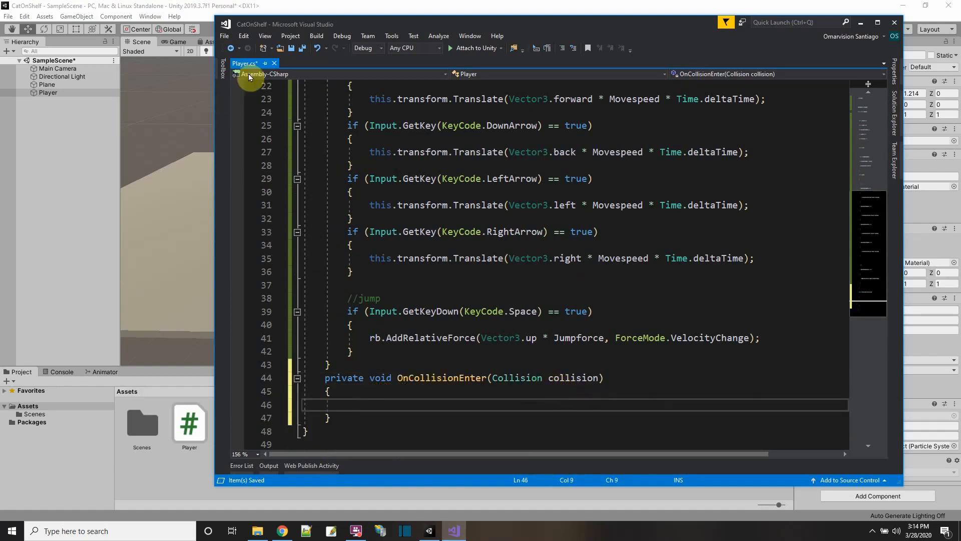
{"action": "left_click", "coordinate": [168, 8]}
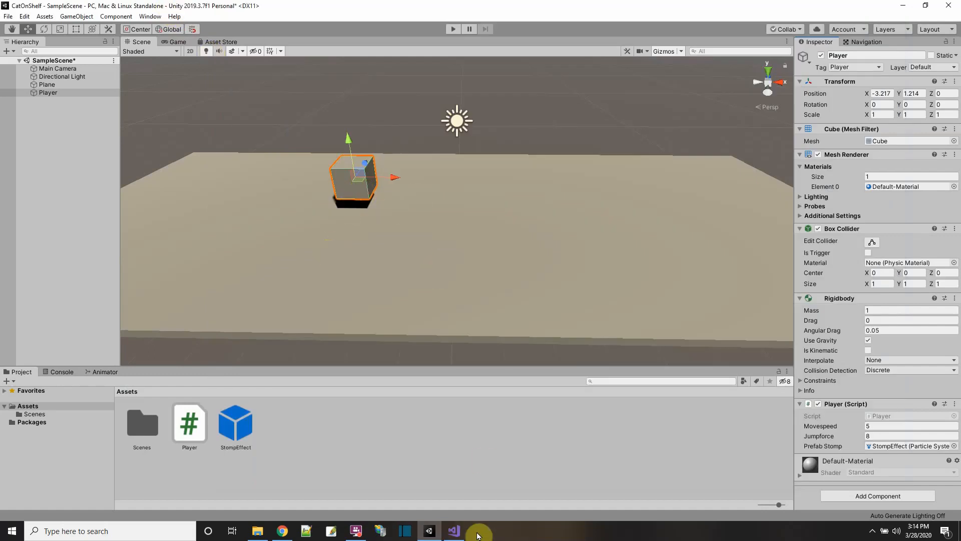
{"action": "left_click", "coordinate": [454, 531]}
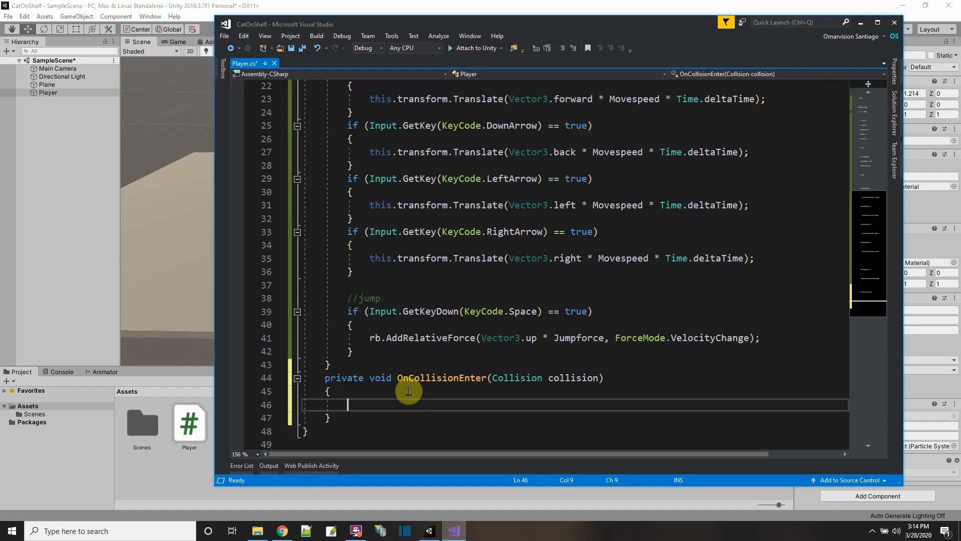
Inside the OnCollisionEnter method body, add a call to ps.Play()
{"action": "type", "text": "ps"}
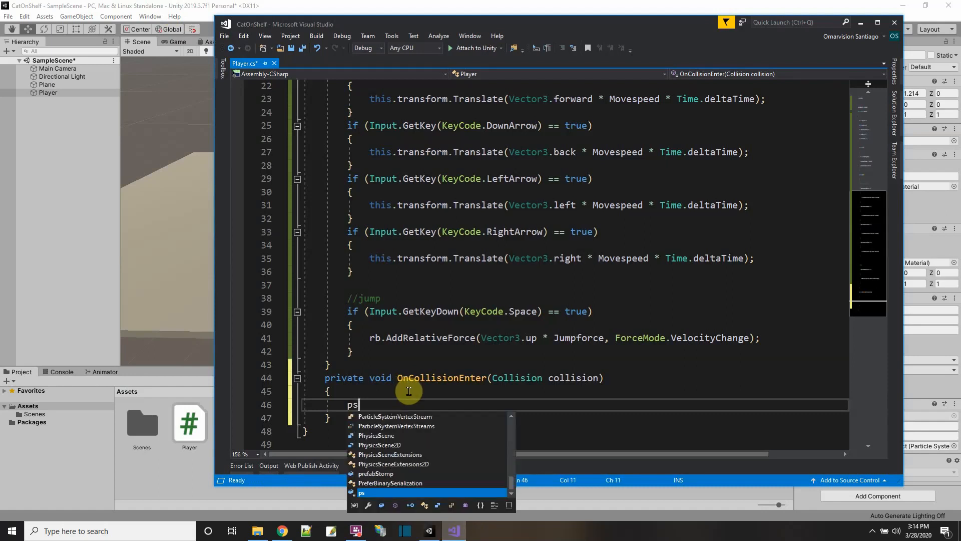
{"action": "type", "text": ".Play"}
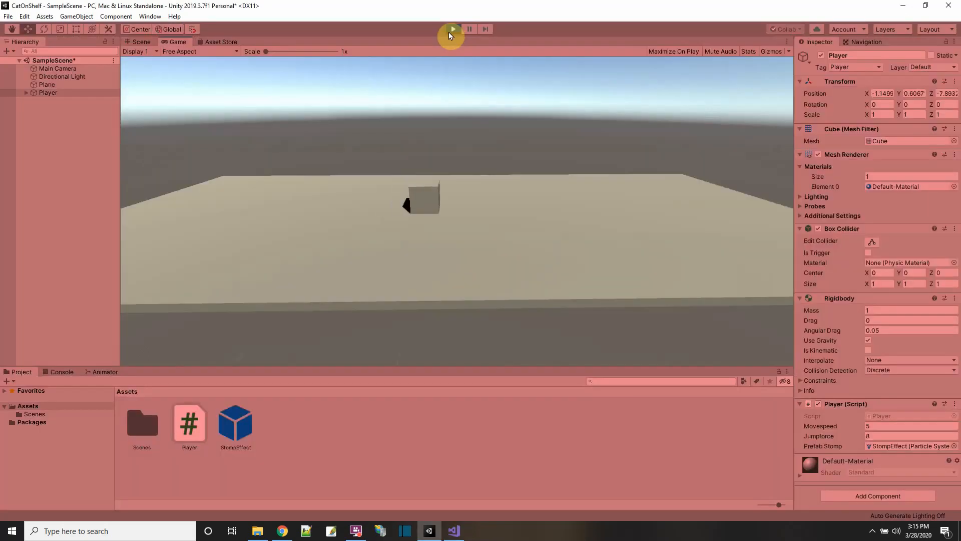
Play-test the cube by moving it right and left with several jumps, checking the stomp particles on landing
{"action": "key", "text": "space"}
{"action": "key", "text": "Right"}
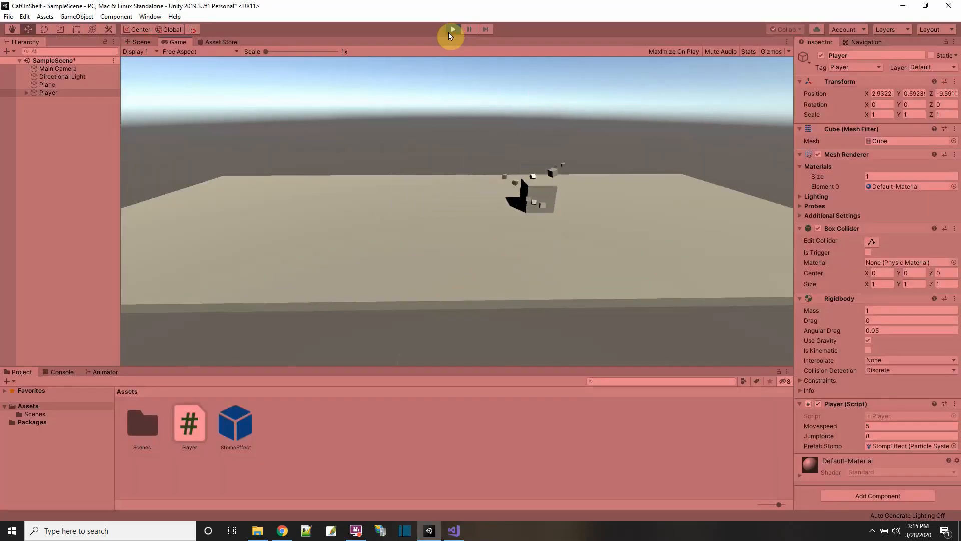
{"action": "key", "text": "Left"}
{"action": "key", "text": "space"}
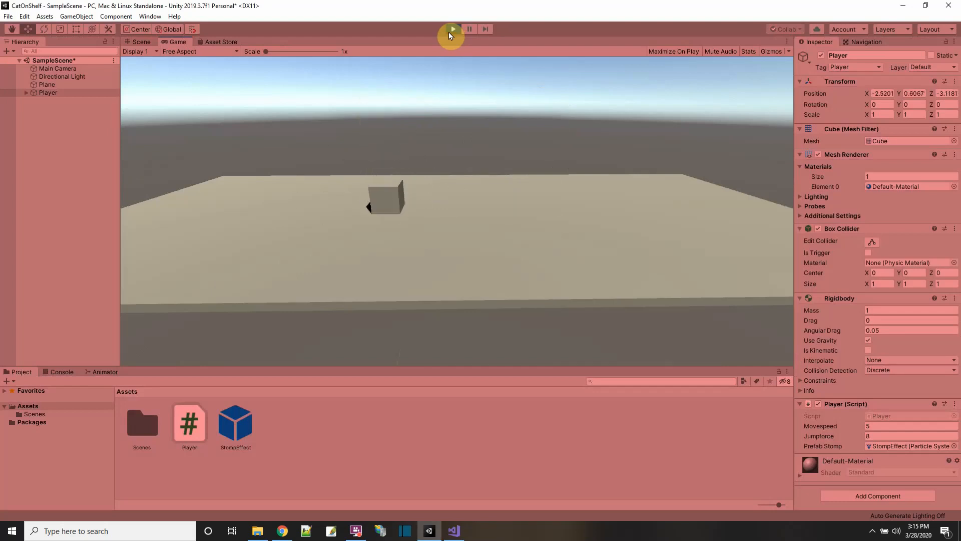
{"action": "key", "text": "Right"}
{"action": "key", "text": "space"}
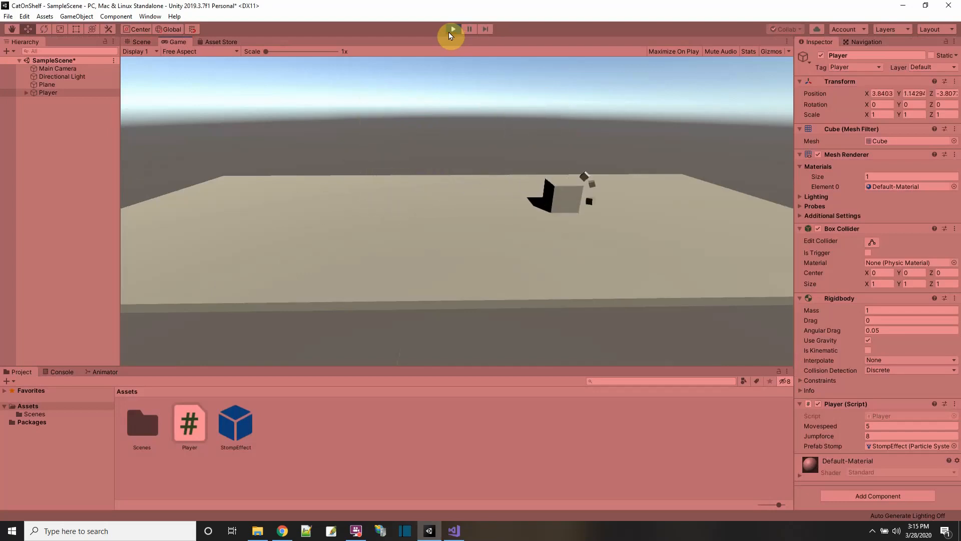
{"action": "key", "text": "Left"}
{"action": "key", "text": "space"}
{"action": "key", "text": "Left"}
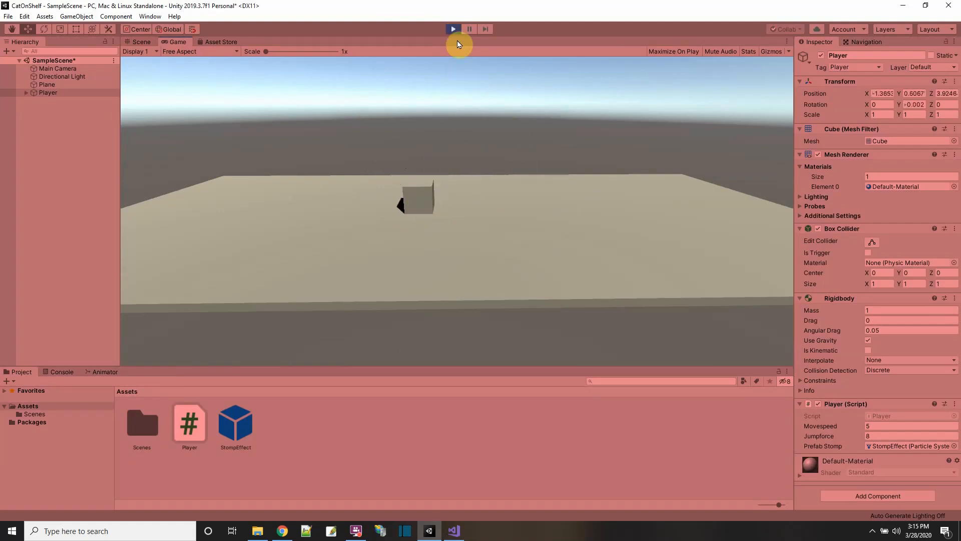
Stop the running game and save SampleScene
{"action": "left_click", "coordinate": [452, 29]}
{"action": "left_click", "coordinate": [8, 16]}
{"action": "left_click", "coordinate": [25, 49]}
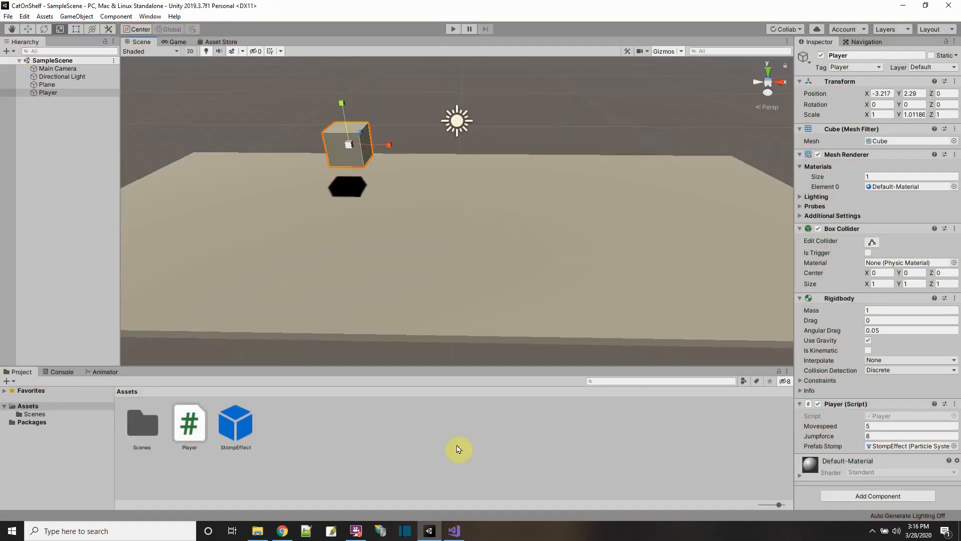
Return to the Player script in Visual Studio and insert a blank line above the Instantiate line in Start()
{"action": "left_click", "coordinate": [454, 531]}
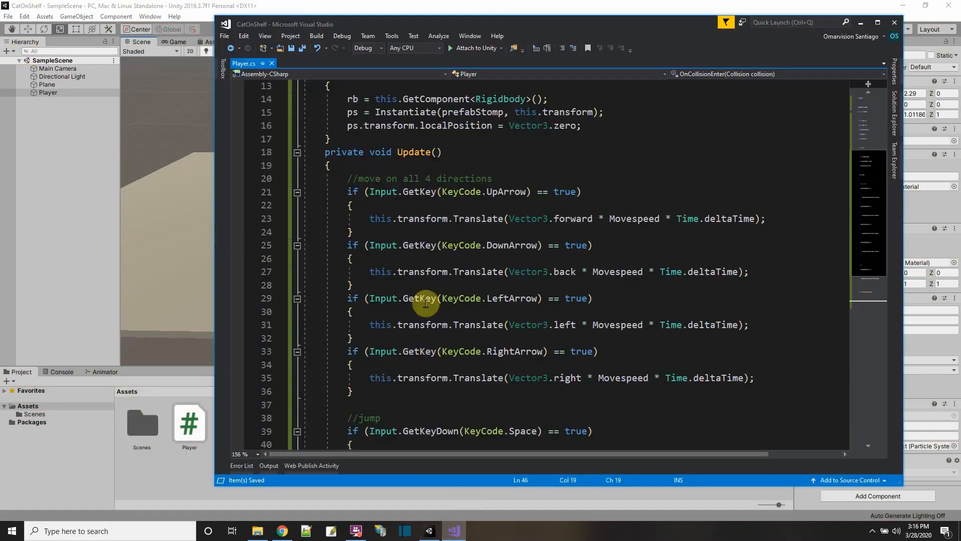
{"action": "scroll", "coordinate": [425, 303], "scroll_direction": "up", "scroll_amount": 2}
{"action": "left_click", "coordinate": [349, 191]}
{"action": "key", "text": "Return"}
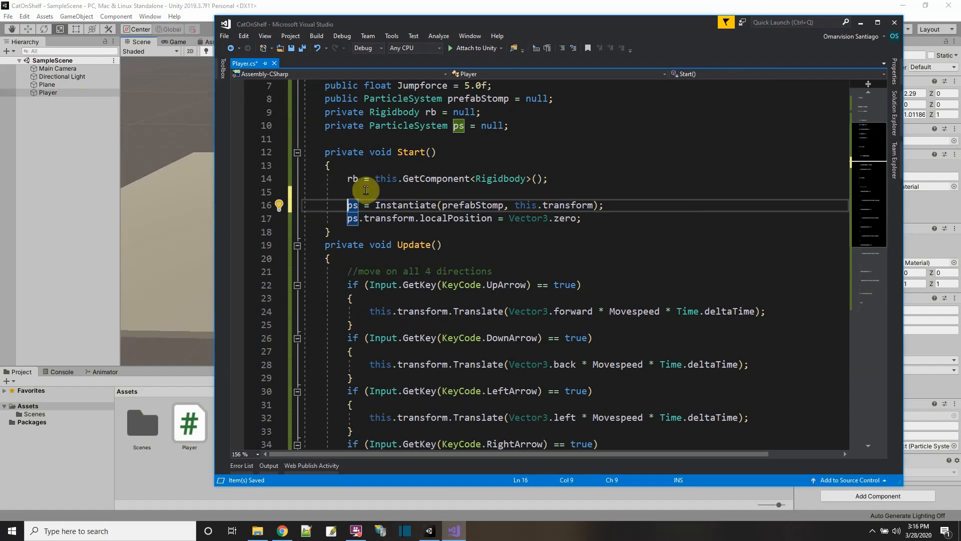
On a new line below the Instantiate statement, write this.GetComponent<Renderer>().bounds;
{"action": "left_click", "coordinate": [607, 205]}
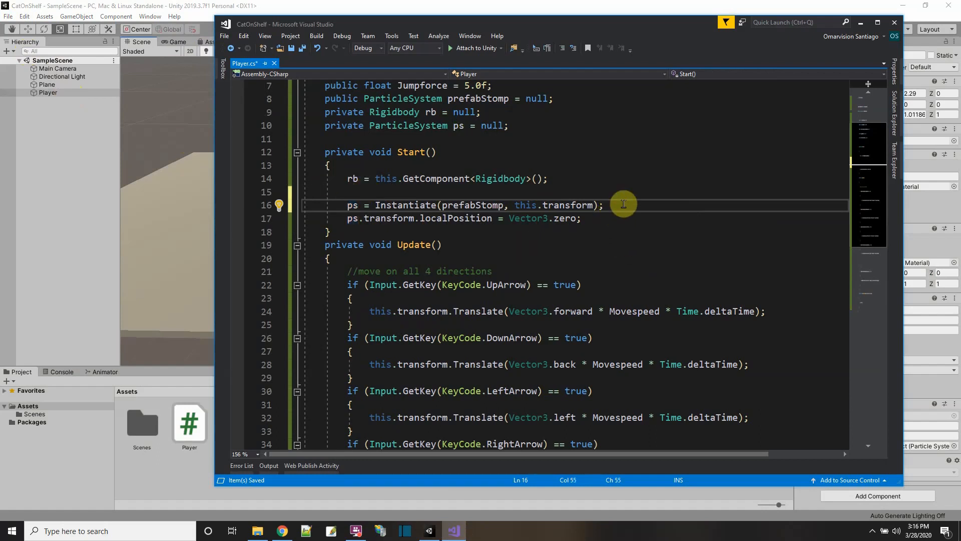
{"action": "key", "text": "Return"}
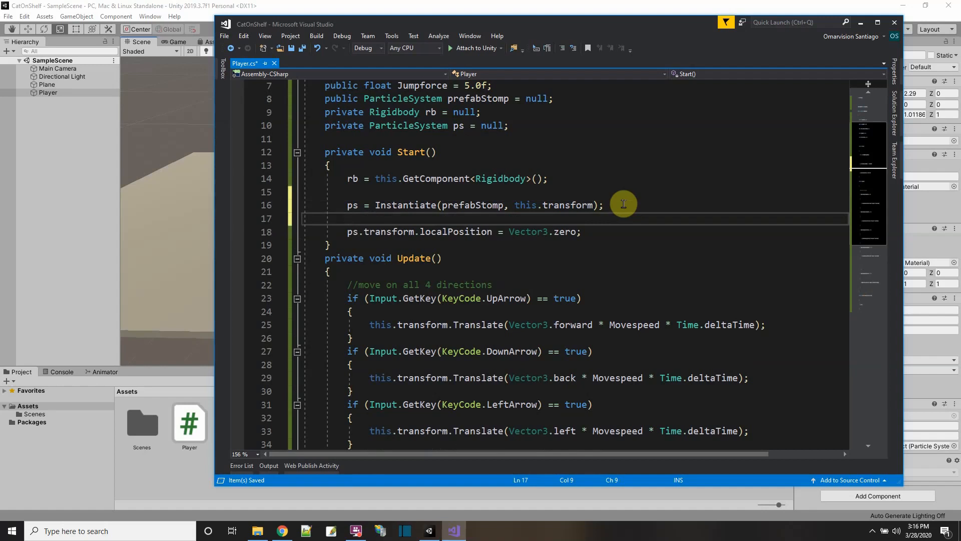
{"action": "type", "text": "this."}
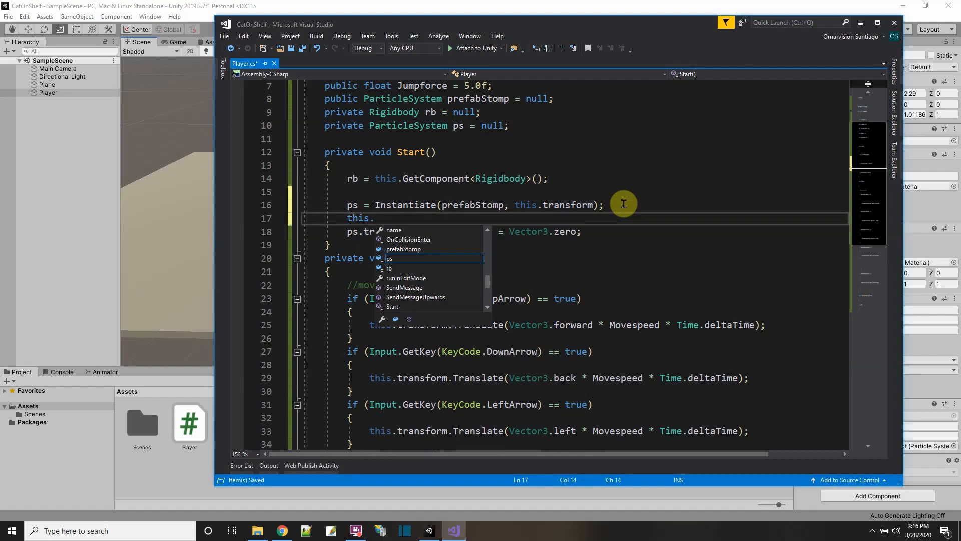
{"action": "type", "text": "Getcompon<Renderr"}
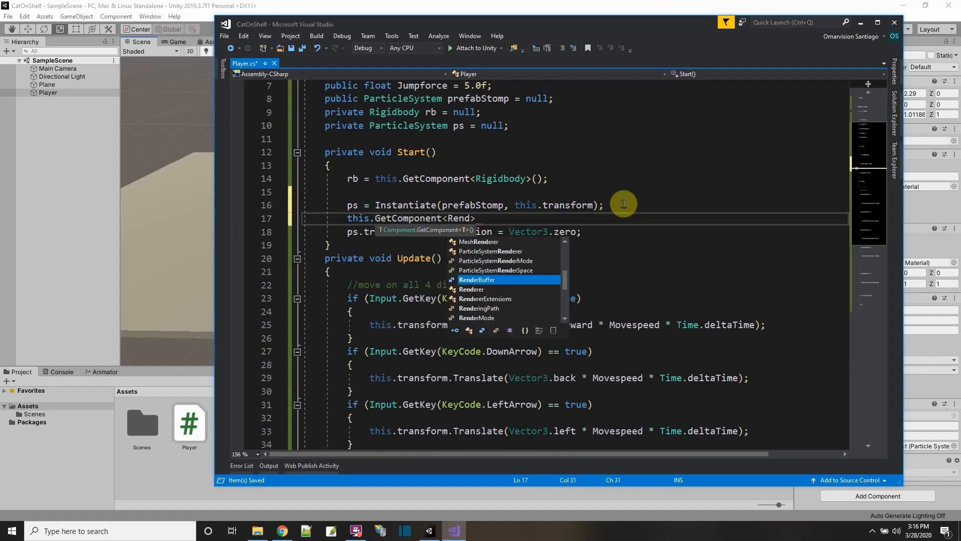
{"action": "key", "text": "BackSpace"}
{"action": "type", "text": "er>"}
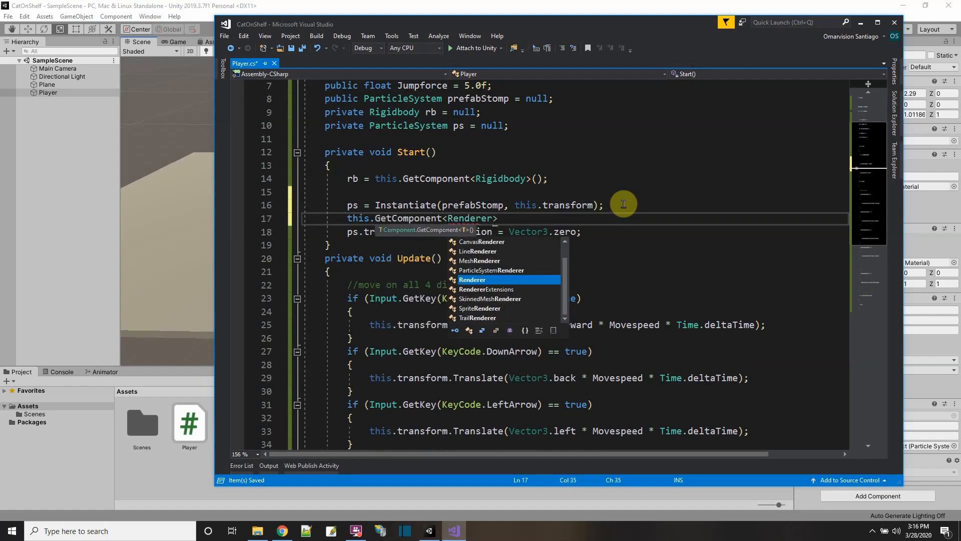
{"action": "type", "text": "()."}
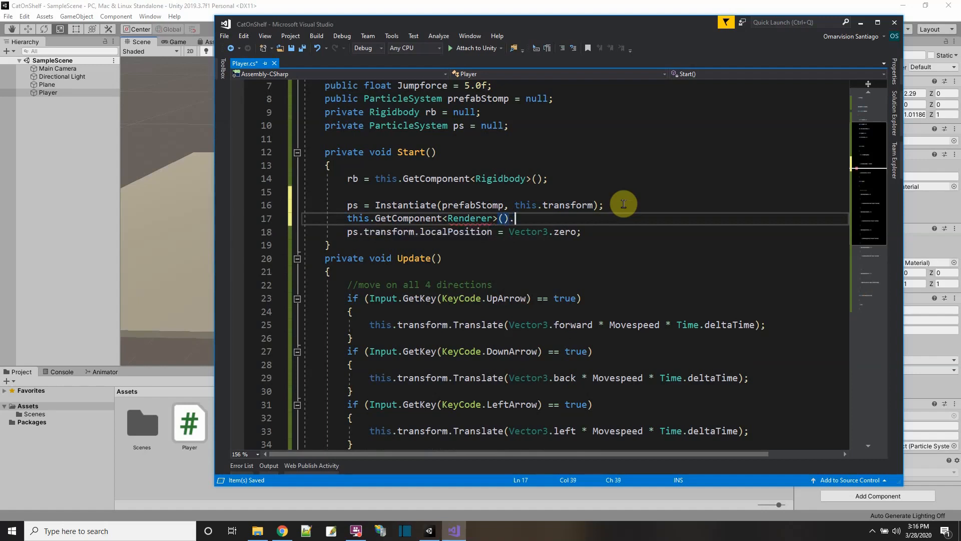
{"action": "type", "text": "bounds"}
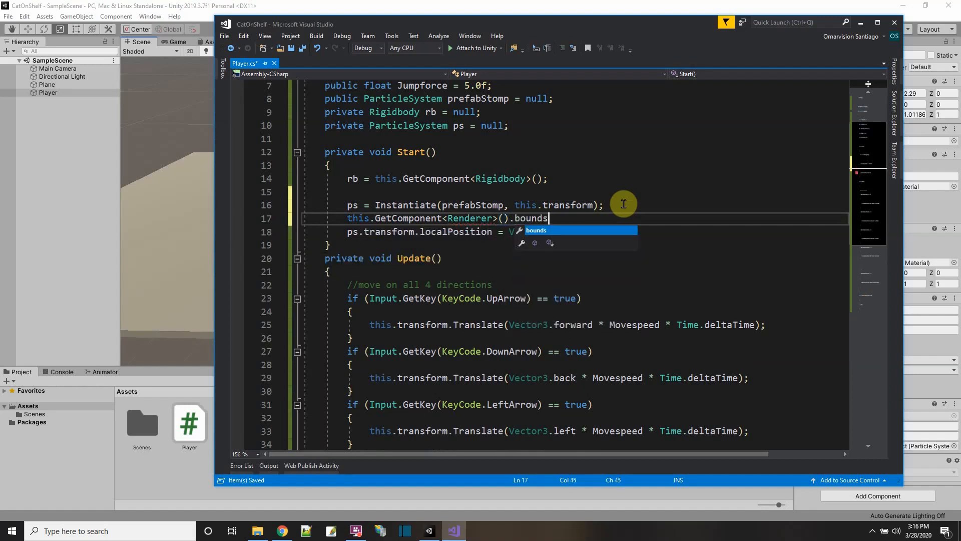
{"action": "type", "text": ";"}
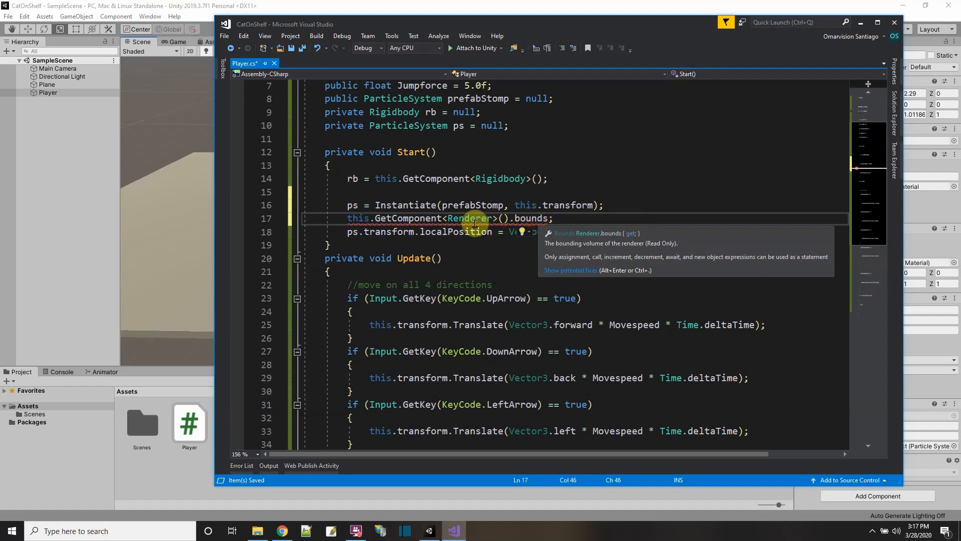
Assign the renderer bounds expression to a new local variable, Bounds bd
{"action": "left_click", "coordinate": [348, 219]}
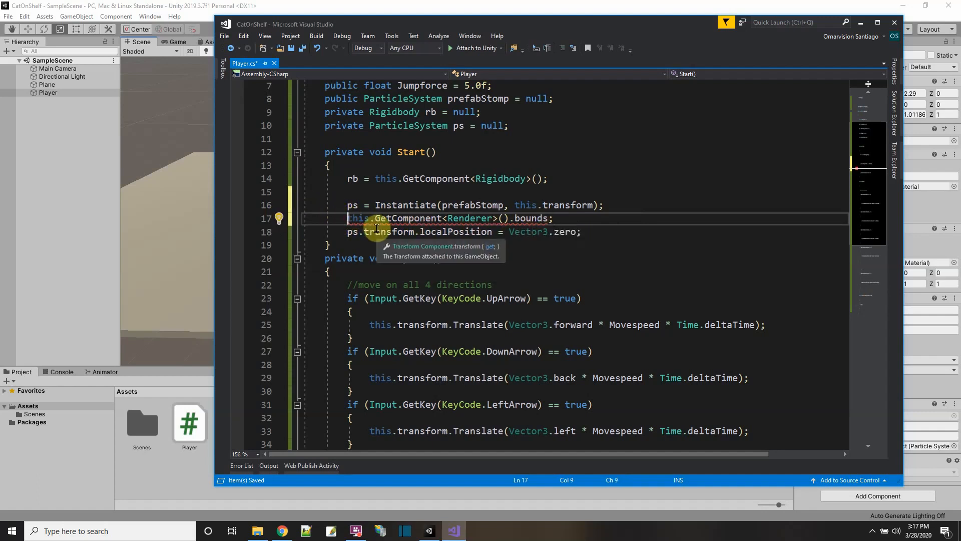
{"action": "type", "text": "Bounds bd ="}
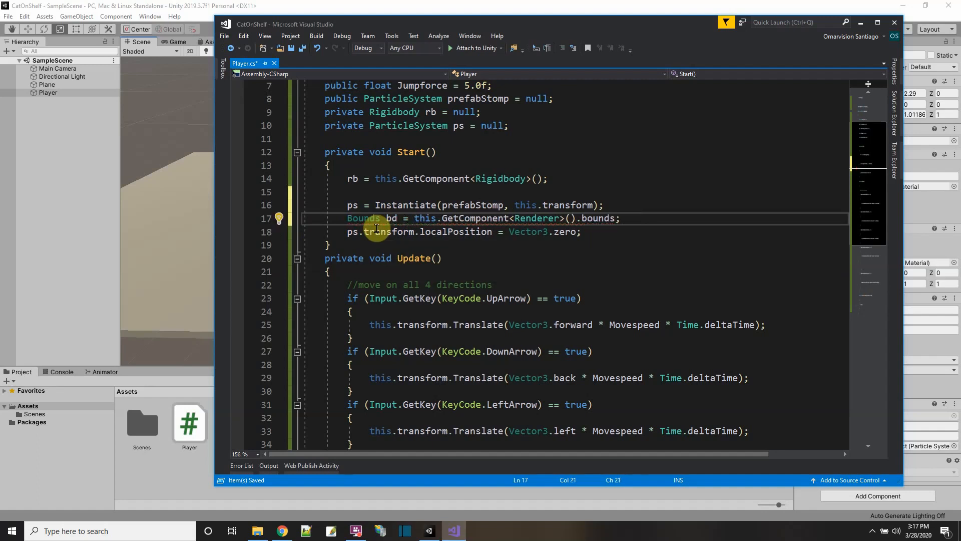
{"action": "mouse_move", "coordinate": [375, 216]}
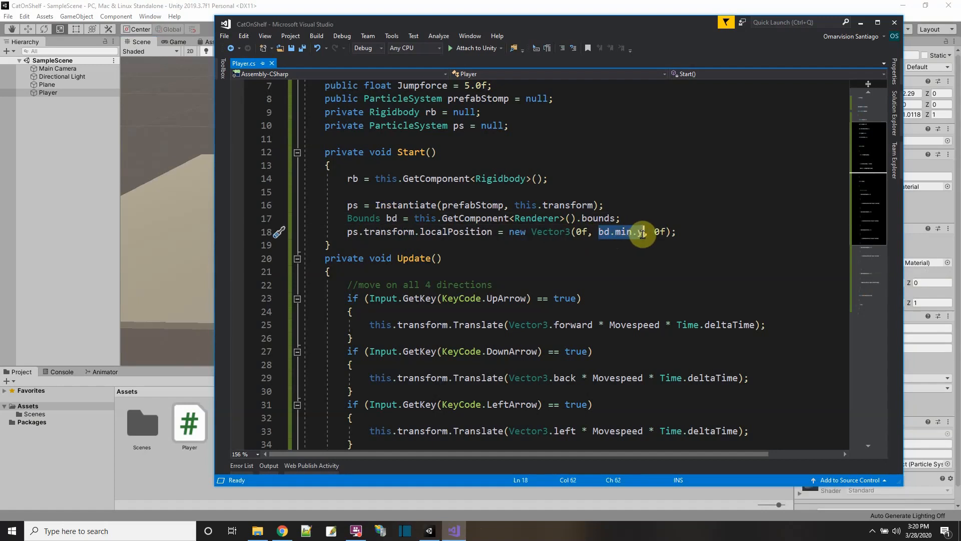
In the localPosition Vector3 of ps, replace the y argument with -bd.extents.y and save the Player script
{"action": "mouse_move", "coordinate": [643, 240]}
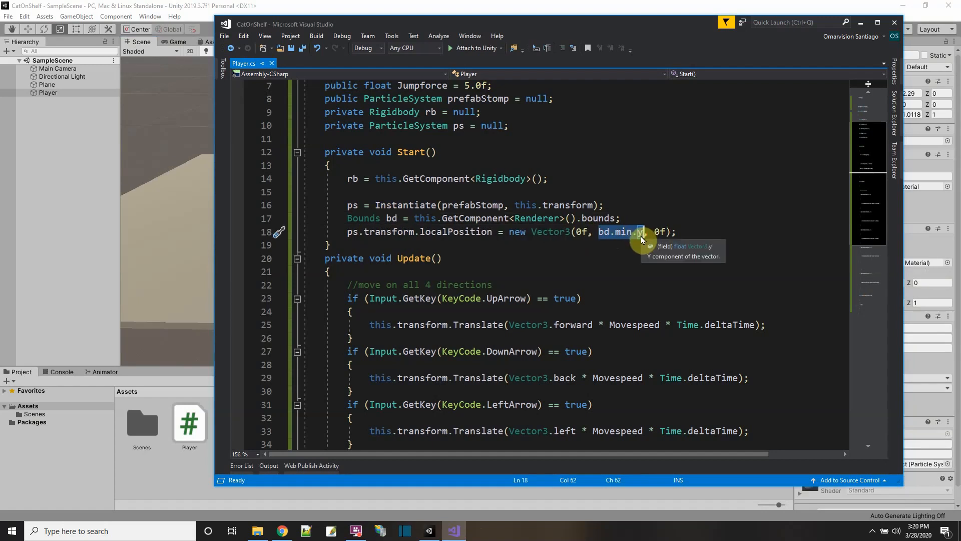
{"action": "type", "text": "bd.e"}
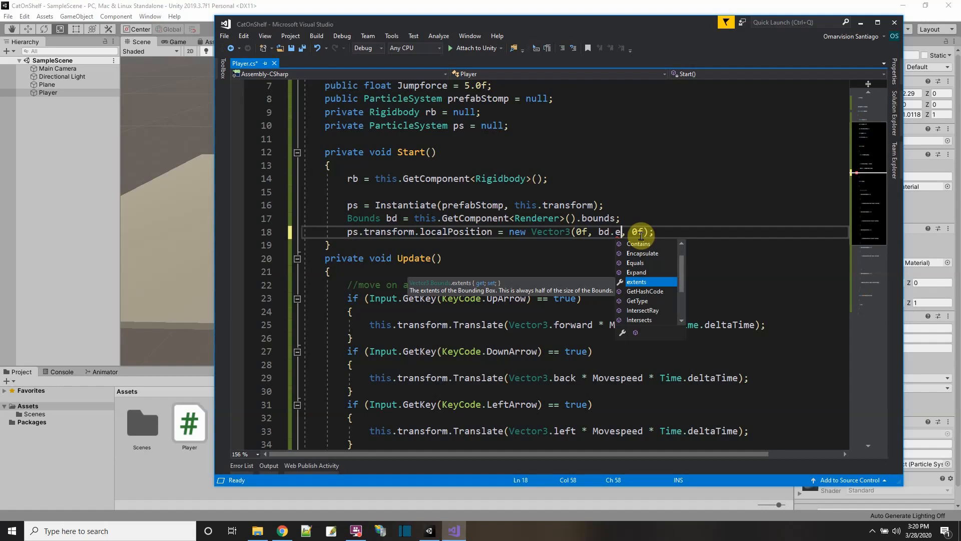
{"action": "key", "text": "Tab"}
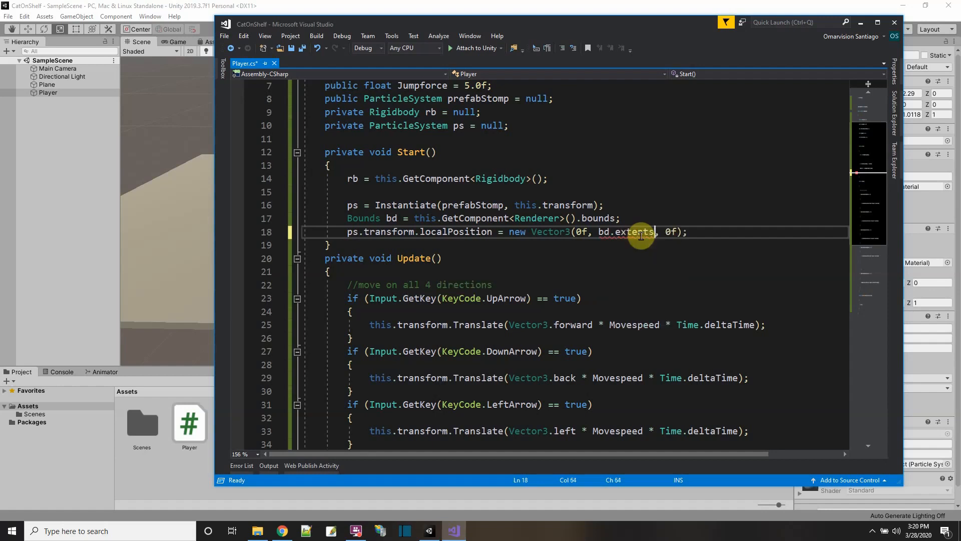
{"action": "type", "text": ".y"}
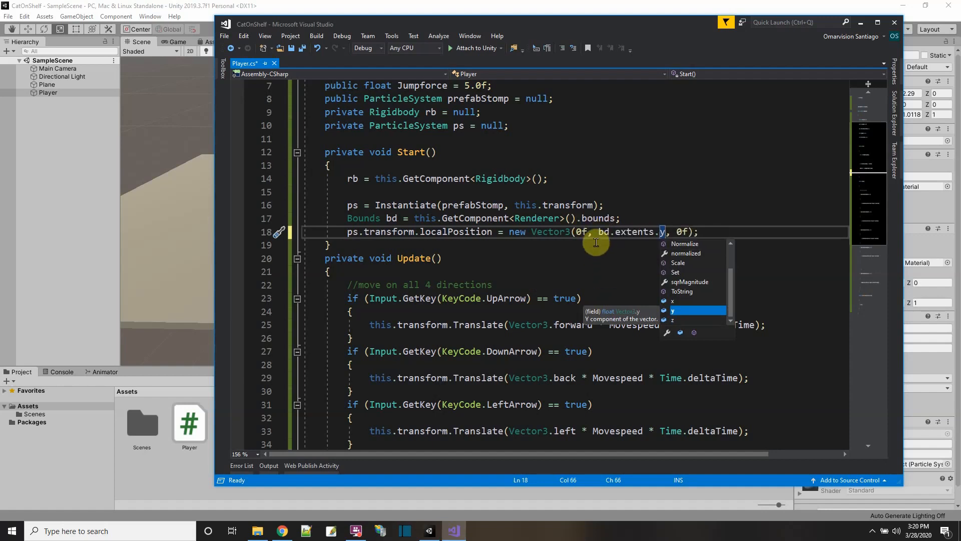
{"action": "left_click", "coordinate": [598, 232]}
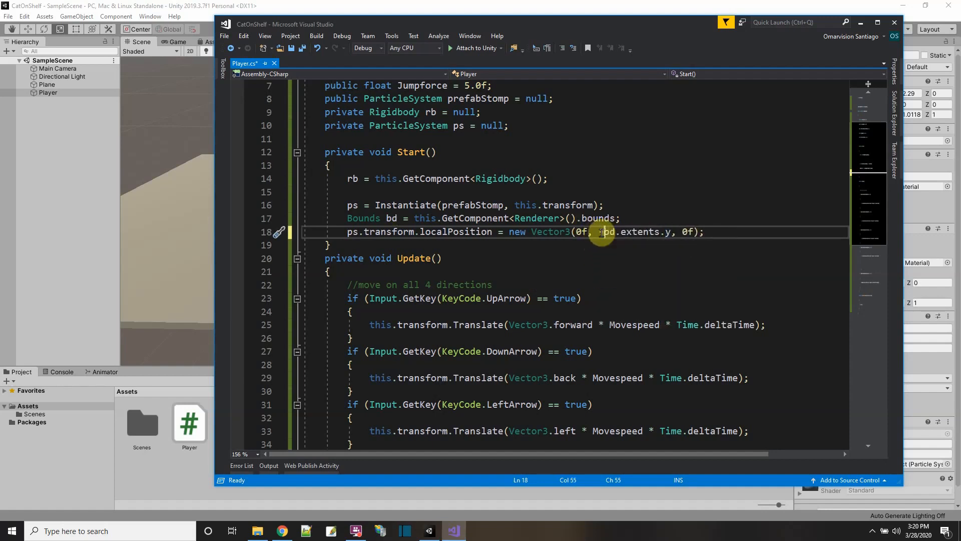
{"action": "type", "text": "-"}
{"action": "left_click", "coordinate": [292, 48]}
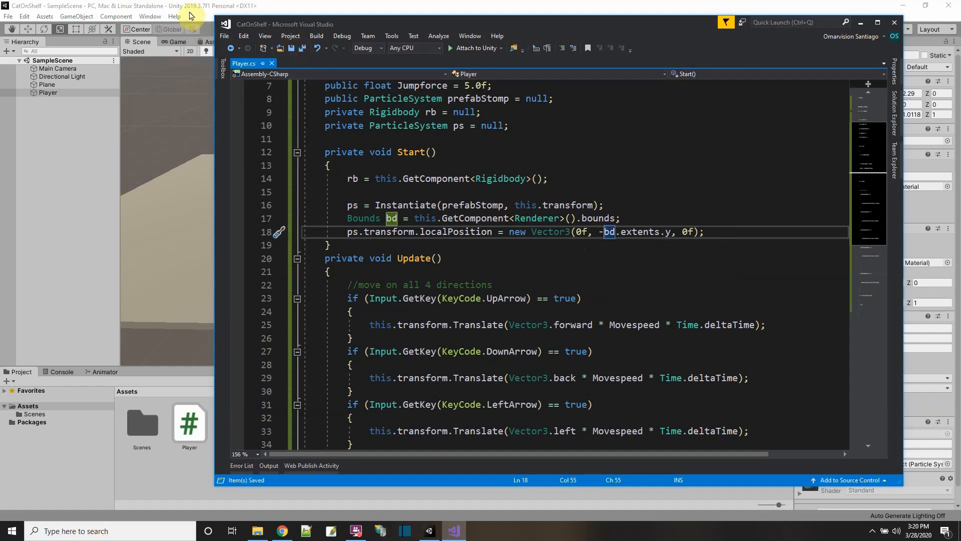
Switch to Unity, run the game, move the player and turn off the Game view gizmos
{"action": "left_click", "coordinate": [190, 17]}
{"action": "left_click", "coordinate": [451, 29]}
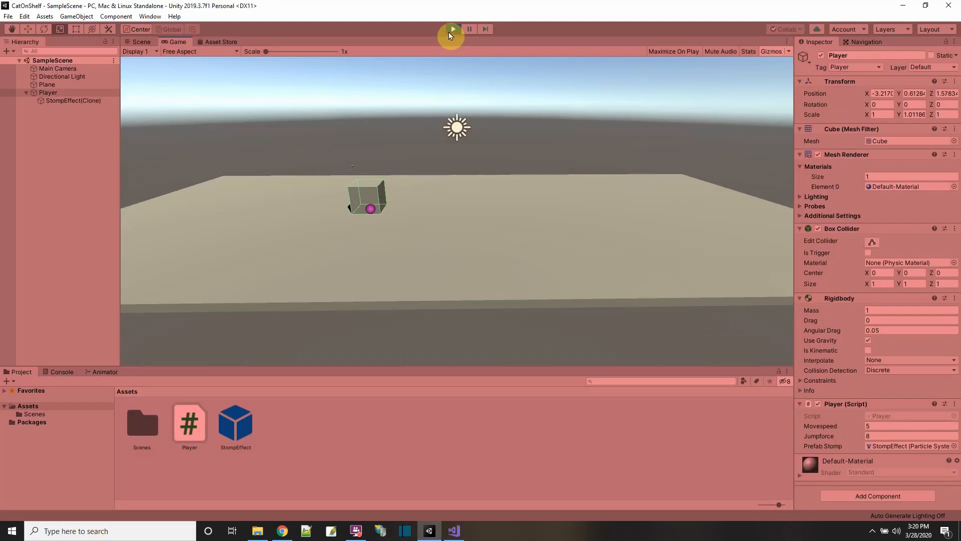
{"action": "key", "text": "d"}
{"action": "key", "text": "w"}
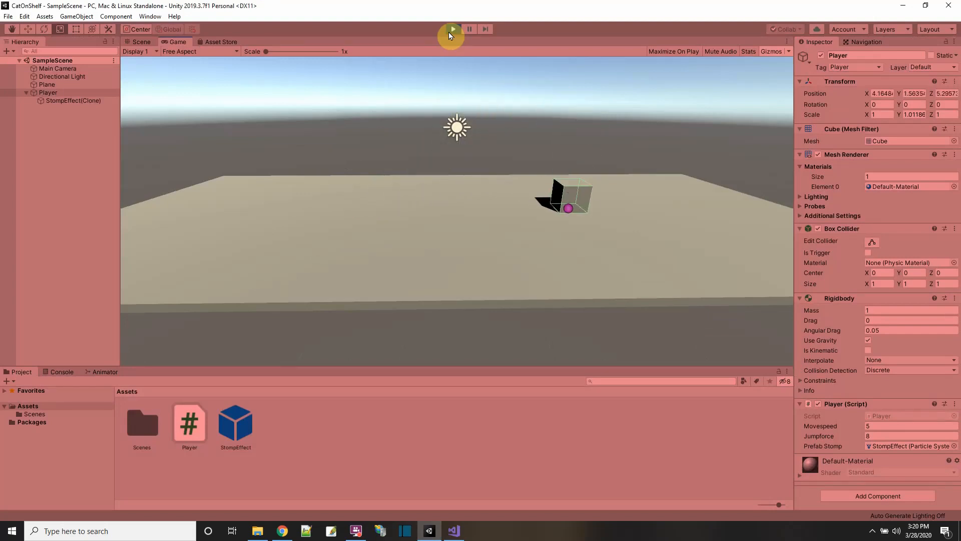
{"action": "left_click", "coordinate": [771, 51]}
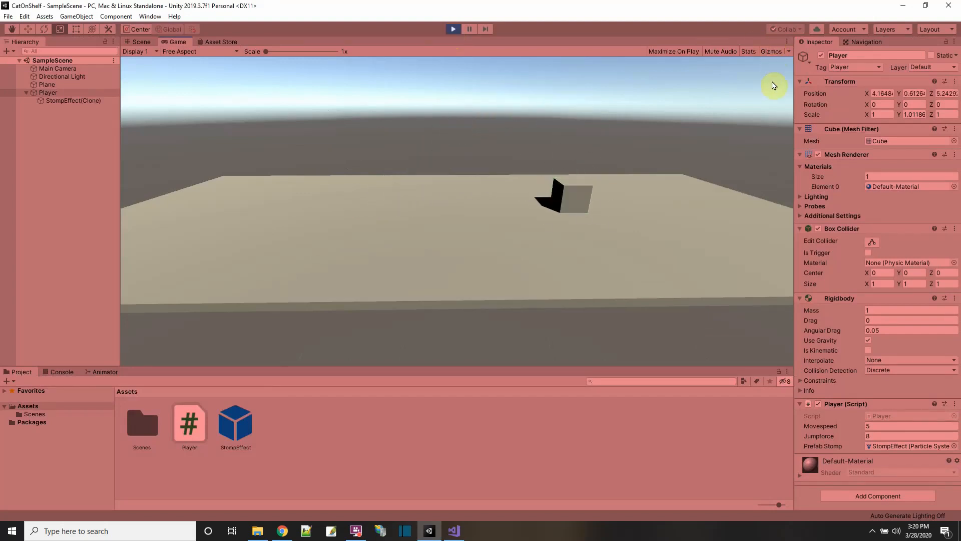
Move and jump the player across the plane to check the stomp effect at its base, and stop the game
{"action": "key", "text": "a"}
{"action": "key", "text": "space"}
{"action": "key", "text": "a"}
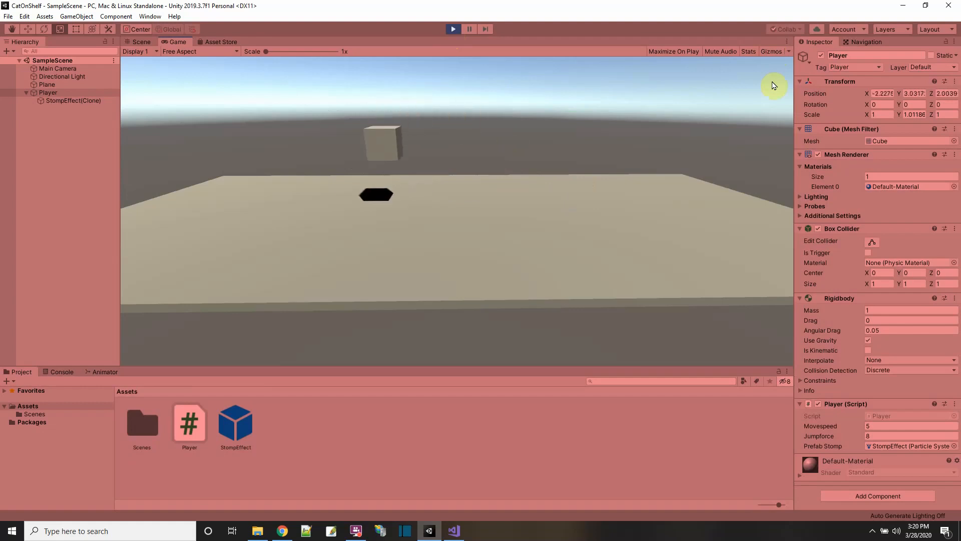
{"action": "key", "text": "d"}
{"action": "key", "text": "space"}
{"action": "key", "text": "w"}
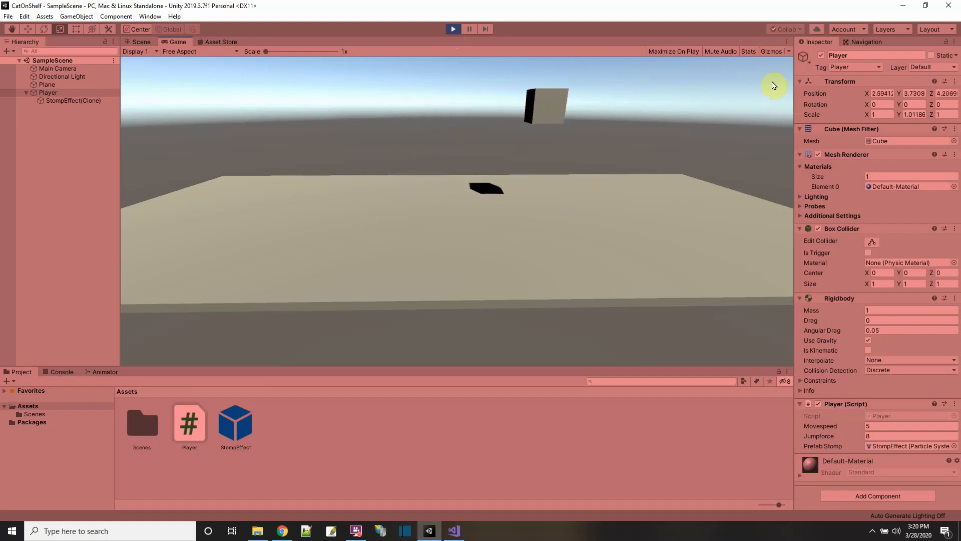
{"action": "key", "text": "space"}
{"action": "key", "text": "a"}
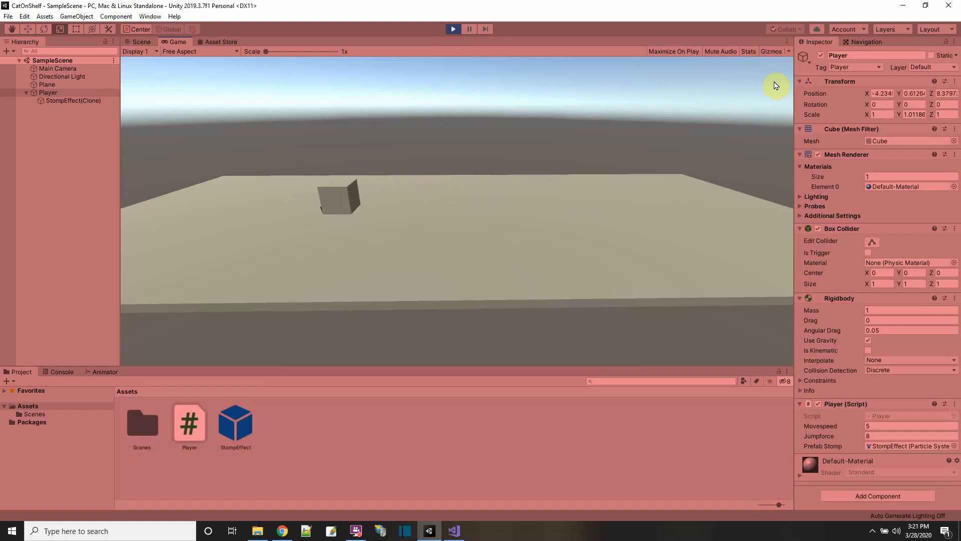
{"action": "left_click", "coordinate": [453, 29]}
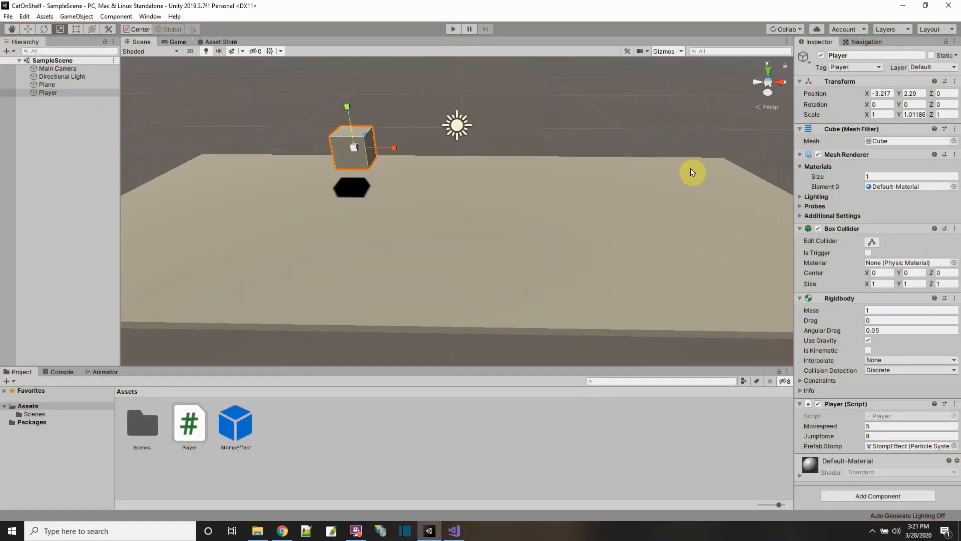
Open a new Google Chrome window
{"action": "left_click", "coordinate": [290, 534]}
{"action": "right_click", "coordinate": [289, 534]}
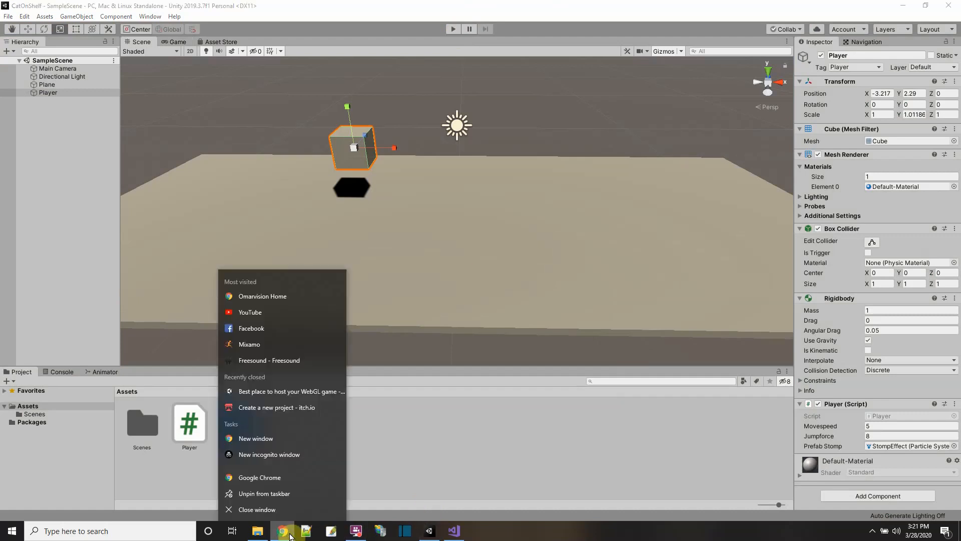
{"action": "left_click", "coordinate": [275, 477]}
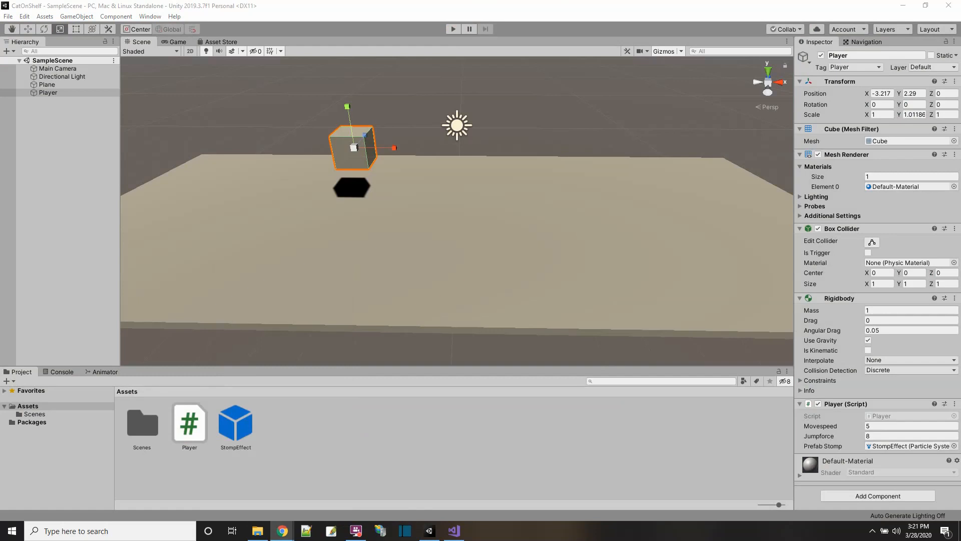
Go to freesound.org in the new browser window and search its sounds for "stomp"
{"action": "left_click_drag", "start_coordinate": [951, 0], "coordinate": [382, 47]}
{"action": "type", "text": "fre"}
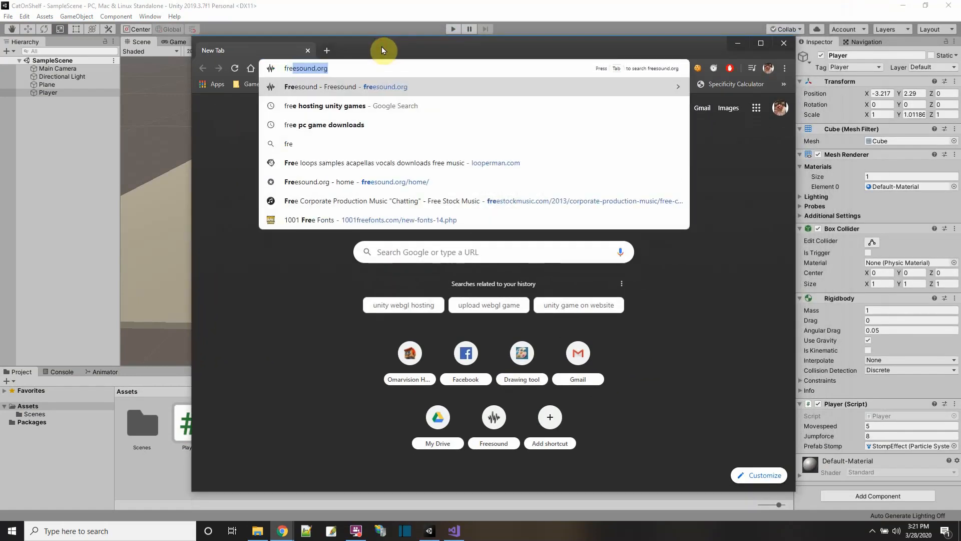
{"action": "type", "text": "esound.org"}
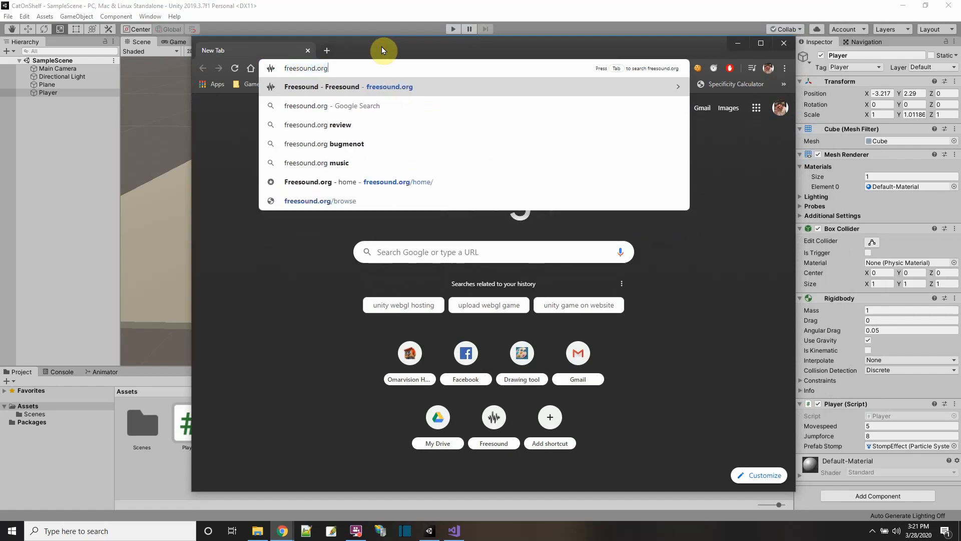
{"action": "key", "text": "Return"}
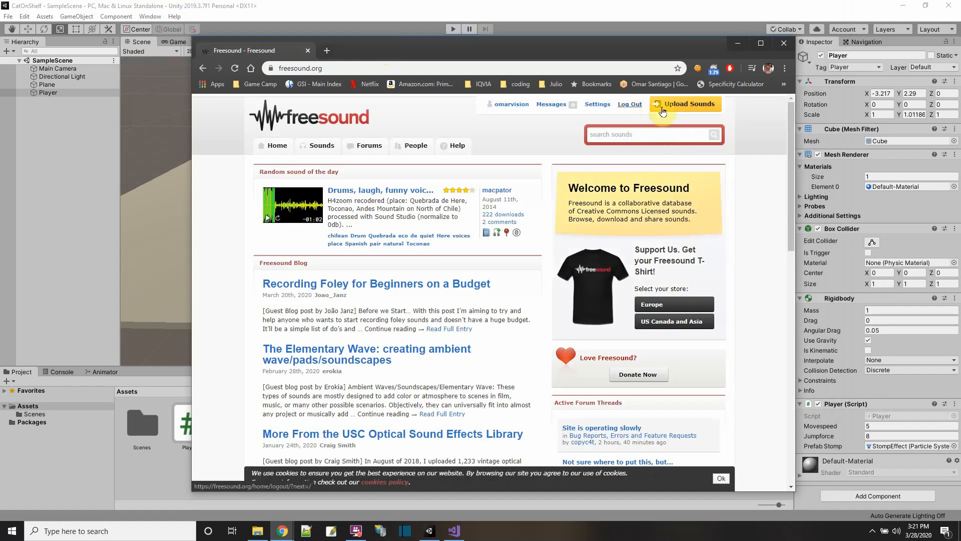
{"action": "left_click", "coordinate": [633, 136]}
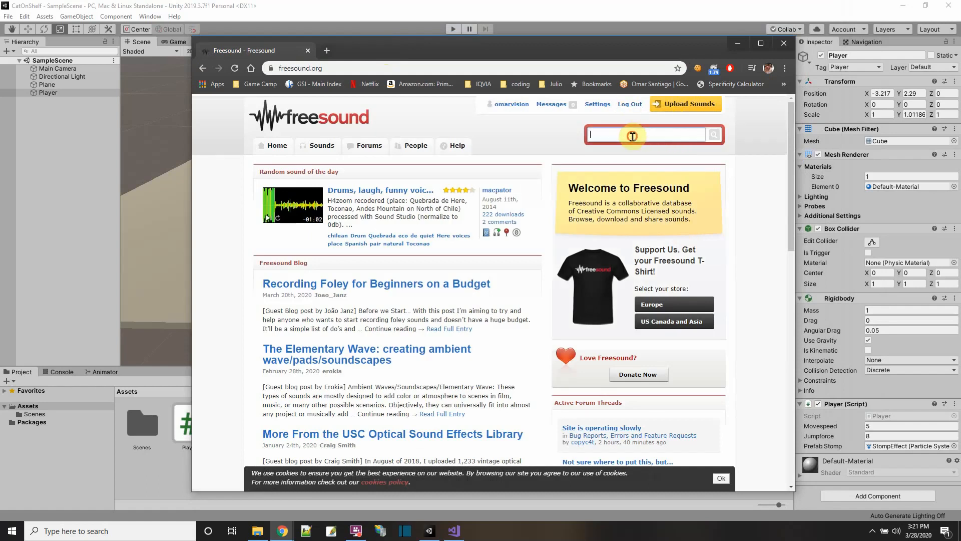
{"action": "type", "text": "stomp"}
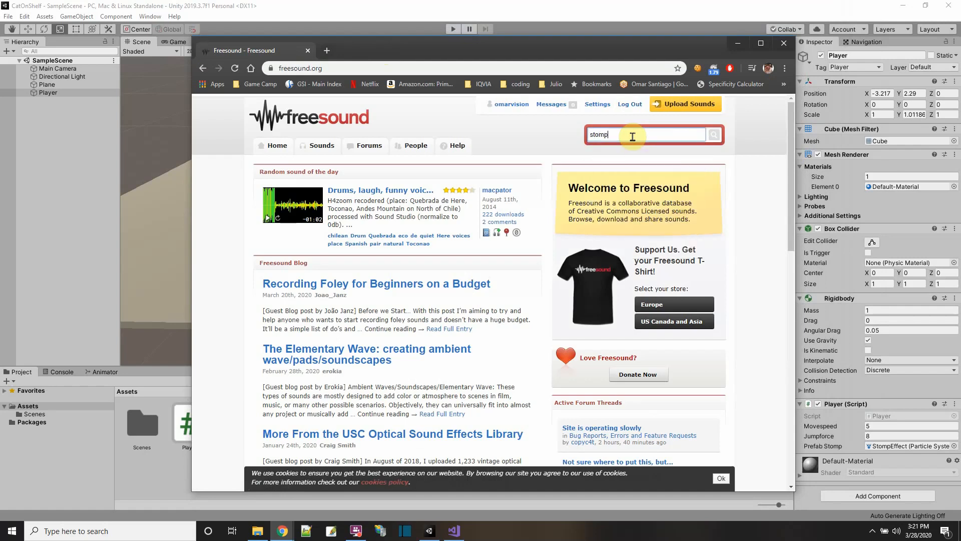
{"action": "key", "text": "Return"}
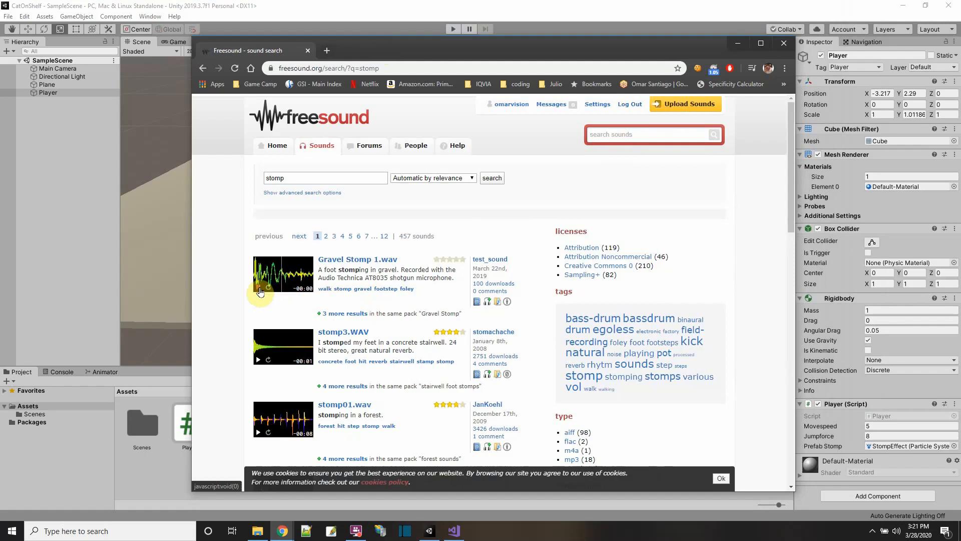
Start downloading Gravel Stomp 1.wav and browse to the CatOnShelf project's Assets folder as the save location
{"action": "left_click", "coordinate": [349, 262]}
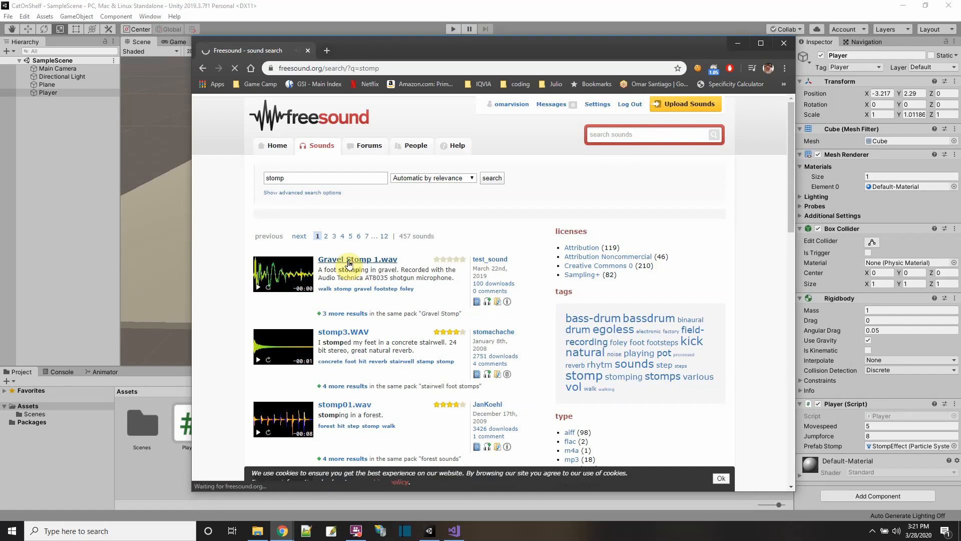
{"action": "left_click", "coordinate": [681, 330]}
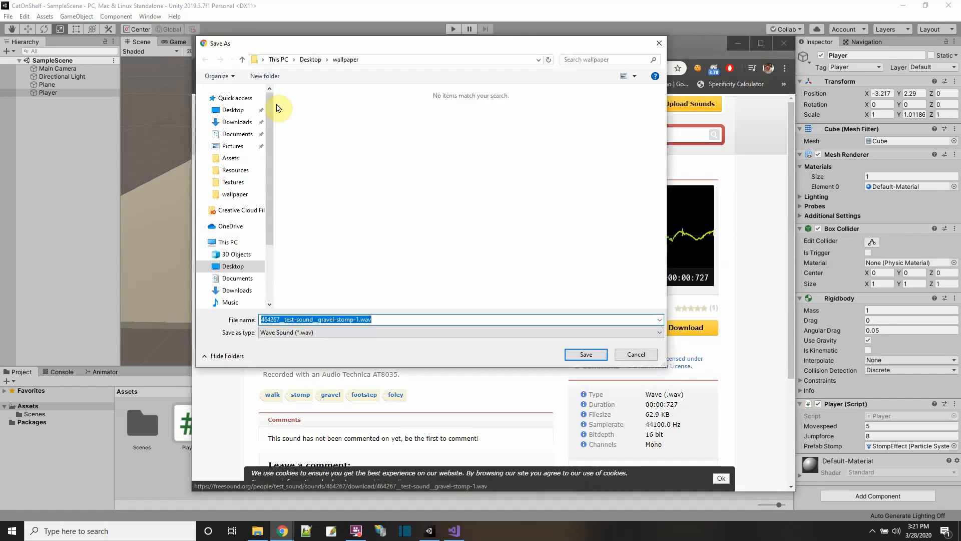
{"action": "scroll", "coordinate": [236, 150], "scroll_direction": "down", "scroll_amount": 3}
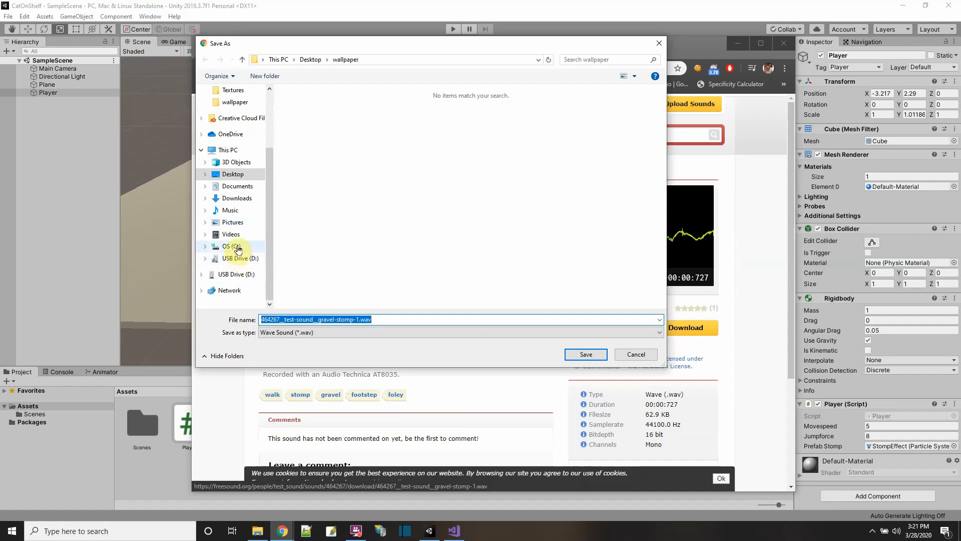
{"action": "left_click", "coordinate": [234, 246]}
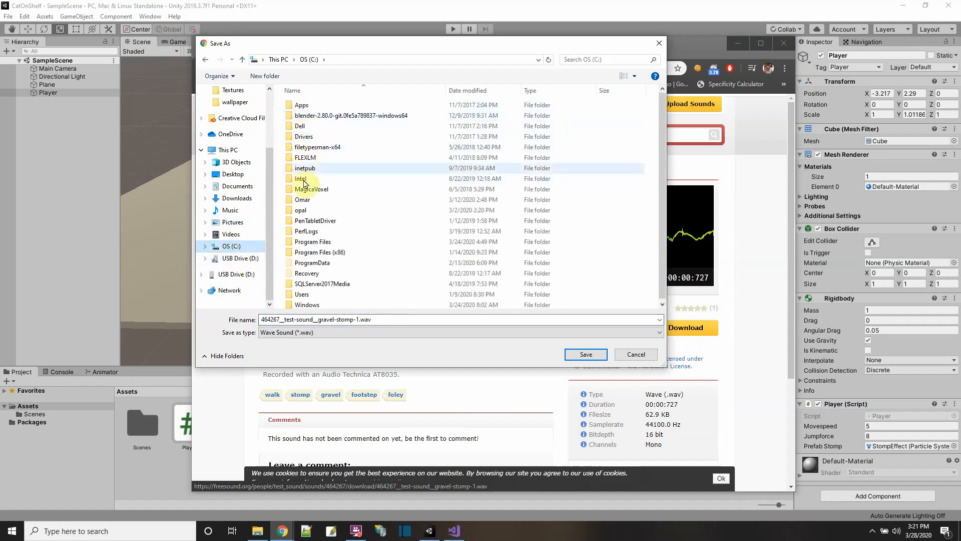
{"action": "double_click", "coordinate": [302, 199]}
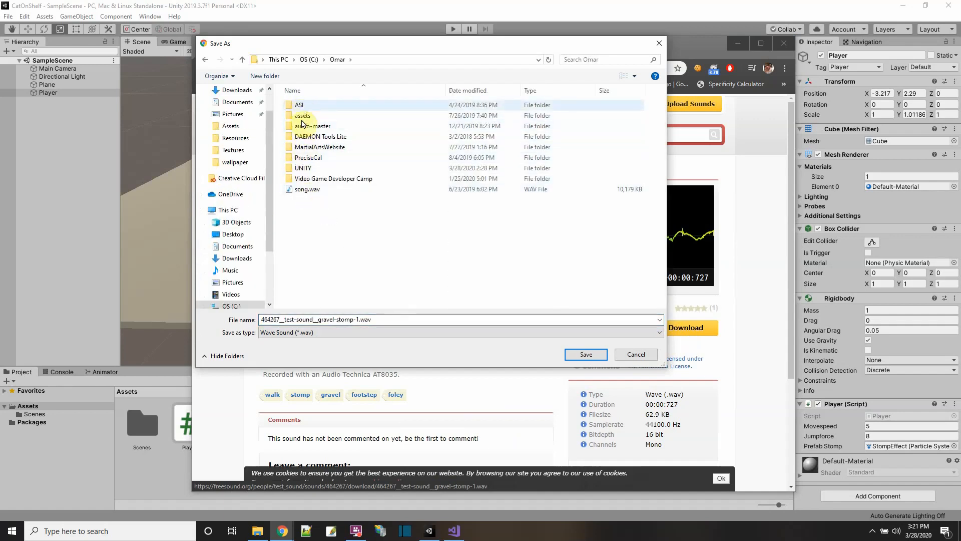
{"action": "double_click", "coordinate": [304, 167]}
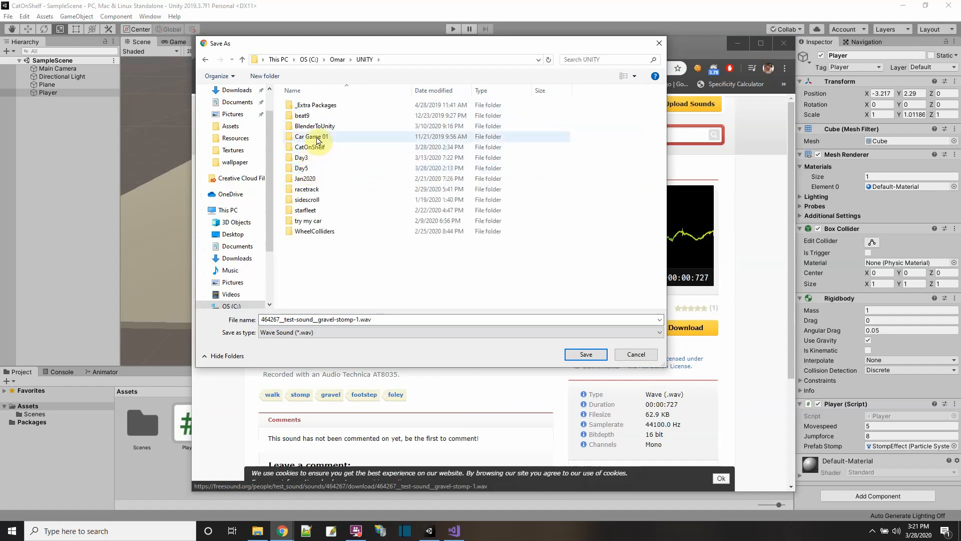
{"action": "double_click", "coordinate": [315, 147]}
{"action": "left_click", "coordinate": [303, 117]}
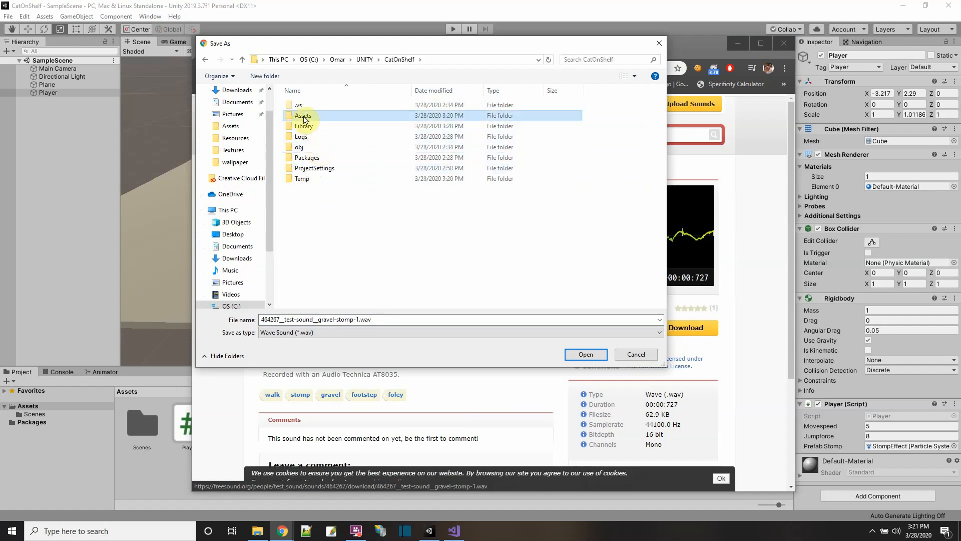
{"action": "double_click", "coordinate": [303, 118]}
{"action": "left_click", "coordinate": [302, 106]}
{"action": "double_click", "coordinate": [302, 106]}
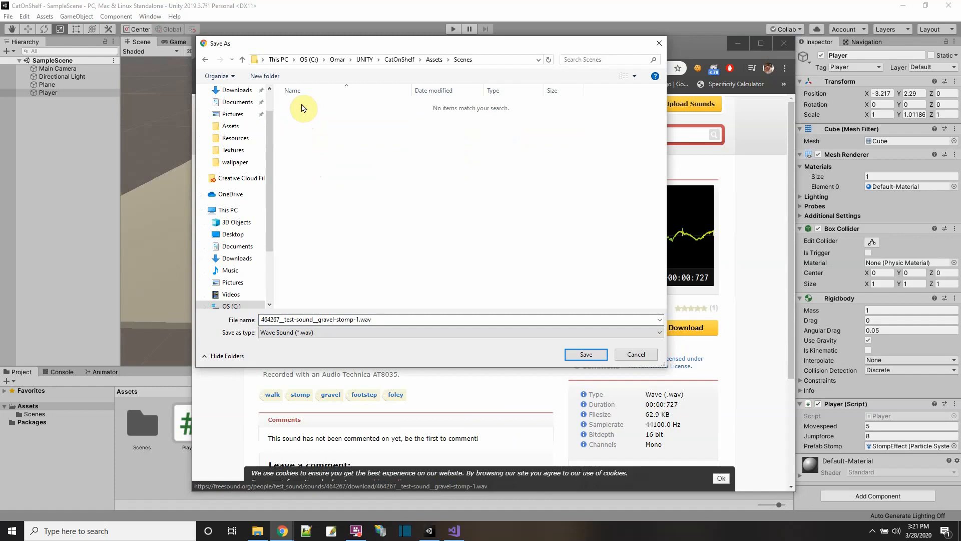
{"action": "left_click", "coordinate": [434, 60]}
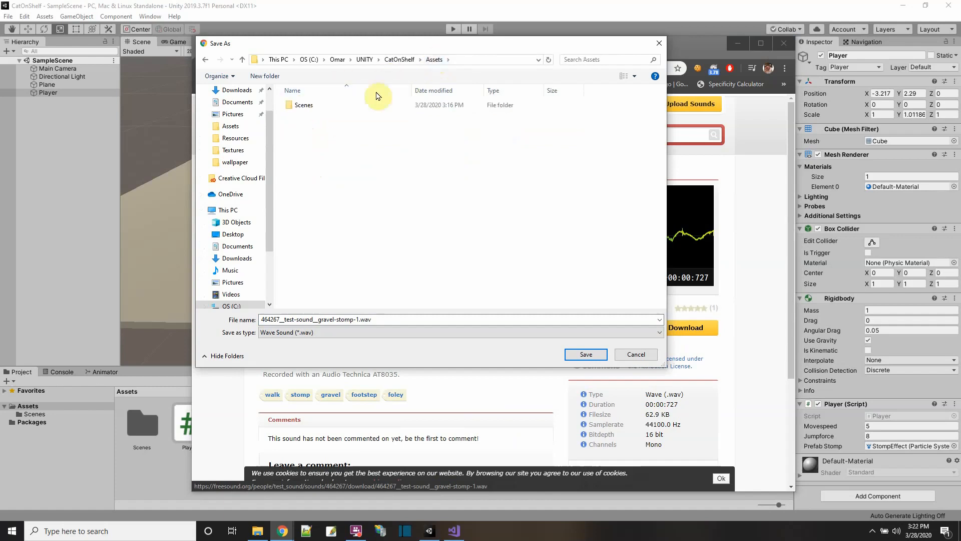
Create a folder named Resources inside Assets and open it as the save location
{"action": "left_click", "coordinate": [265, 75]}
{"action": "type", "text": "Resources"}
{"action": "key", "text": "Return"}
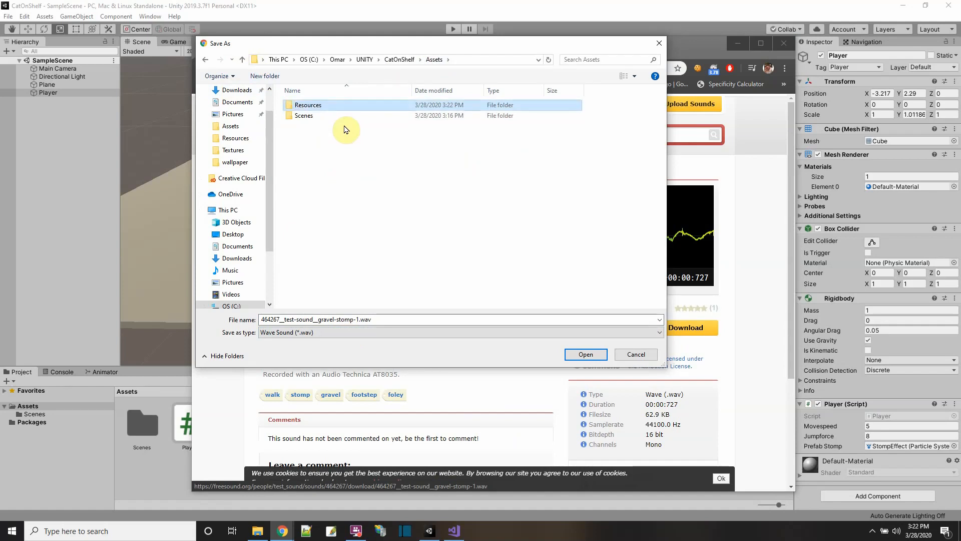
{"action": "double_click", "coordinate": [318, 105]}
Save the sound as stomp.wav in the Resources folder and get the browser window out of the way
{"action": "left_click", "coordinate": [393, 321]}
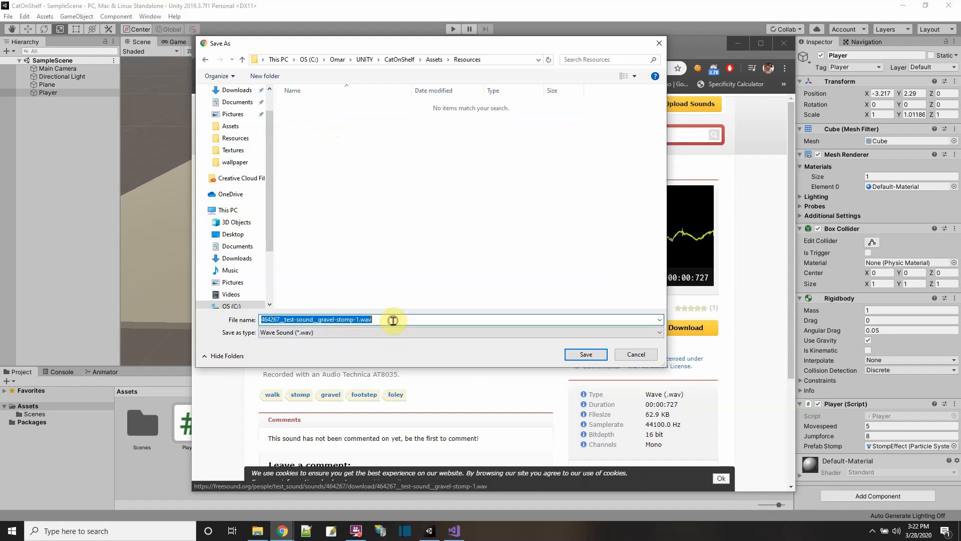
{"action": "type", "text": "stomp"}
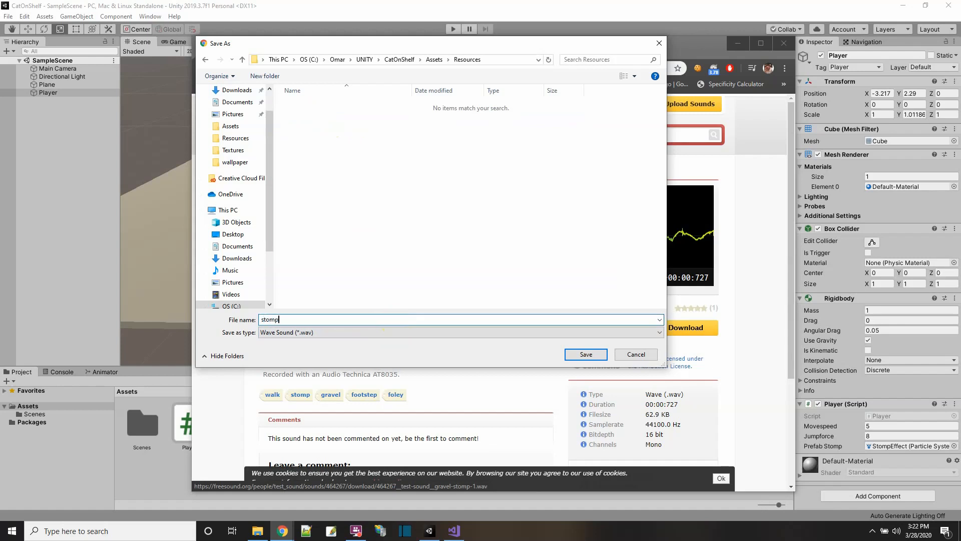
{"action": "type", "text": ".wav"}
{"action": "key", "text": "Return"}
{"action": "left_click_drag", "start_coordinate": [650, 43], "coordinate": [681, 0]}
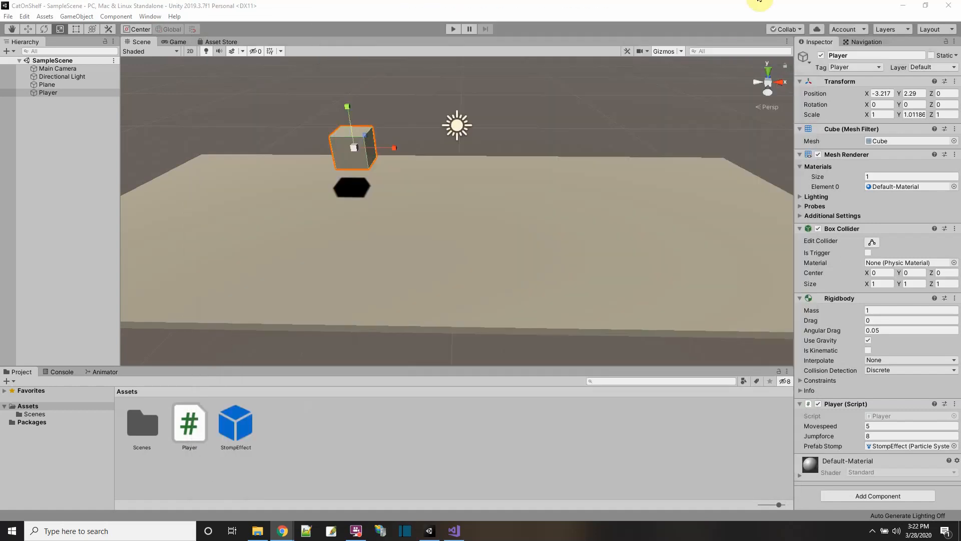
In Unity, add the stomp clip from Resources to the Player as an Audio Source and turn off its Play On Awake
{"action": "left_click", "coordinate": [328, 484]}
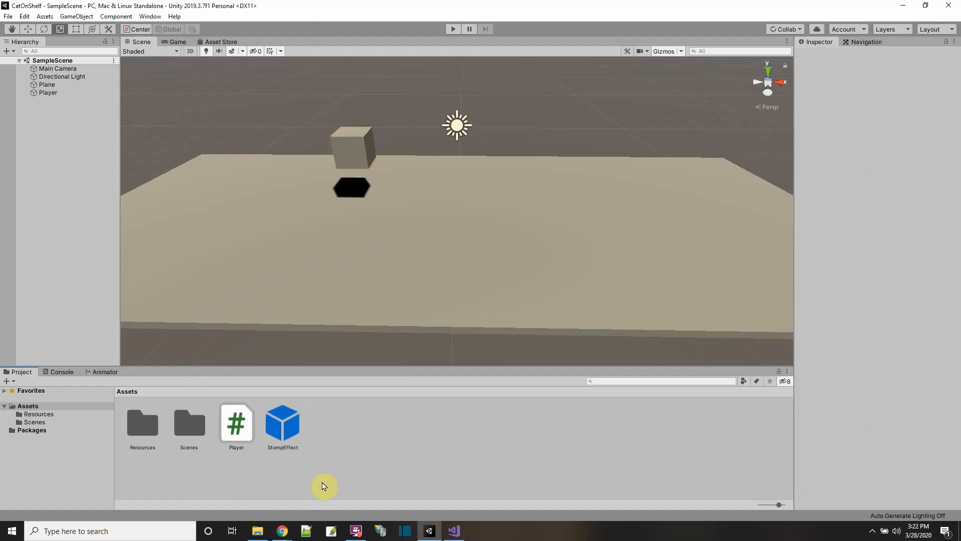
{"action": "double_click", "coordinate": [151, 428]}
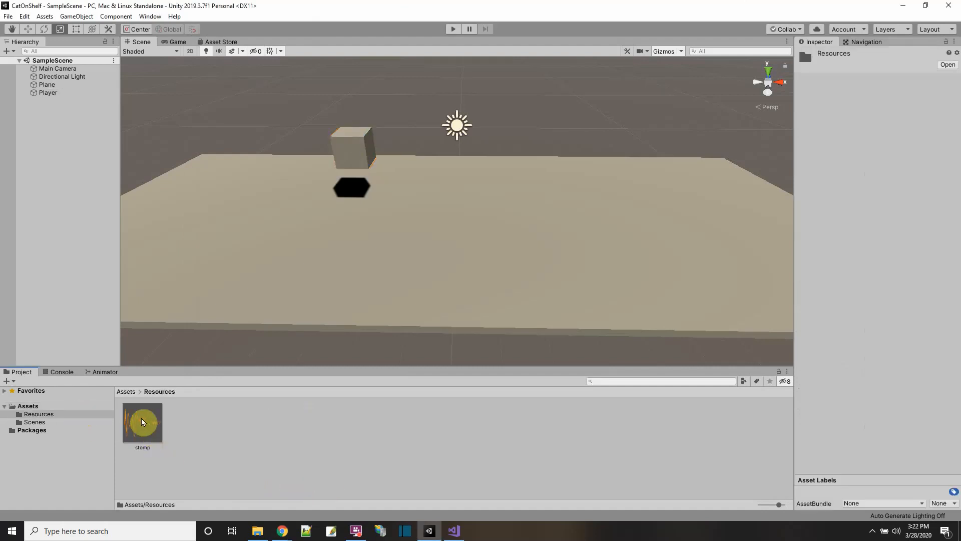
{"action": "left_click", "coordinate": [48, 93]}
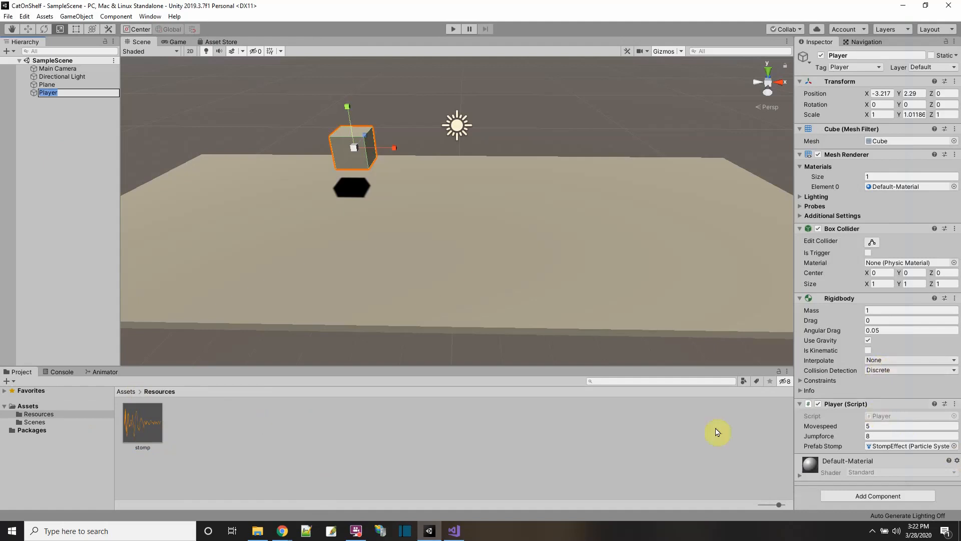
{"action": "left_click_drag", "start_coordinate": [141, 428], "coordinate": [47, 99]}
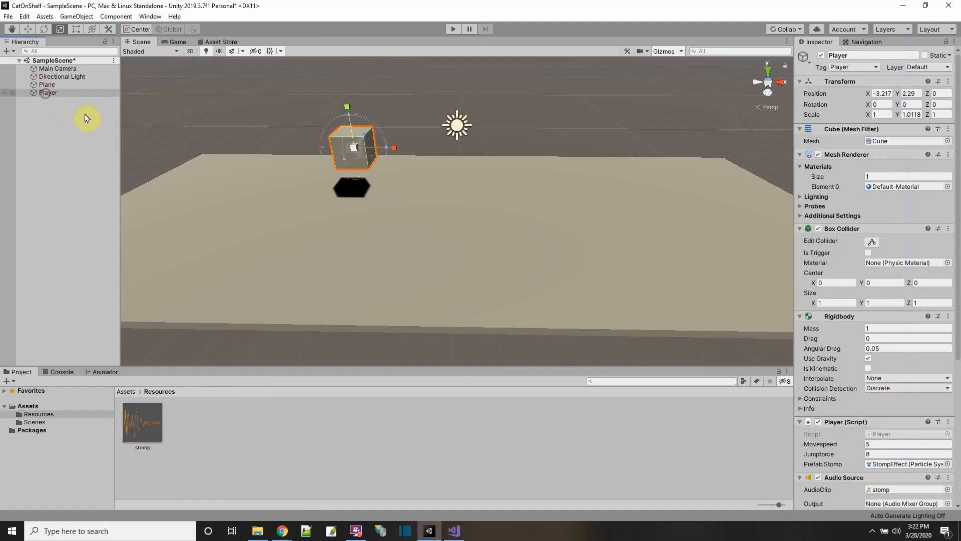
{"action": "scroll", "coordinate": [852, 453], "scroll_direction": "down", "scroll_amount": 4}
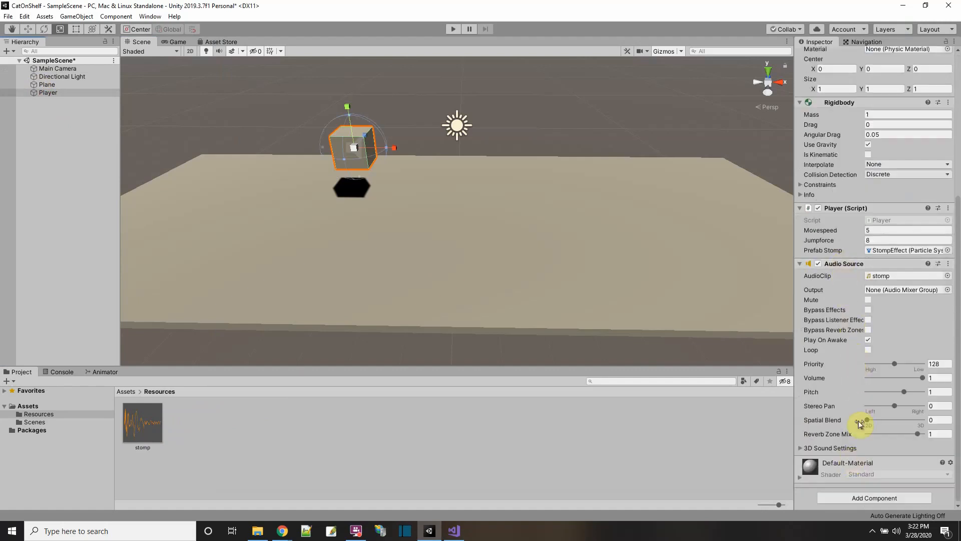
{"action": "left_click", "coordinate": [867, 340]}
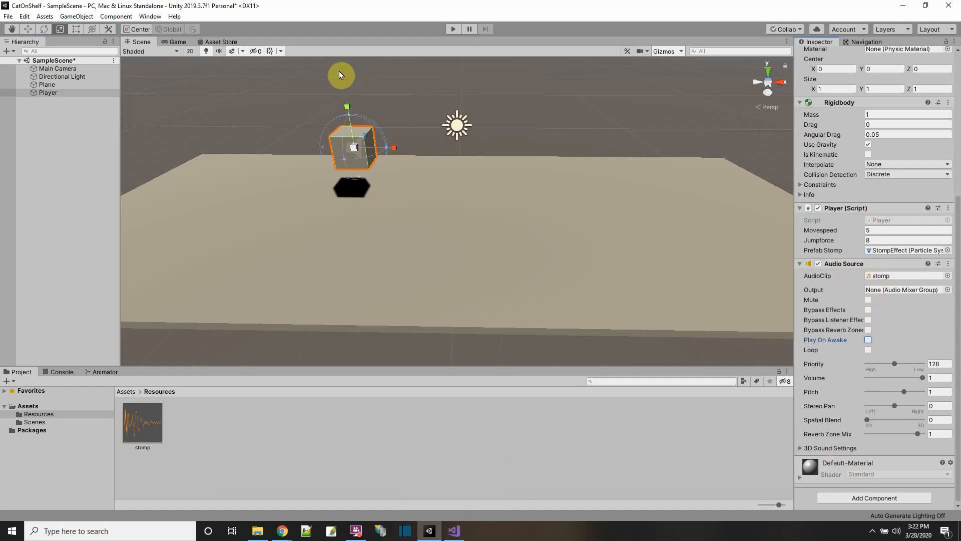
Switch to Visual Studio and declare the field private AudioSource sndStomp = null; below the ps field in the Player script
{"action": "left_click", "coordinate": [459, 537]}
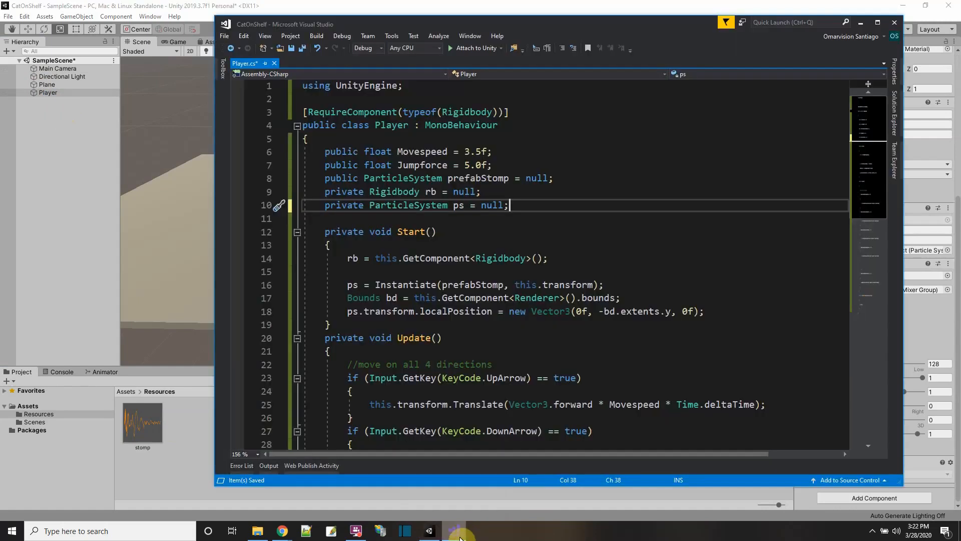
{"action": "key", "text": "Return"}
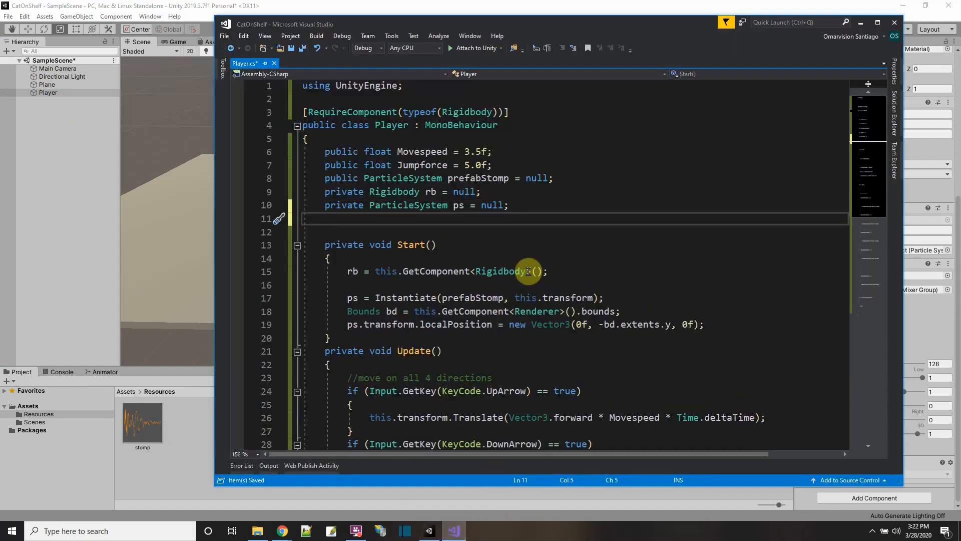
{"action": "type", "text": "private AudioSource"}
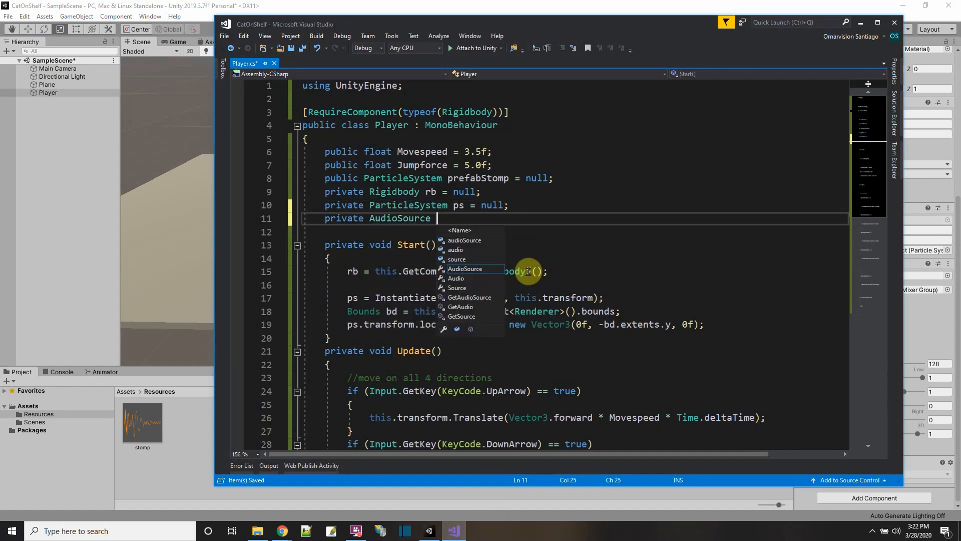
{"action": "type", "text": " stomp;"}
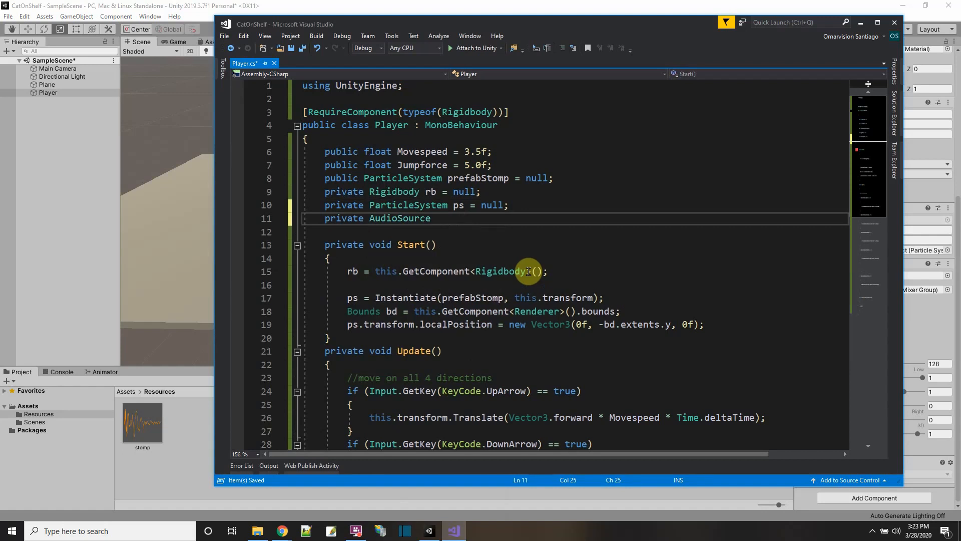
{"action": "type", "text": "s"}
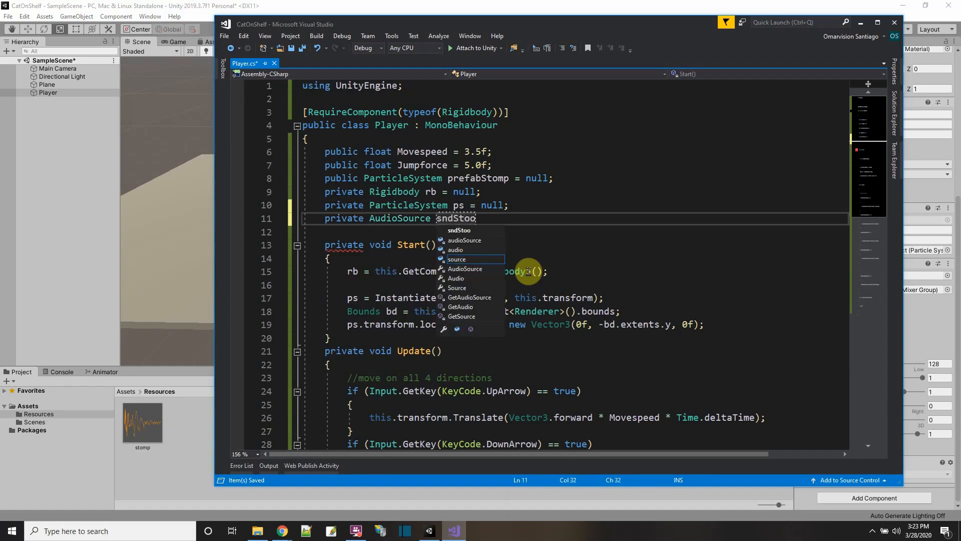
{"action": "type", "text": "ndStomp = null;"}
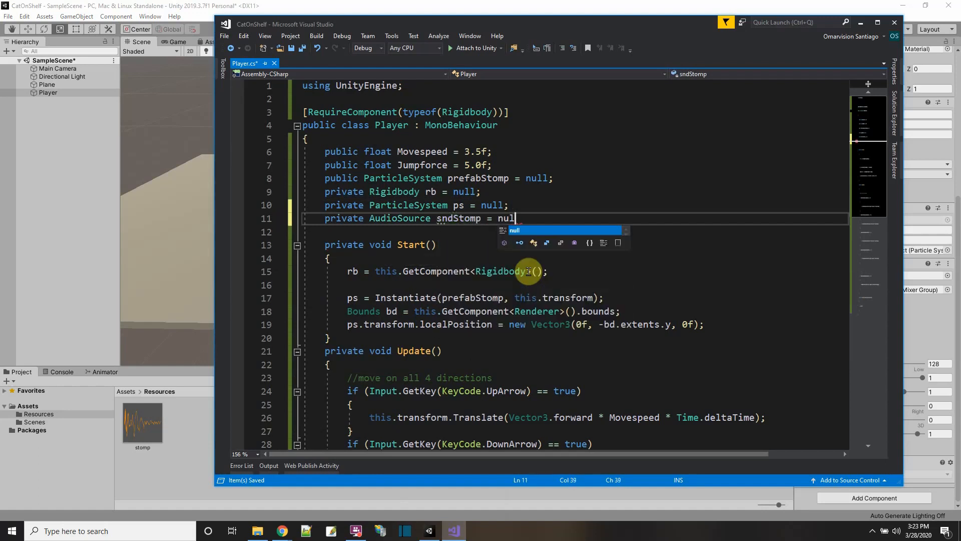
In the Player script's Start method, add sndStomp = this.GetComponent<AudioSource>(); on its own line below the Rigidbody assignment
{"action": "left_click", "coordinate": [607, 339]}
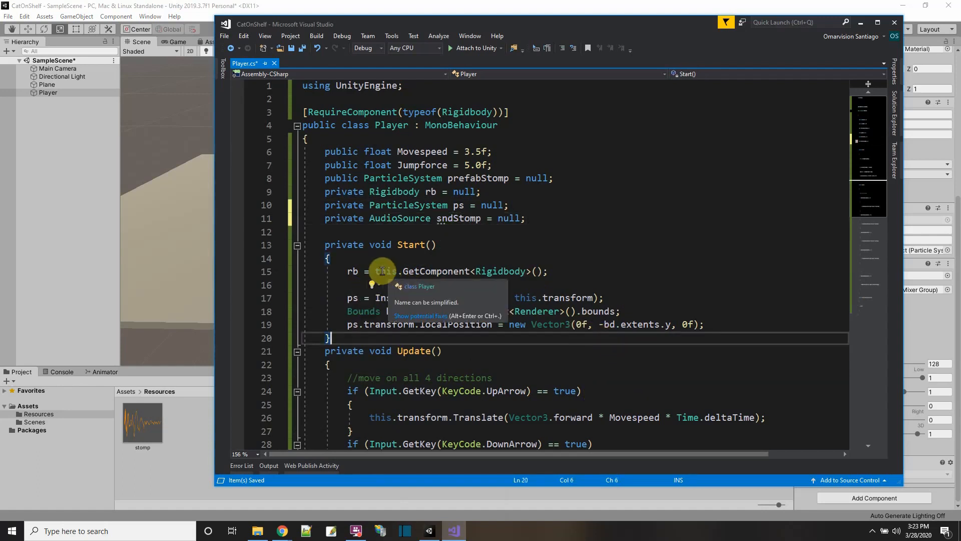
{"action": "left_click", "coordinate": [552, 278]}
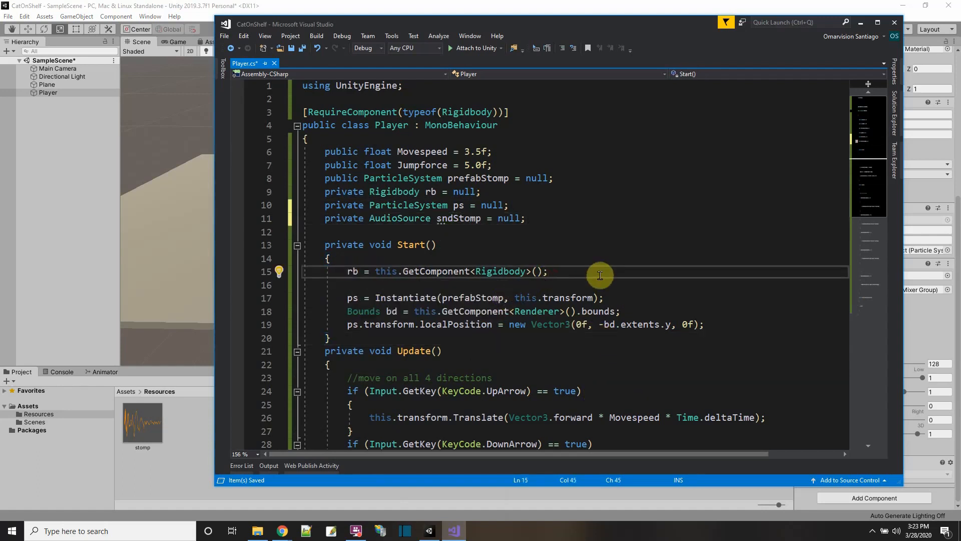
{"action": "key", "text": "Return"}
{"action": "key", "text": "Return"}
{"action": "type", "text": "sn"}
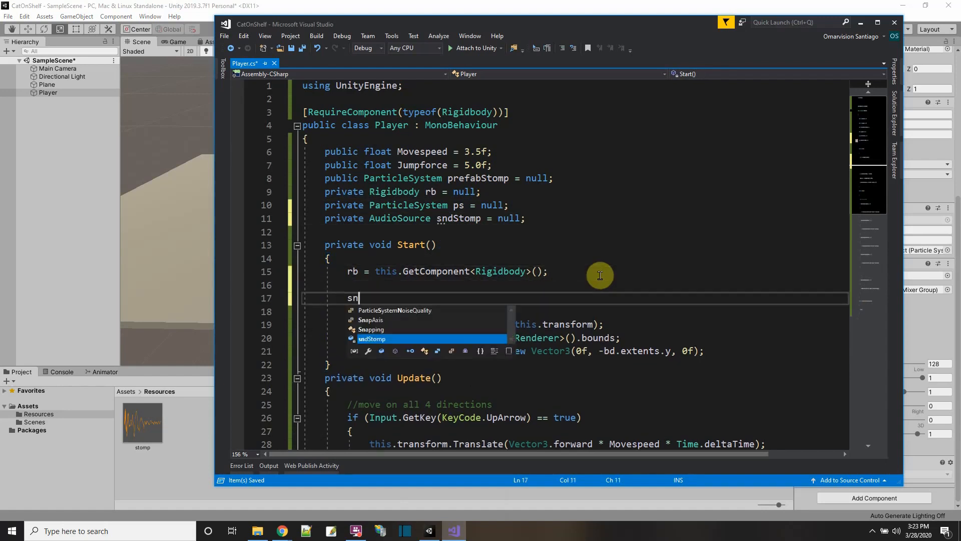
{"action": "type", "text": "dStomp = th"}
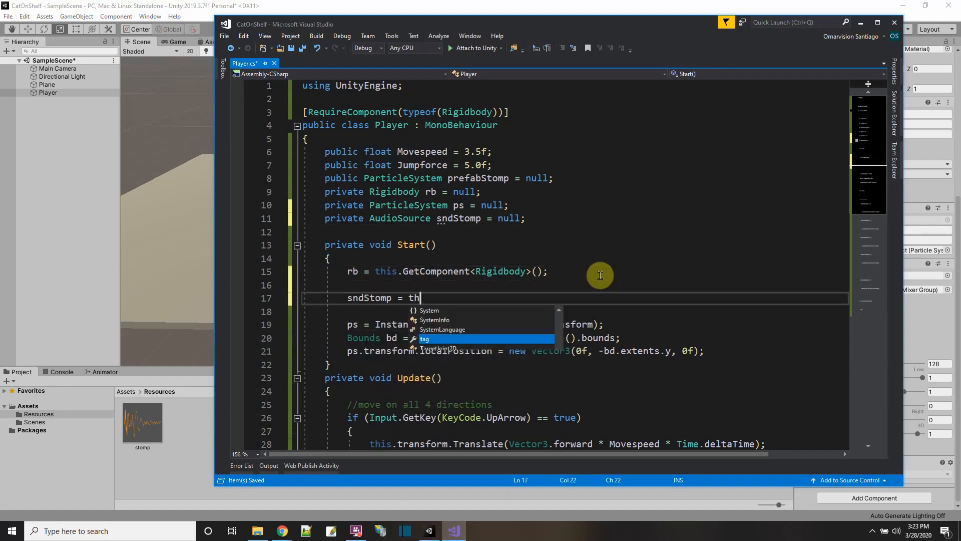
{"action": "type", "text": "is.GetCom"}
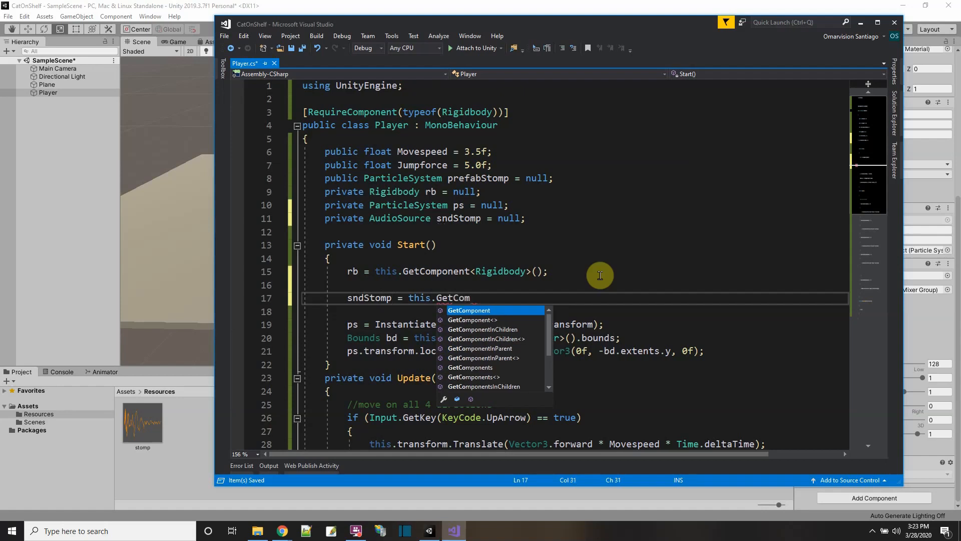
{"action": "type", "text": "ponent<AudioSource>();"}
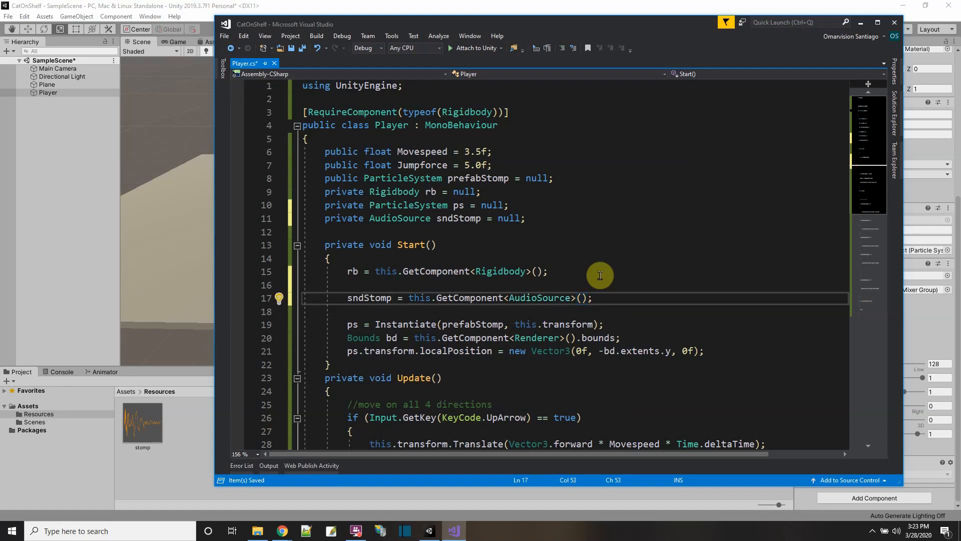
Check the Player's Audio Source component in Unity, including its clip and Play On Awake option, and return to the script in Visual Studio
{"action": "left_click", "coordinate": [386, 301]}
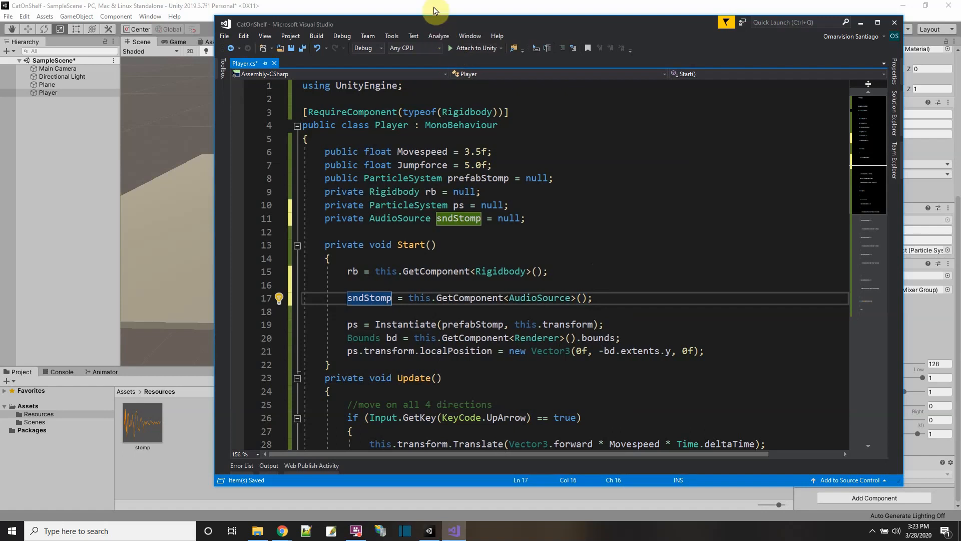
{"action": "left_click", "coordinate": [433, 3]}
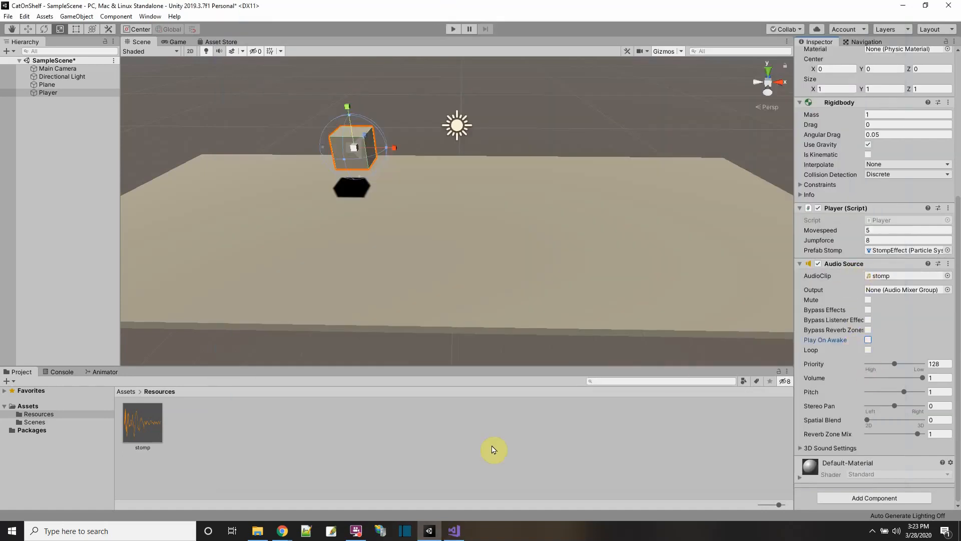
{"action": "left_click", "coordinate": [455, 532]}
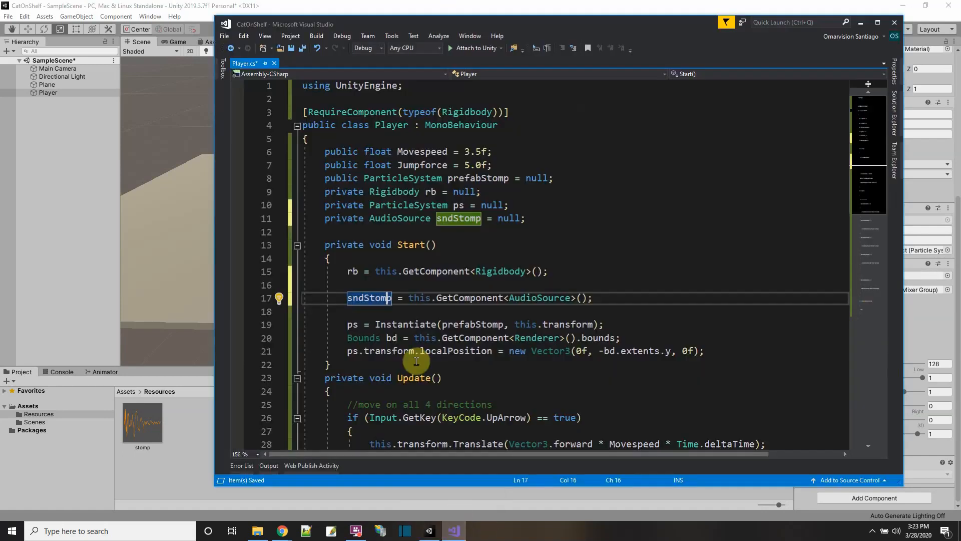
{"action": "scroll", "coordinate": [513, 287], "scroll_direction": "down", "scroll_amount": 3}
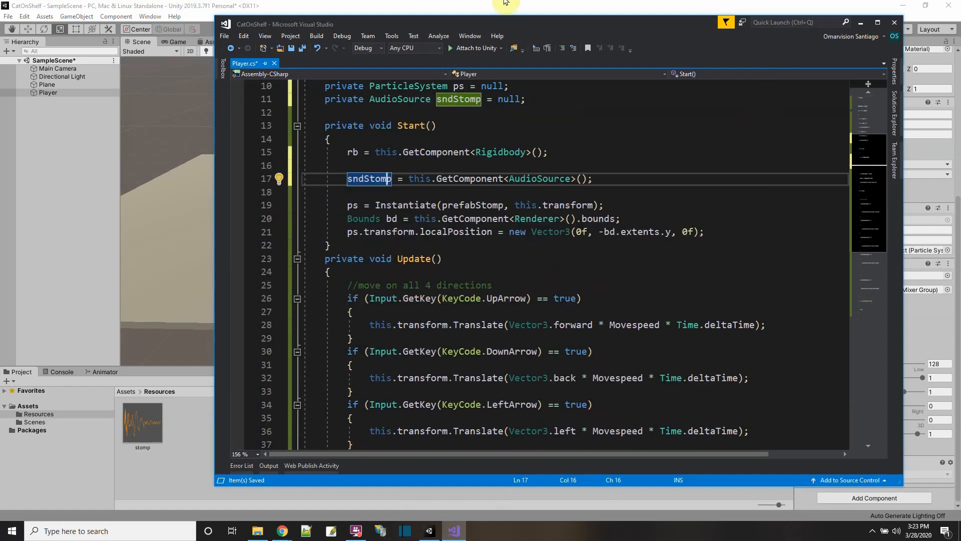
{"action": "left_click", "coordinate": [197, 7]}
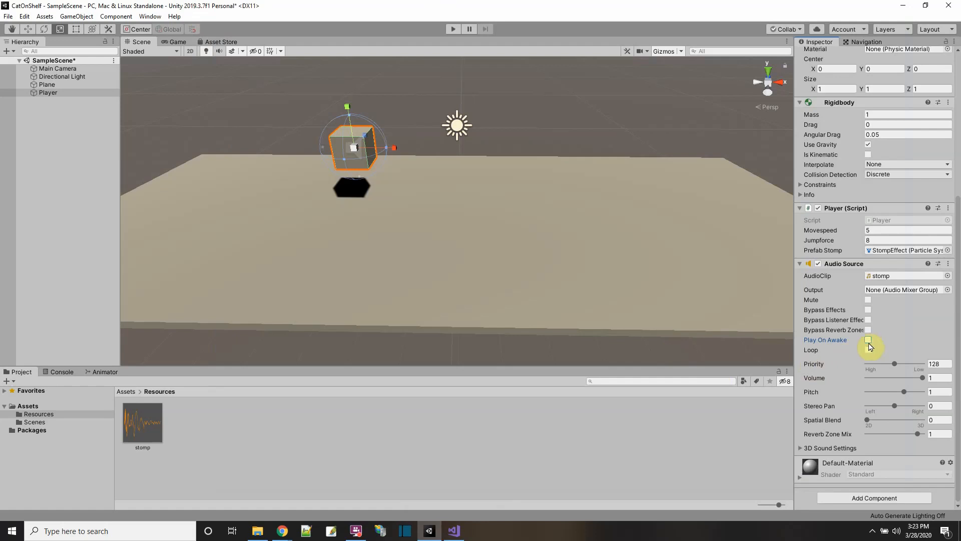
{"action": "left_click", "coordinate": [454, 530]}
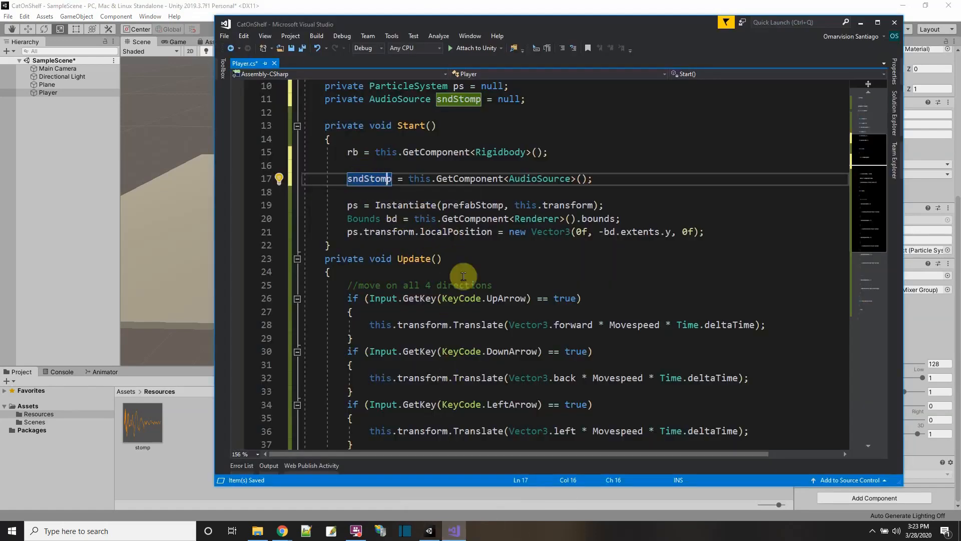
Add sndStomp.Play(); below ps.Play(); in the OnCollisionEnter method and save the script
{"action": "scroll", "coordinate": [469, 309], "scroll_direction": "down", "scroll_amount": 4}
{"action": "scroll", "coordinate": [469, 309], "scroll_direction": "down", "scroll_amount": 3}
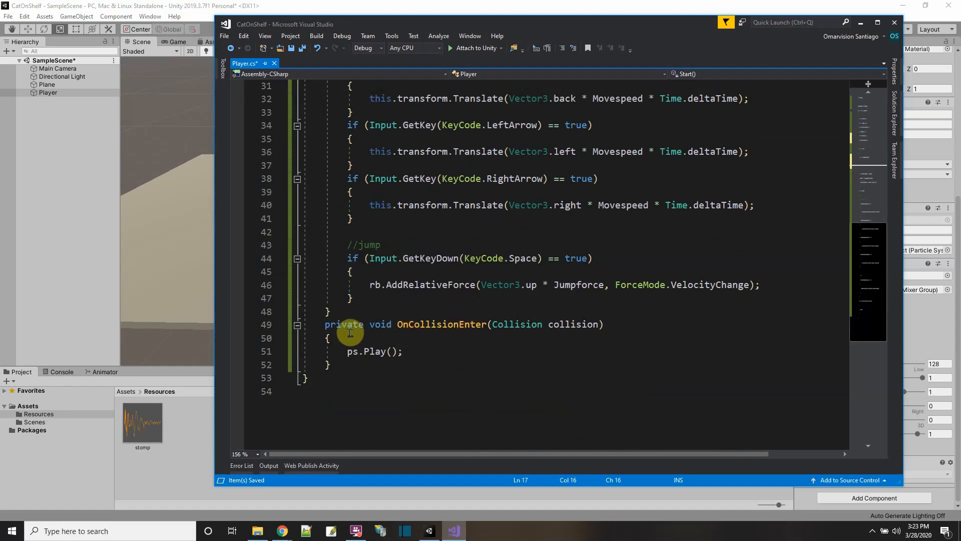
{"action": "left_click", "coordinate": [422, 353]}
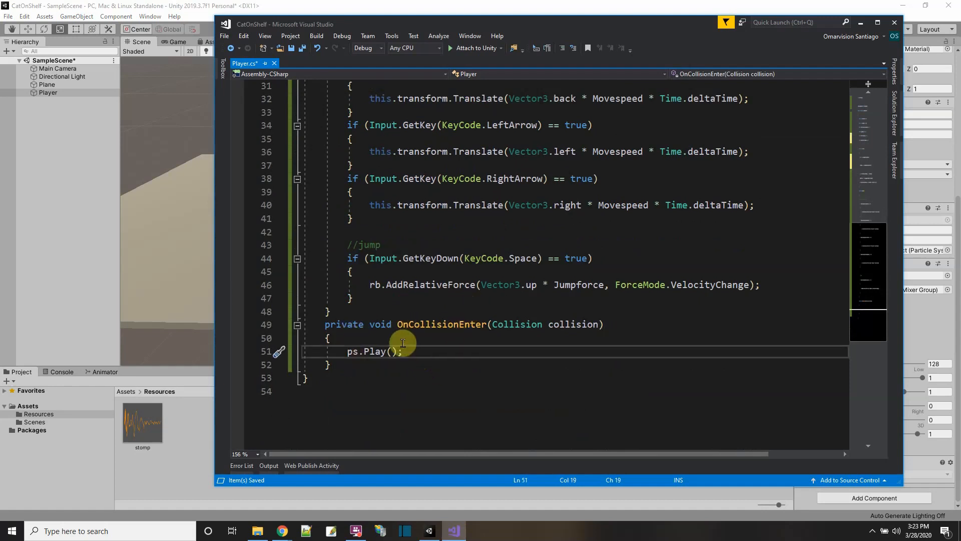
{"action": "key", "text": "Return"}
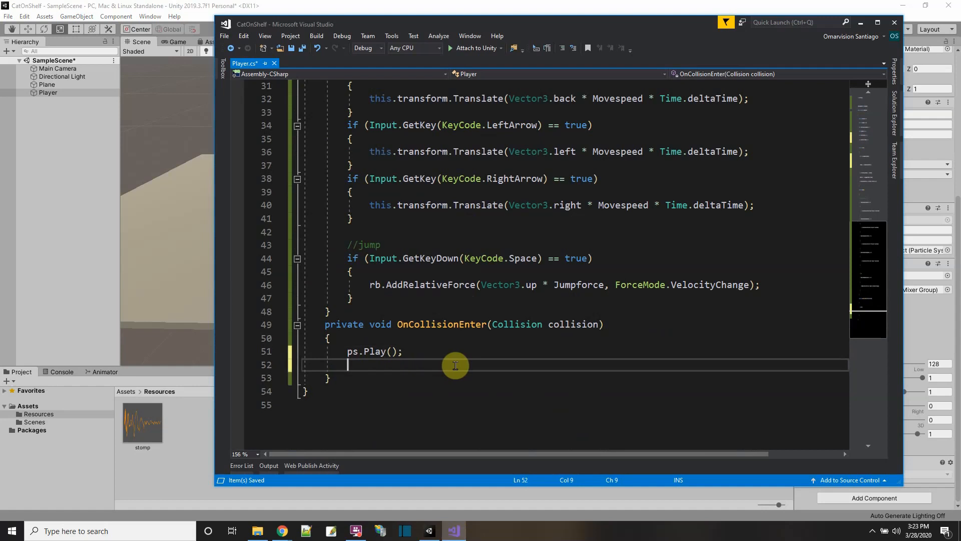
{"action": "type", "text": "sndStomp"}
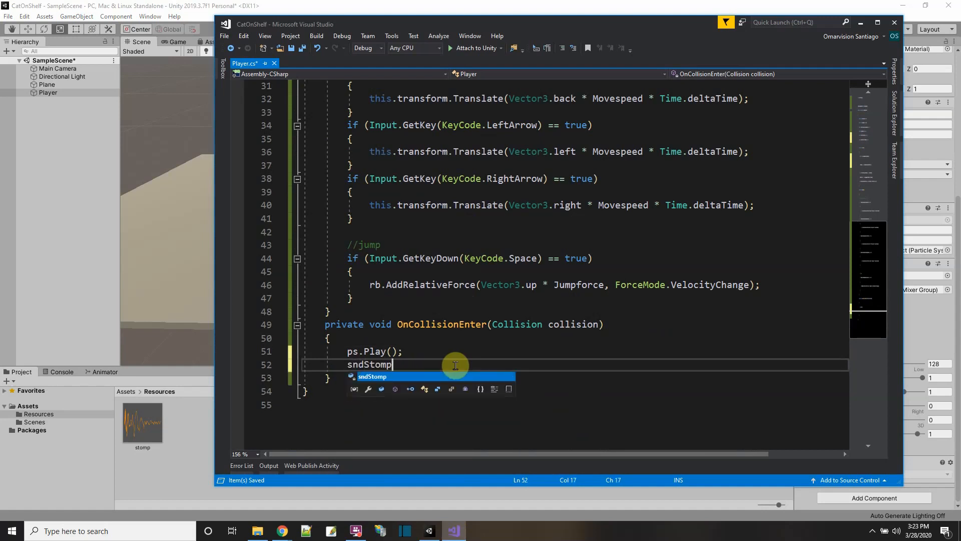
{"action": "type", "text": ".Play"}
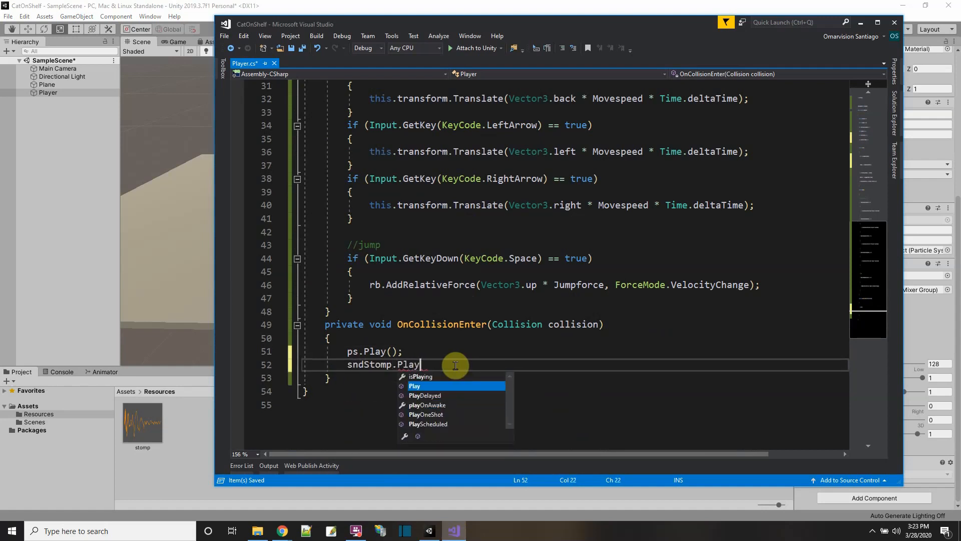
{"action": "type", "text": "();"}
{"action": "left_click", "coordinate": [302, 48]}
Switch to Unity and run the game, moving the Player sideways and jumping to test the stomp sound and particles, and stop it
{"action": "left_click", "coordinate": [211, 12]}
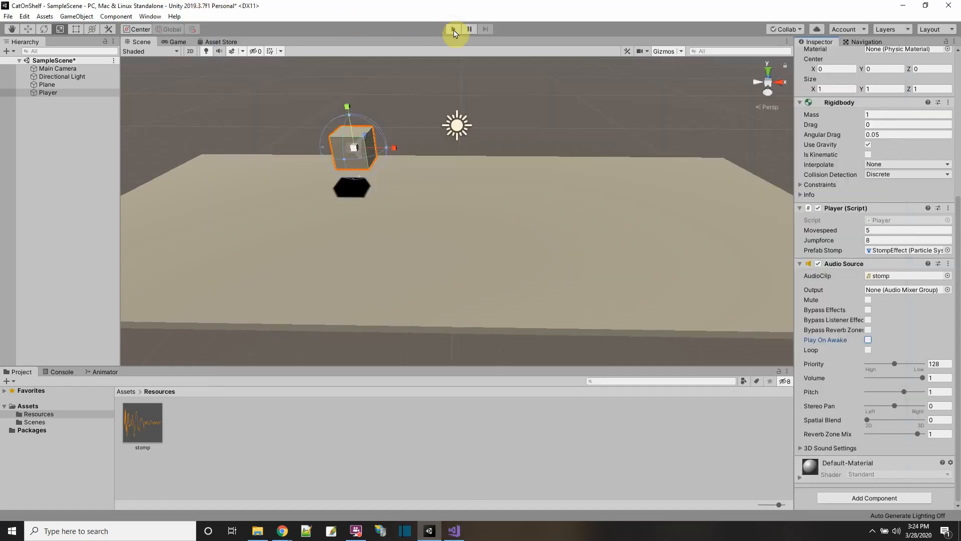
{"action": "left_click", "coordinate": [453, 29]}
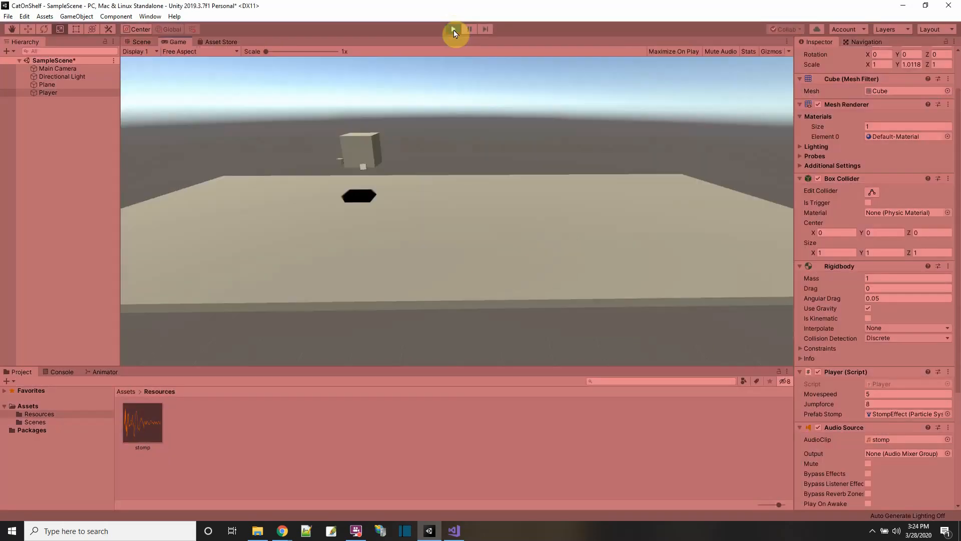
{"action": "key", "text": "d"}
{"action": "key", "text": "space"}
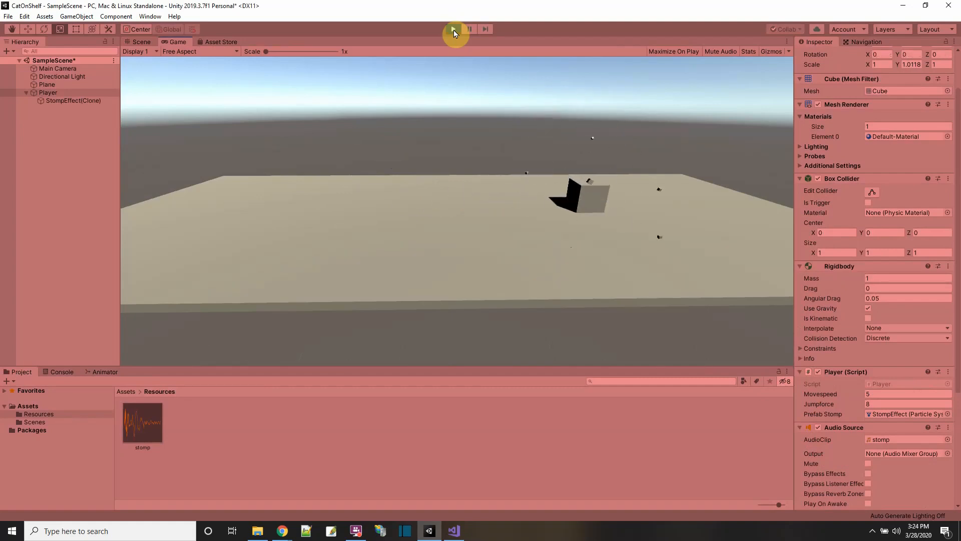
{"action": "key", "text": "a"}
{"action": "key", "text": "space"}
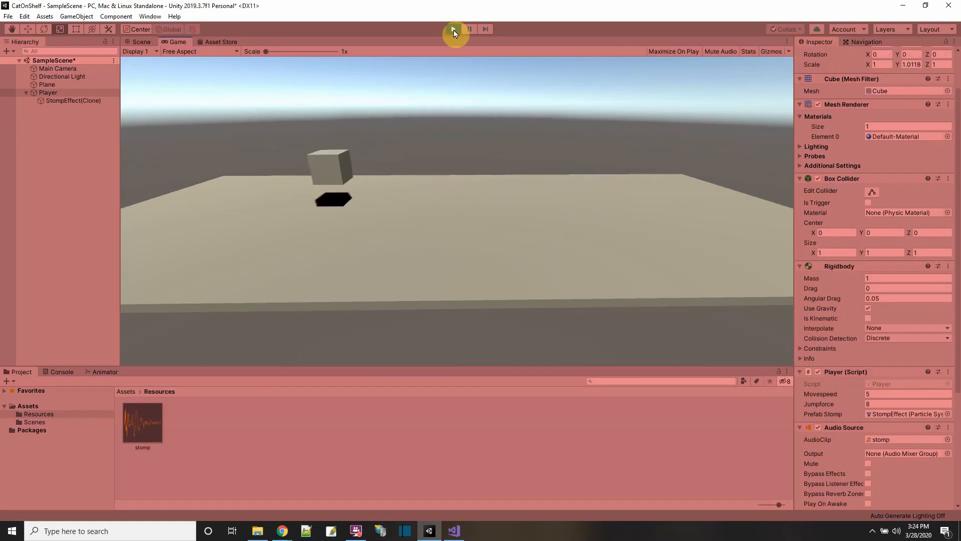
{"action": "key", "text": "d"}
{"action": "key", "text": "space"}
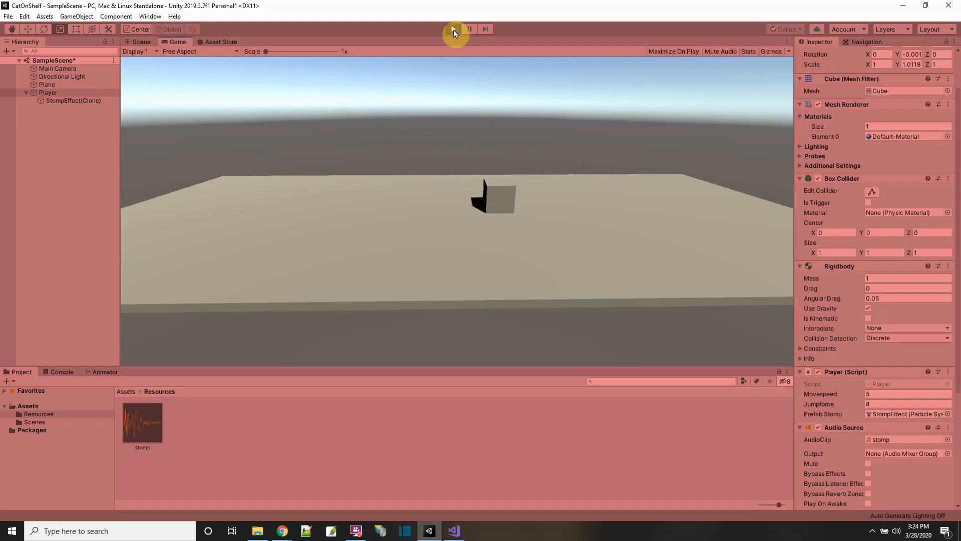
{"action": "left_click", "coordinate": [453, 31]}
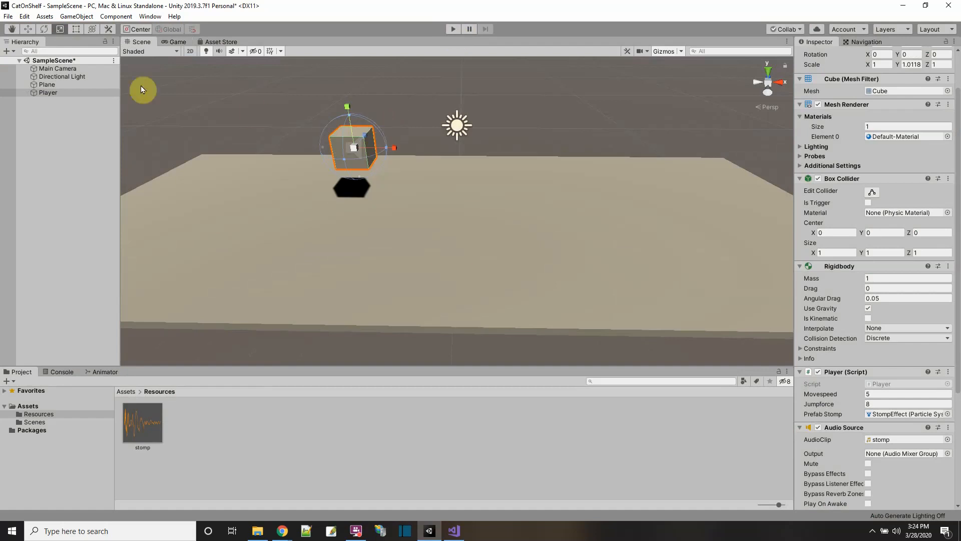
Raise the Player cube higher above the plane with the Move tool and briefly run the game to watch it land
{"action": "left_click", "coordinate": [28, 29]}
{"action": "left_click_drag", "start_coordinate": [340, 110], "coordinate": [340, 70]}
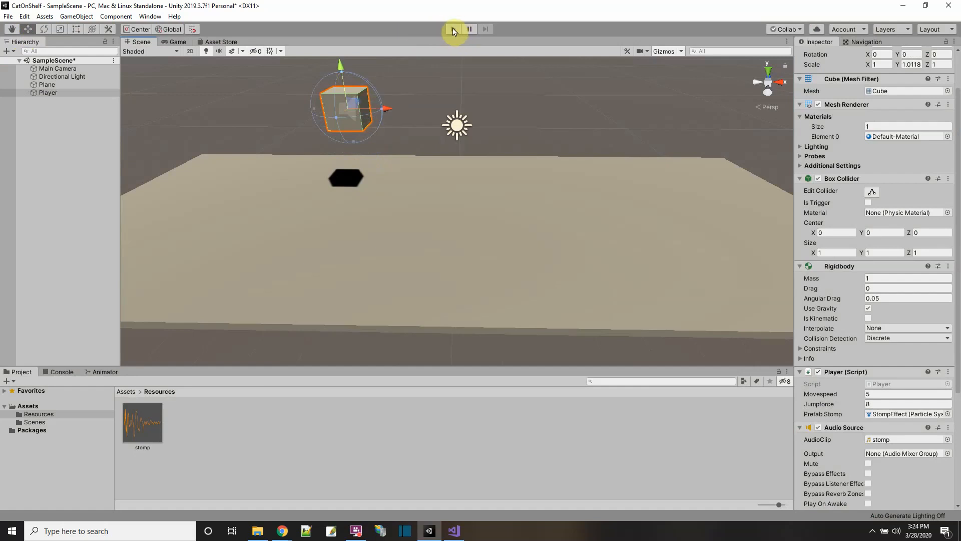
{"action": "left_click", "coordinate": [453, 31]}
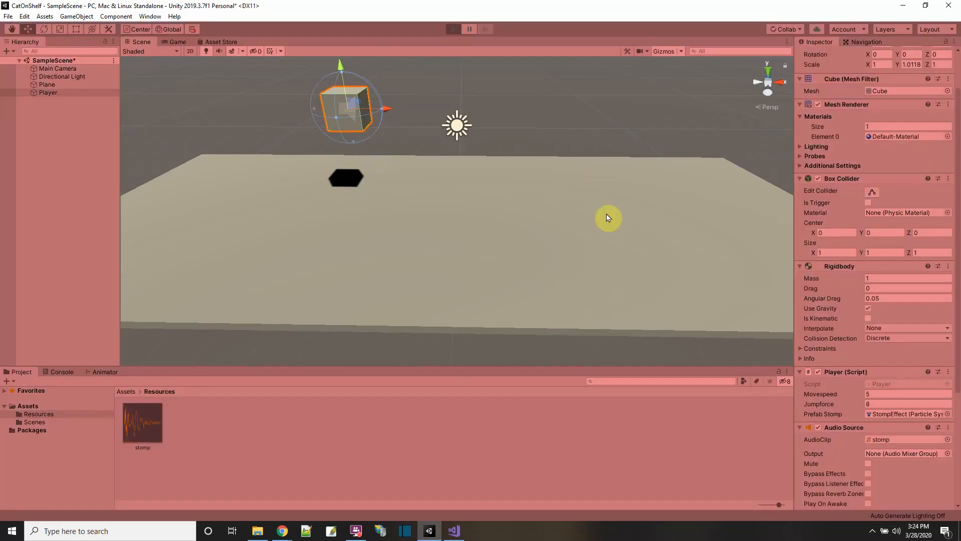
{"action": "left_click", "coordinate": [454, 31]}
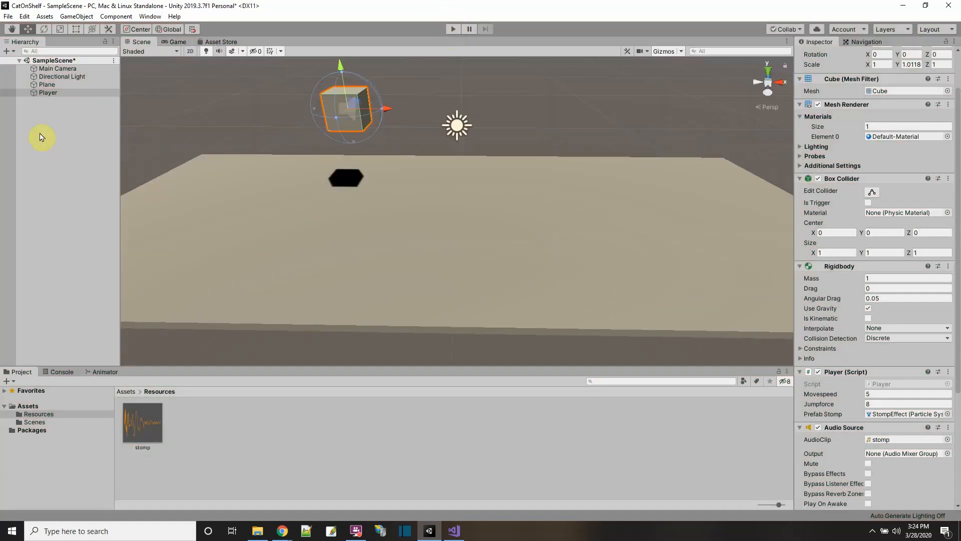
Turn off Play On Awake in the StompEffect prefab's Particle System and save the scene
{"action": "left_click", "coordinate": [28, 406]}
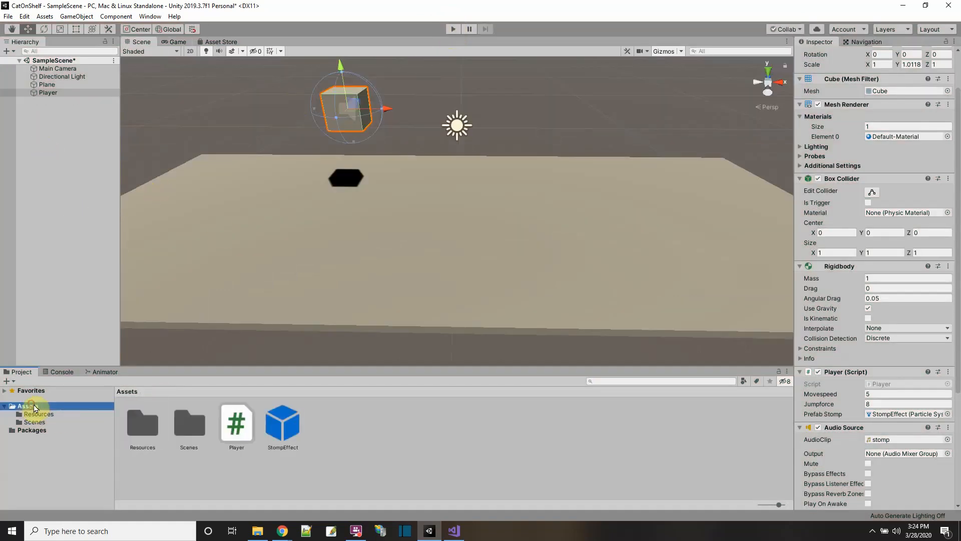
{"action": "left_click", "coordinate": [275, 422]}
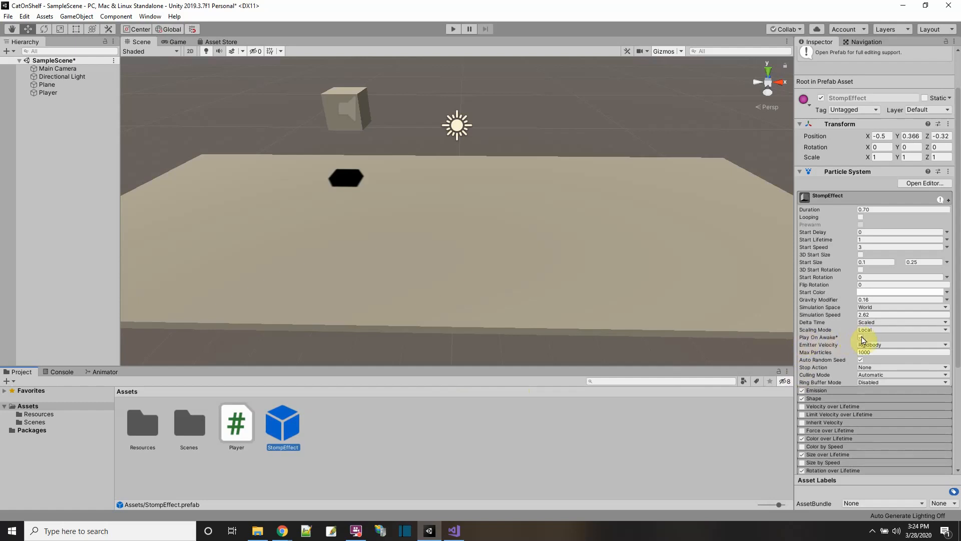
{"action": "left_click", "coordinate": [8, 16]}
{"action": "mouse_move", "coordinate": [24, 16]}
{"action": "left_click", "coordinate": [22, 59]}
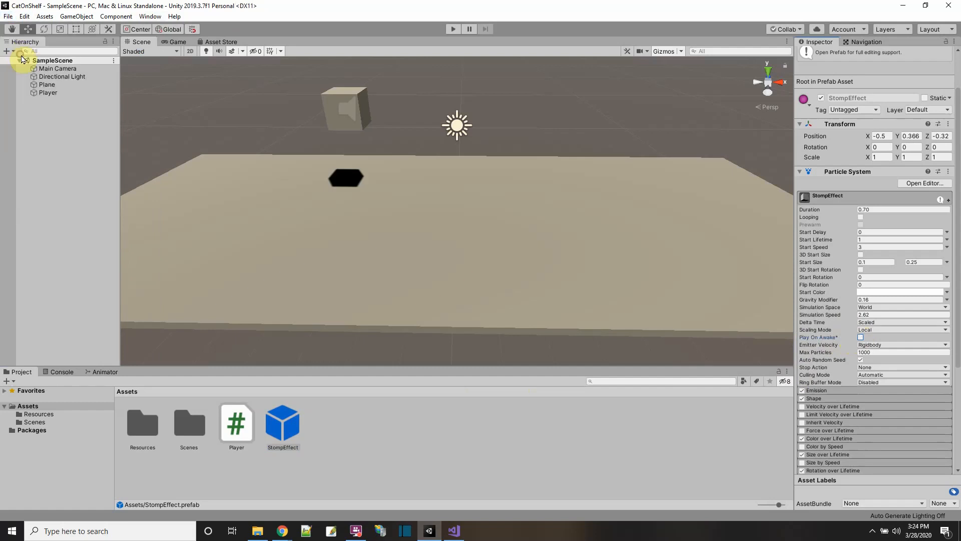
Run the game again to test that the stomp effect waits for landing, move and jump with the Player, and stop it
{"action": "left_click", "coordinate": [454, 31]}
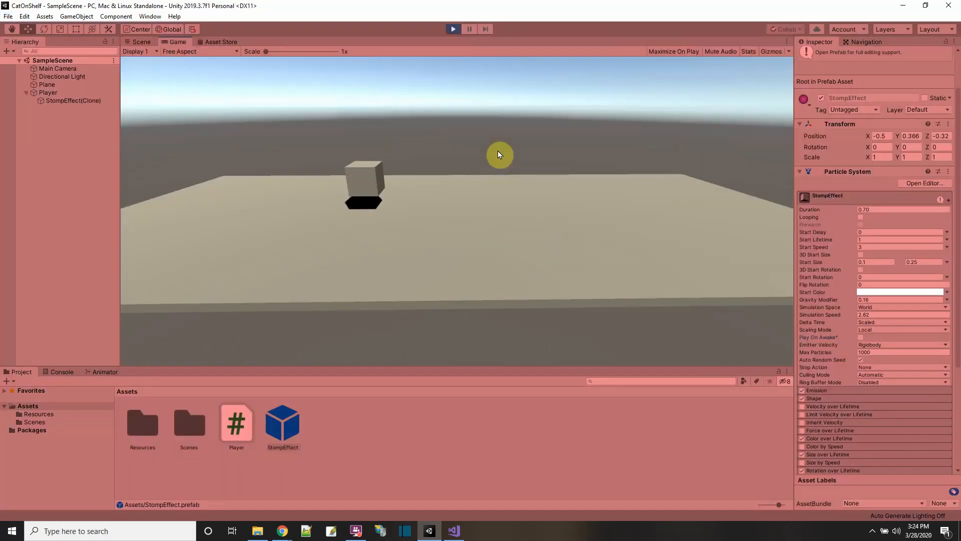
{"action": "key", "text": "d"}
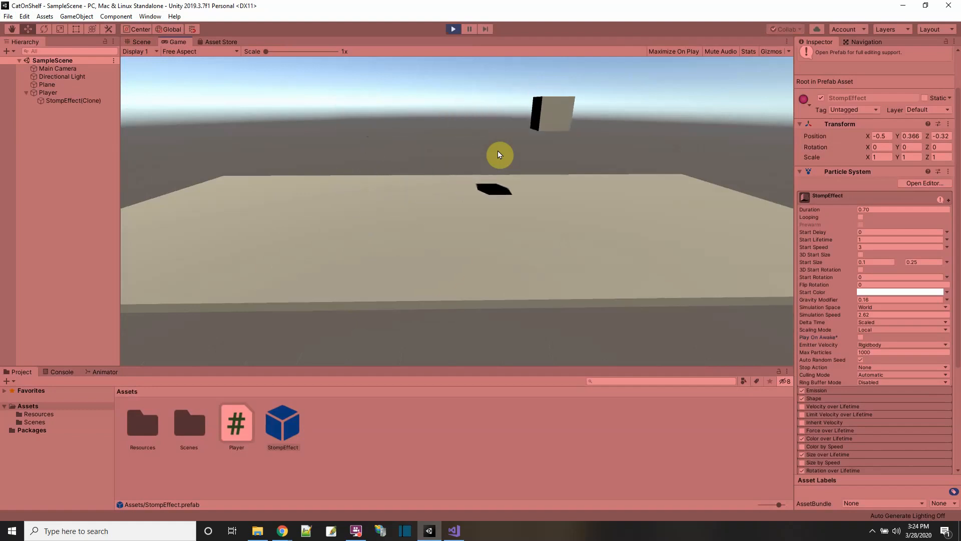
{"action": "key", "text": "a"}
{"action": "key", "text": "space"}
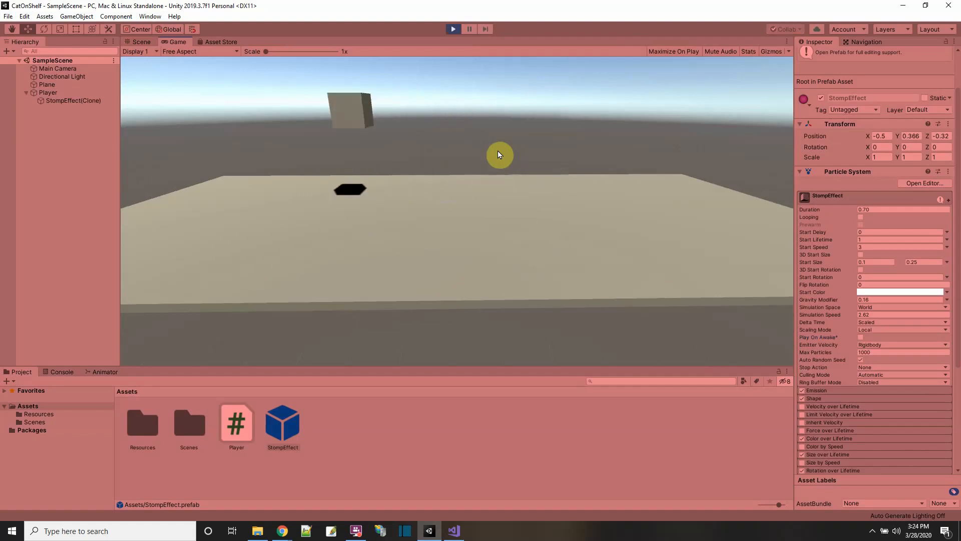
{"action": "left_click", "coordinate": [449, 29]}
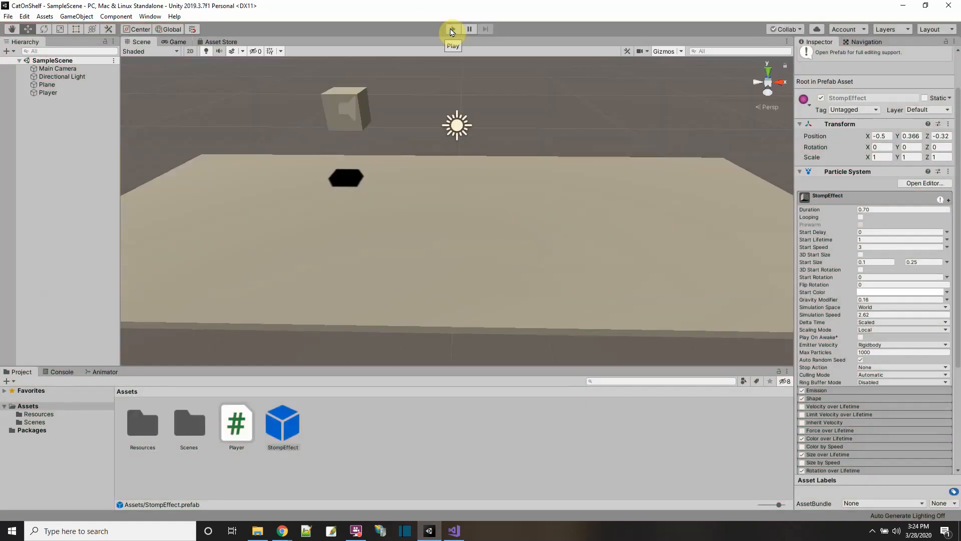